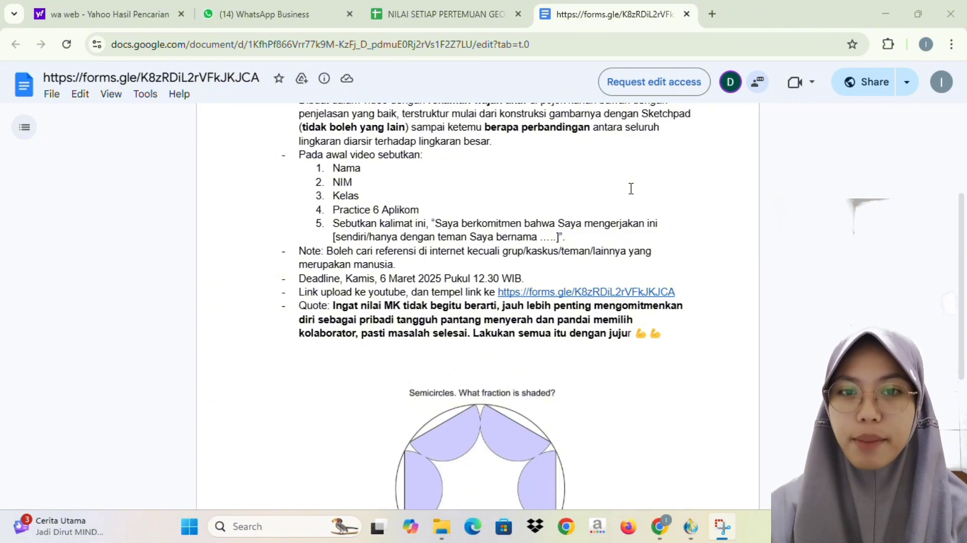
{"action": "scroll", "coordinate": [631, 189], "scroll_direction": "down", "scroll_amount": 2}
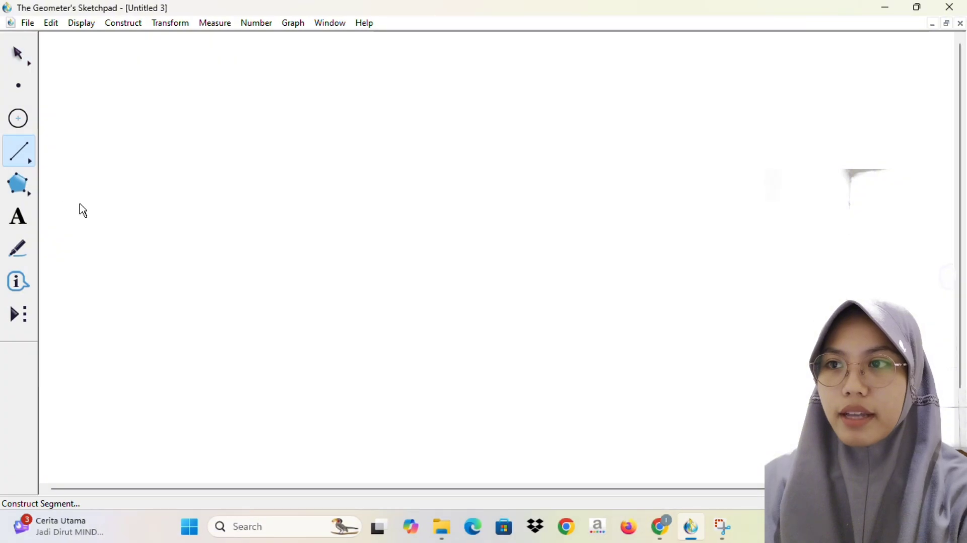
Step: In The Geometer's Sketchpad, draw a slanted segment and rotate it with its endpoints by 60 degrees about its upper endpoint
{"action": "left_click_drag", "start_coordinate": [201, 271], "coordinate": [257, 167]}
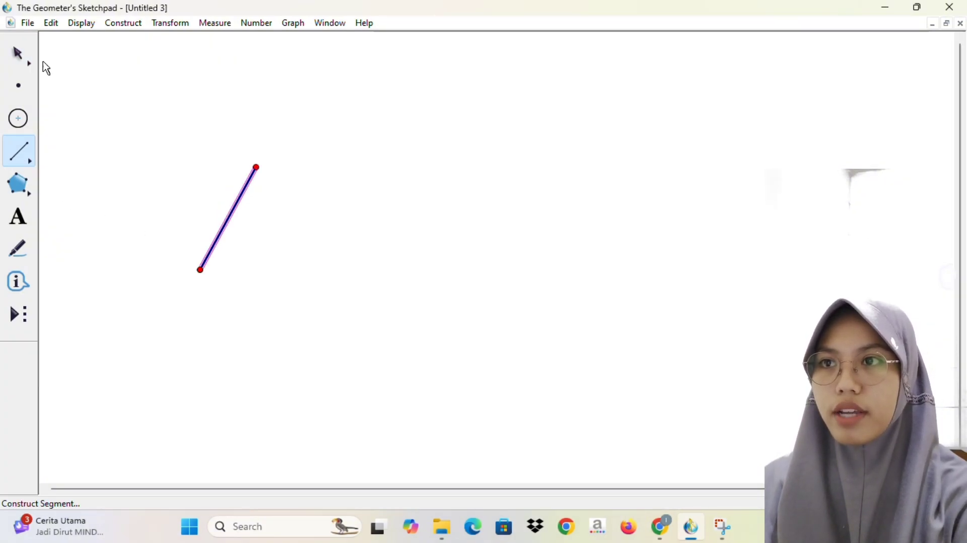
{"action": "left_click", "coordinate": [29, 63]}
{"action": "left_click", "coordinate": [256, 167], "text": "shift"}
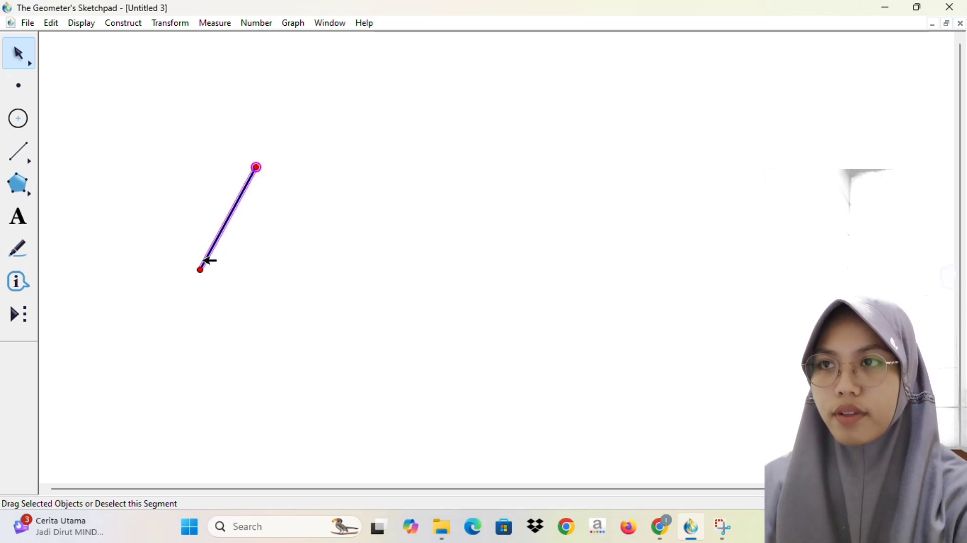
{"action": "left_click", "coordinate": [201, 270], "text": "shift"}
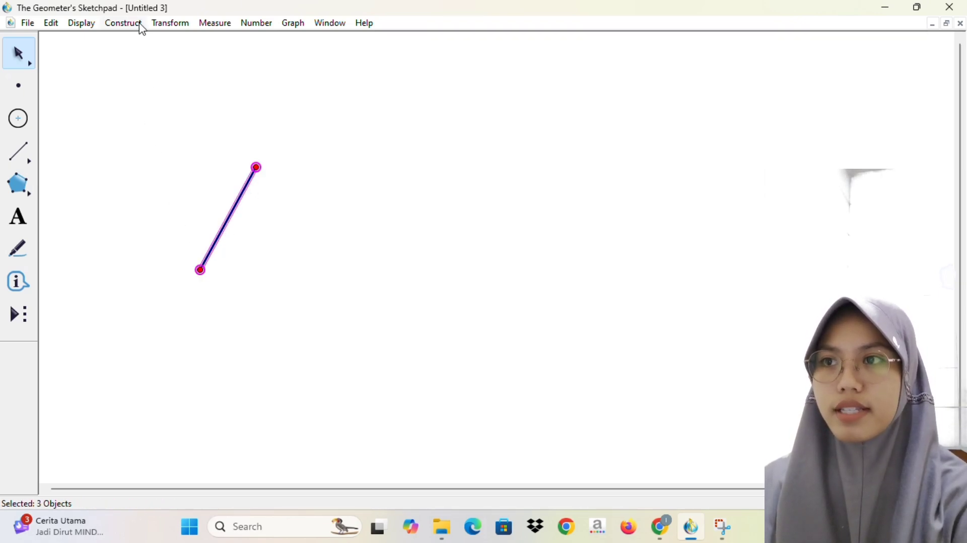
{"action": "left_click", "coordinate": [169, 23]}
{"action": "left_click", "coordinate": [190, 156]}
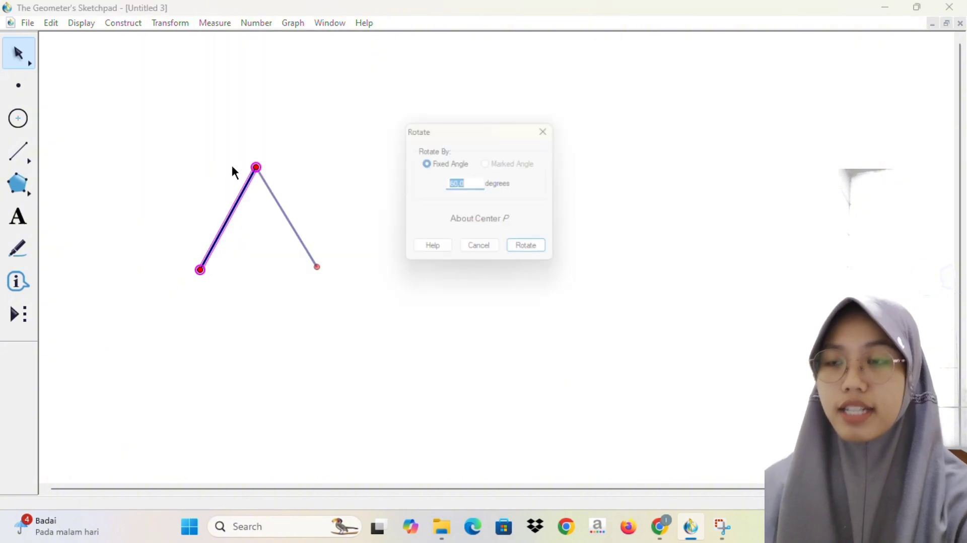
{"action": "left_click", "coordinate": [542, 253]}
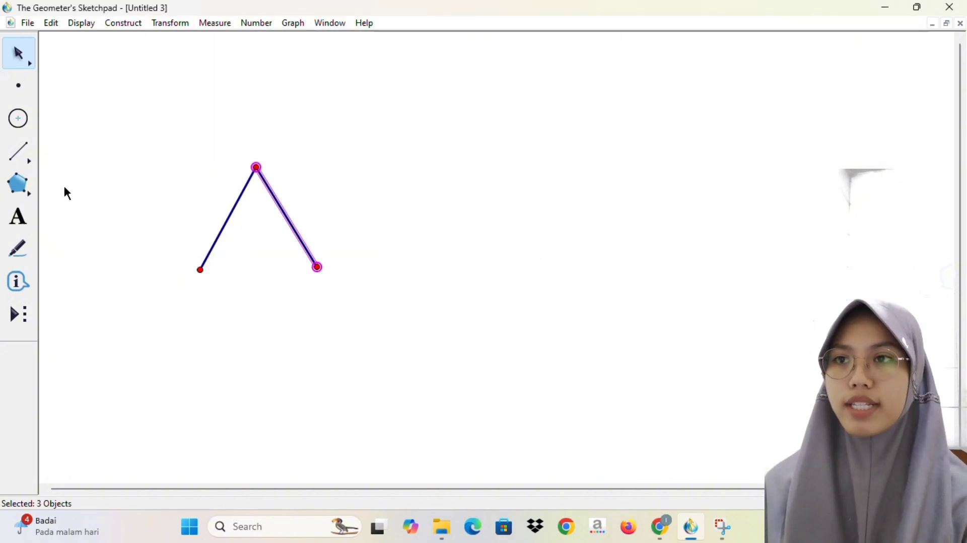
Step: Connect the two lower endpoints with a segment to close the equilateral triangle
{"action": "left_click", "coordinate": [28, 165]}
{"action": "left_click_drag", "start_coordinate": [205, 276], "coordinate": [319, 278]}
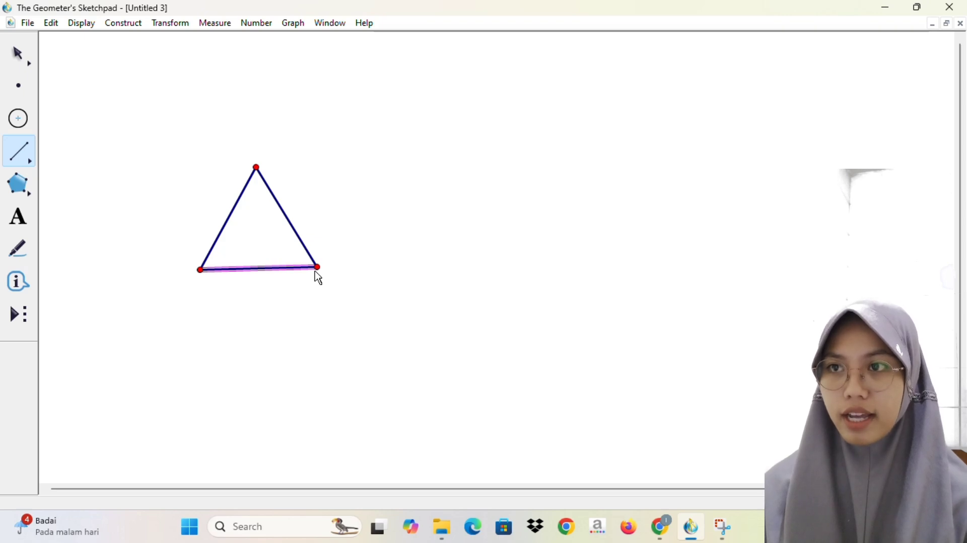
{"action": "left_click", "coordinate": [20, 250]}
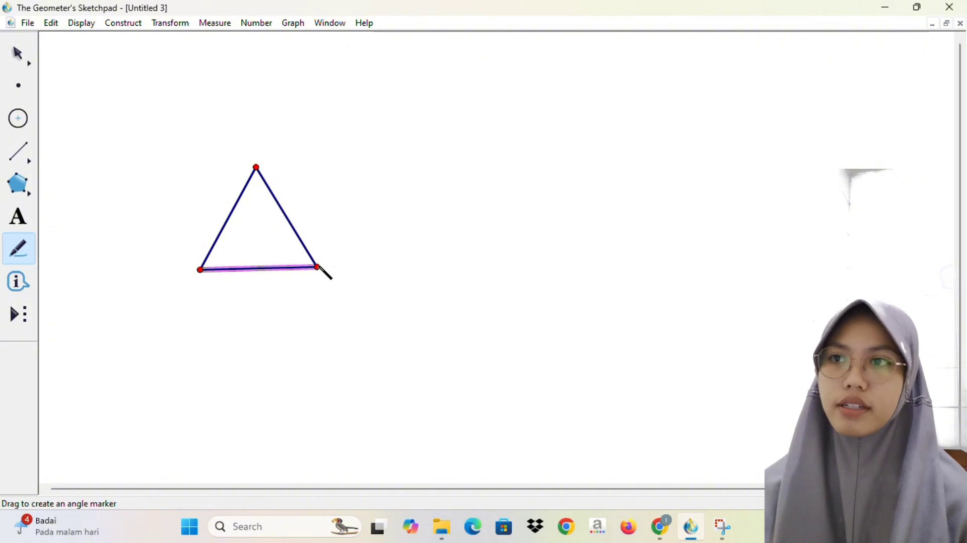
{"action": "left_click", "coordinate": [34, 65]}
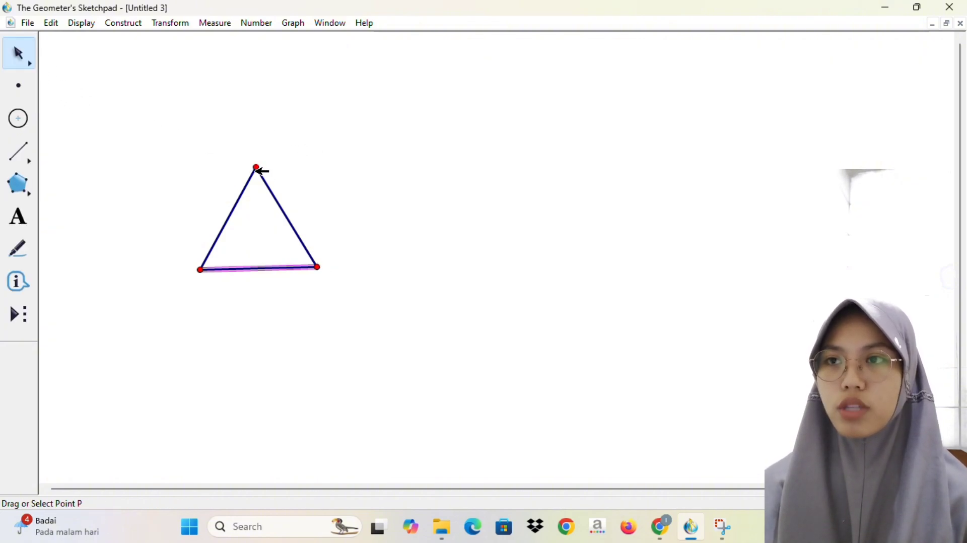
{"action": "left_click", "coordinate": [257, 167]}
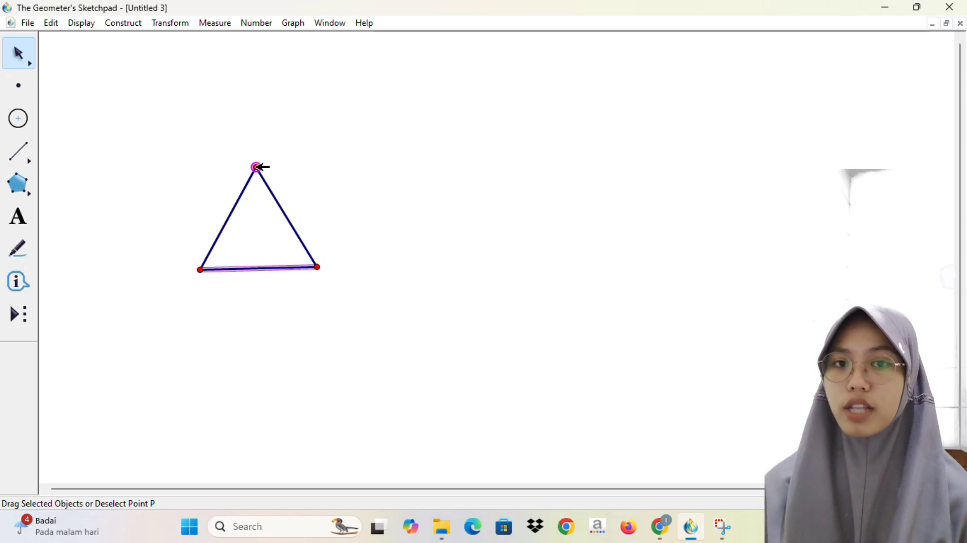
{"action": "left_click", "coordinate": [319, 267]}
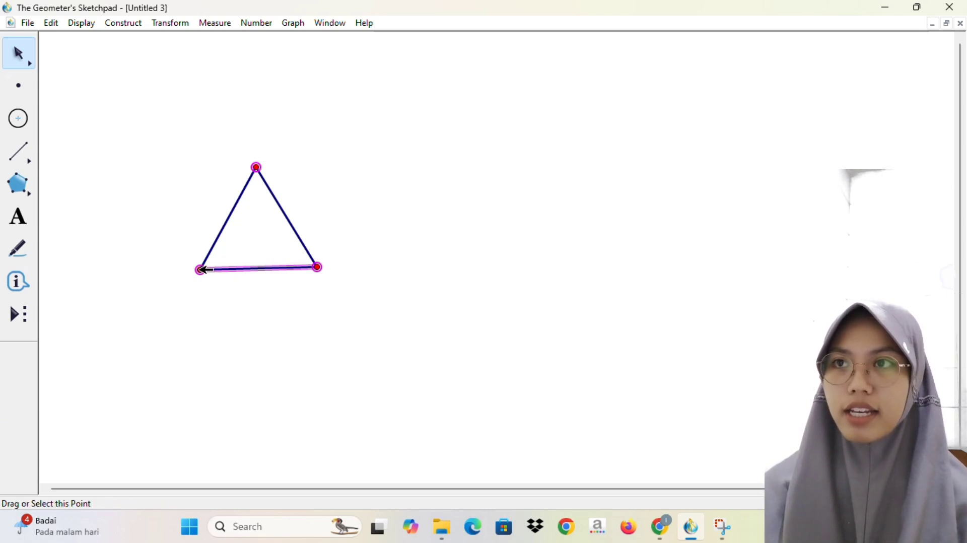
{"action": "left_click", "coordinate": [201, 270]}
{"action": "left_click", "coordinate": [211, 25]}
{"action": "left_click", "coordinate": [339, 217]}
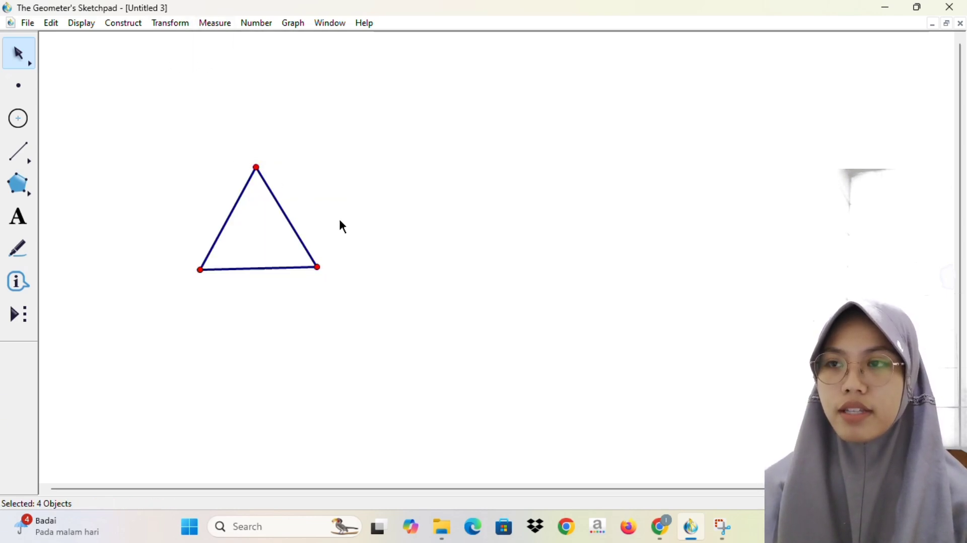
Step: Measure the triangle's angle at the lower-left vertex
{"action": "left_click", "coordinate": [319, 268]}
{"action": "left_click", "coordinate": [202, 270]}
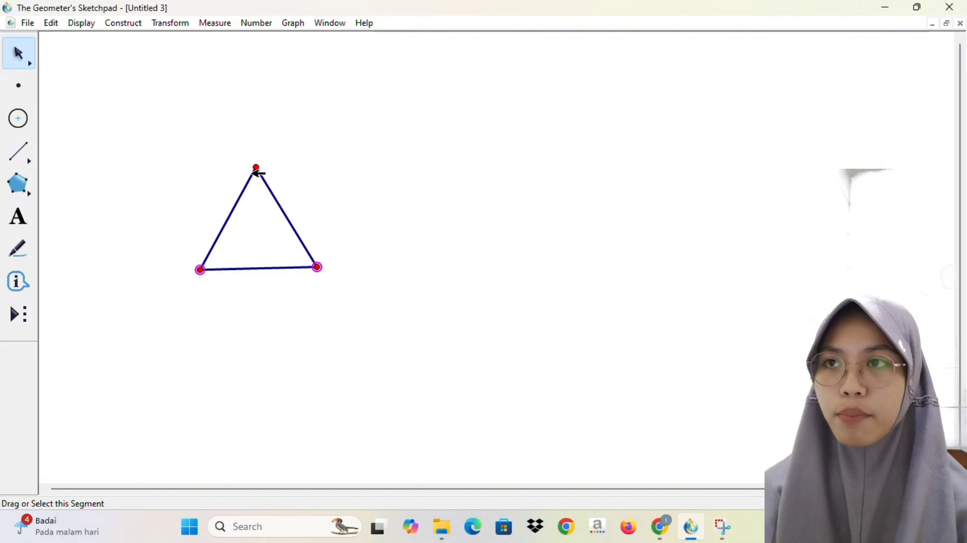
{"action": "left_click", "coordinate": [257, 168]}
{"action": "left_click", "coordinate": [215, 23]}
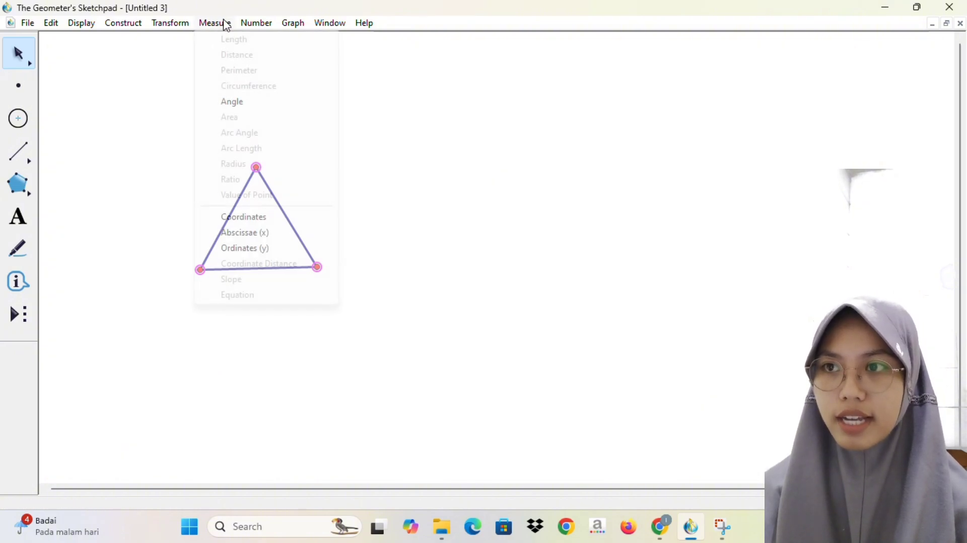
{"action": "left_click", "coordinate": [233, 102]}
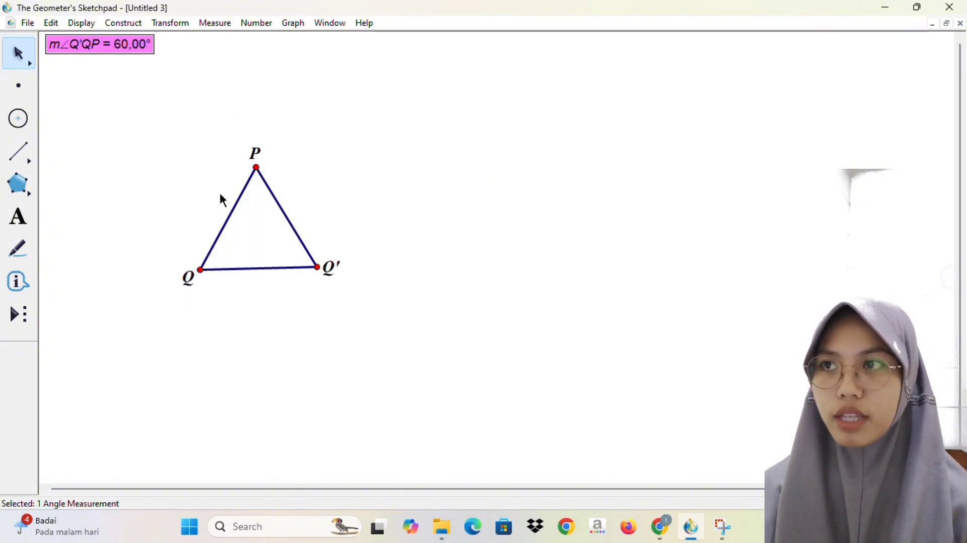
{"action": "left_click", "coordinate": [174, 134]}
Step: Measure the triangle's angle QPQ' at the top vertex P
{"action": "left_click", "coordinate": [203, 269]}
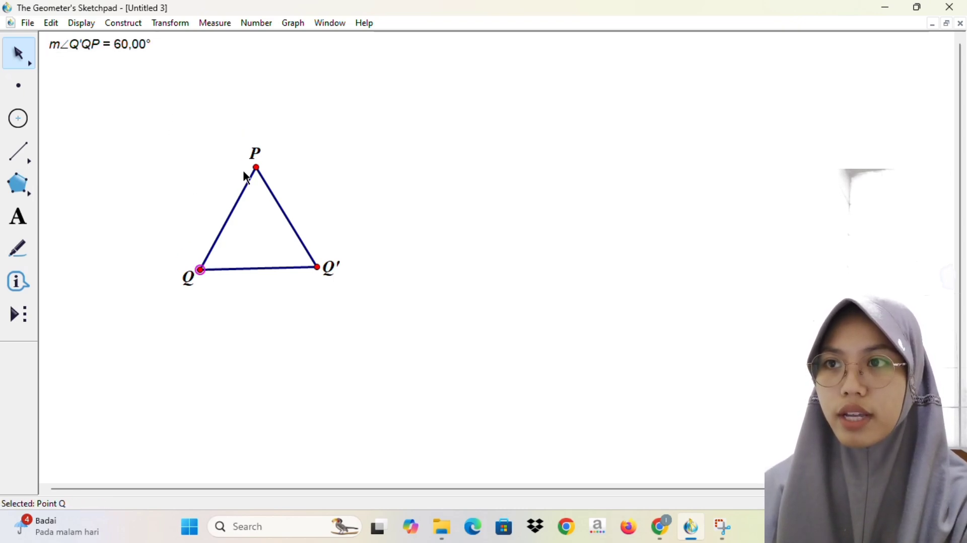
{"action": "left_click", "coordinate": [257, 167]}
{"action": "left_click", "coordinate": [317, 267]}
{"action": "left_click", "coordinate": [229, 26]}
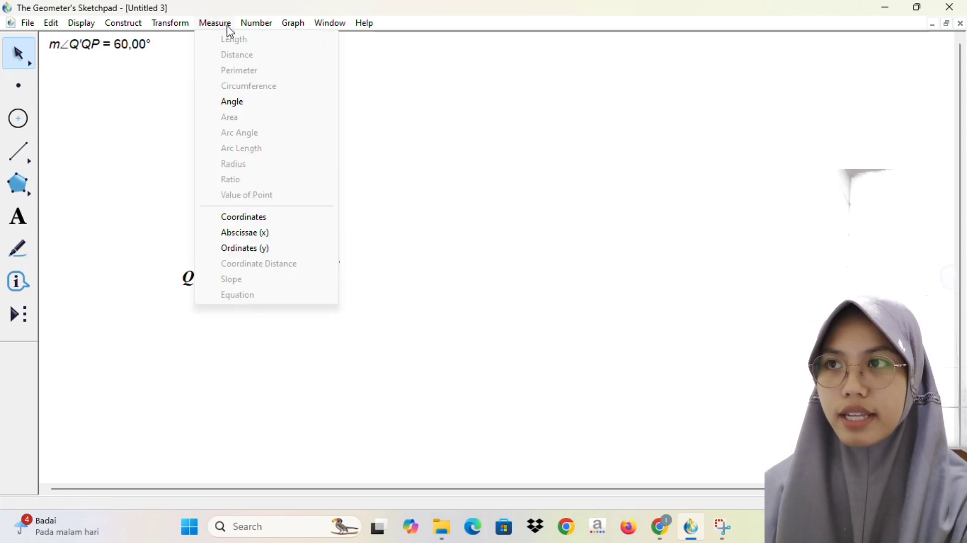
{"action": "left_click", "coordinate": [236, 103]}
{"action": "left_click", "coordinate": [310, 166]}
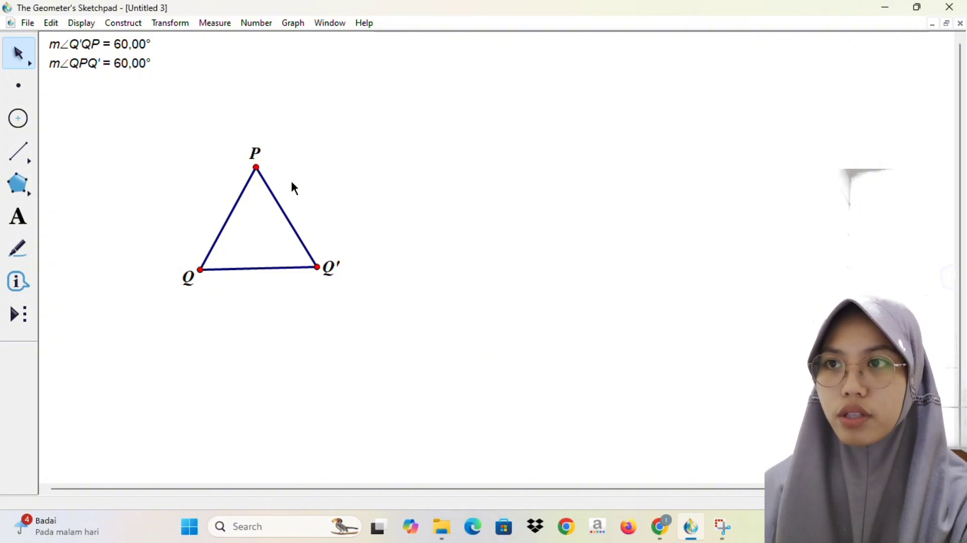
Step: Measure the triangle's angle PQ'Q at vertex Q'
{"action": "left_click", "coordinate": [257, 168]}
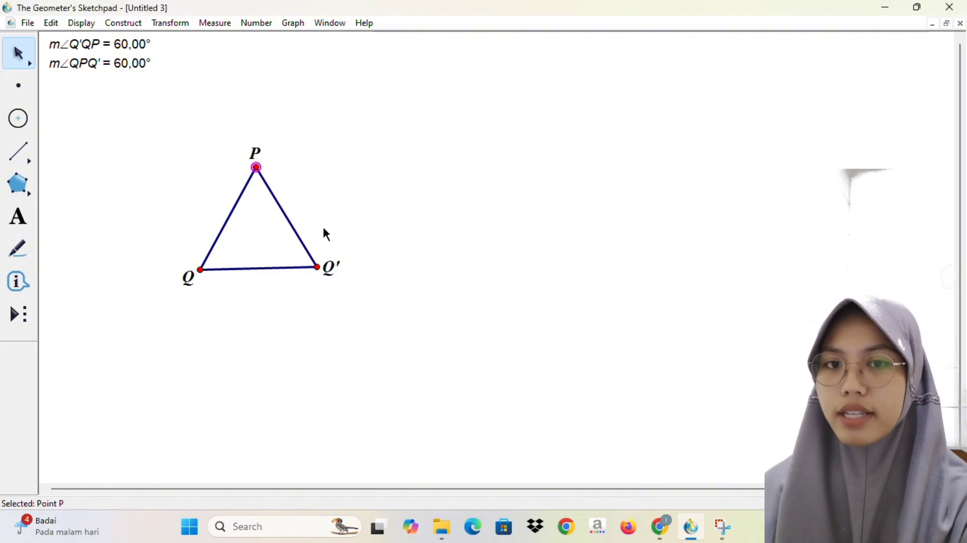
{"action": "left_click", "coordinate": [317, 267]}
{"action": "left_click", "coordinate": [202, 270]}
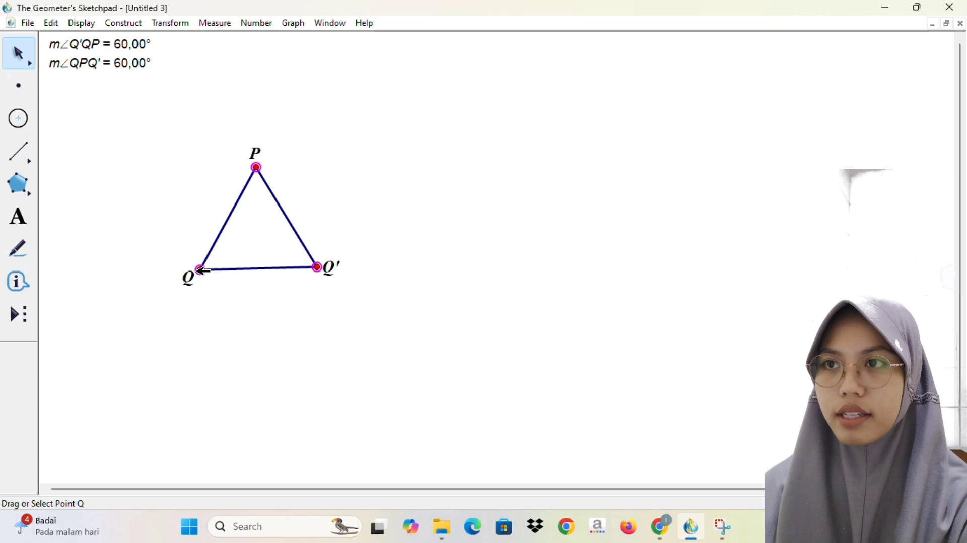
{"action": "left_click", "coordinate": [212, 23]}
{"action": "left_click", "coordinate": [234, 100]}
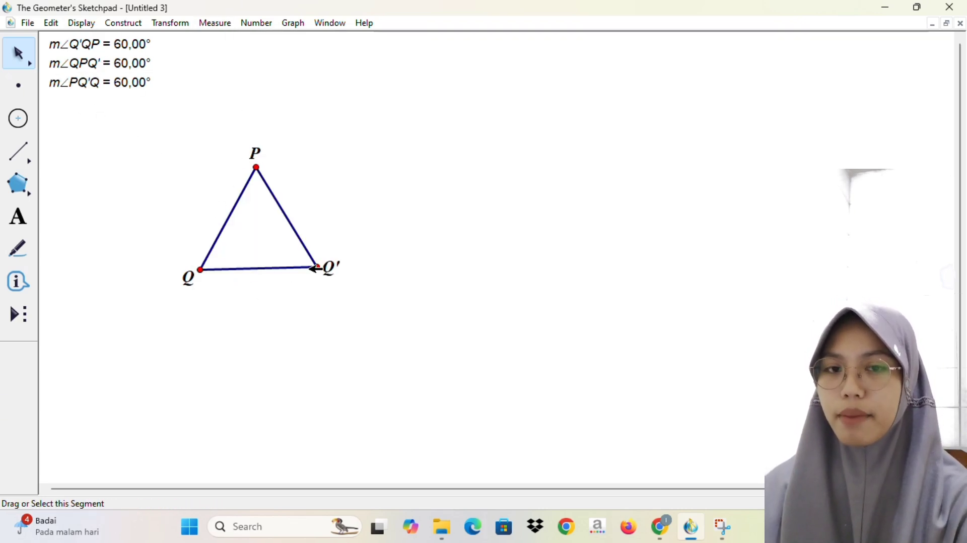
Step: Construct the midpoint of base QQ' and a line through it perpendicular to side PQ'
{"action": "left_click", "coordinate": [259, 268]}
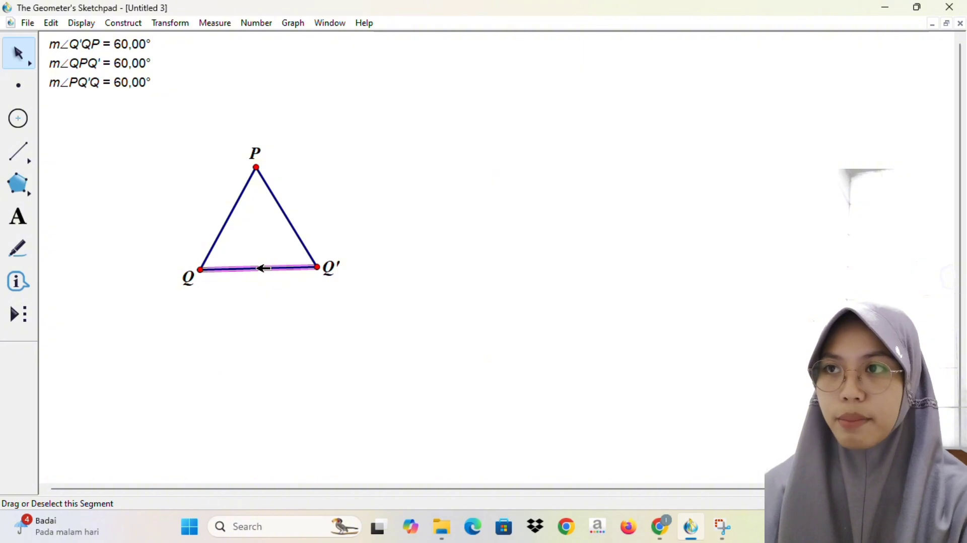
{"action": "key", "text": "ctrl+m"}
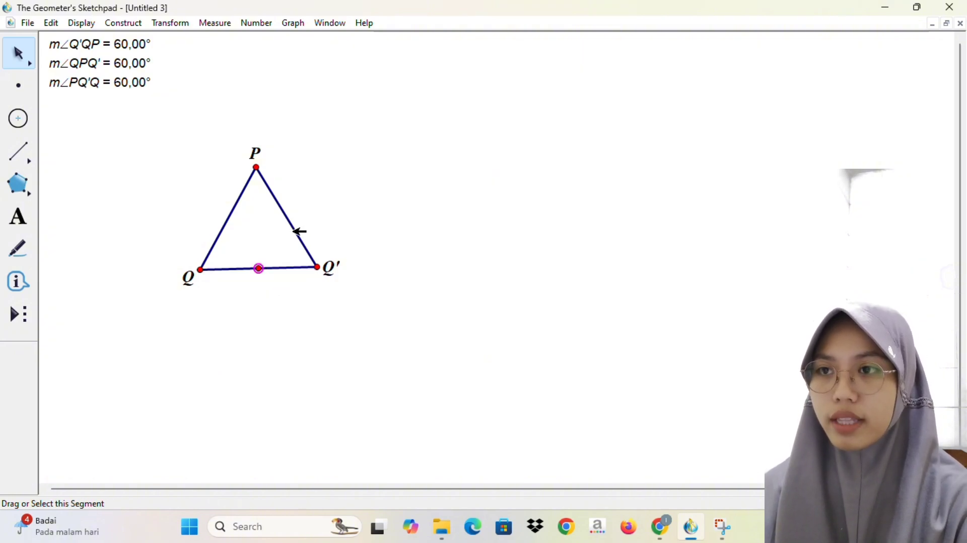
{"action": "left_click", "coordinate": [303, 227]}
{"action": "left_click", "coordinate": [143, 26]}
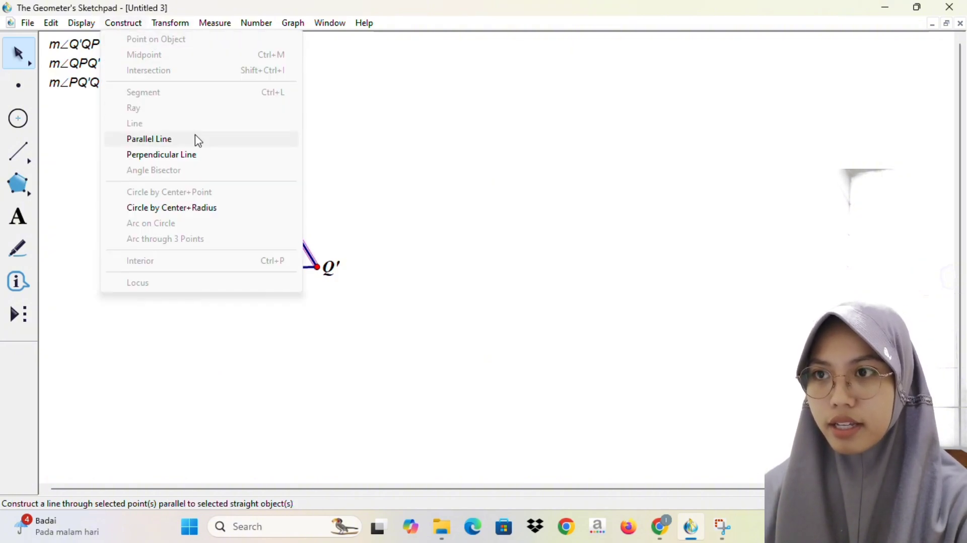
{"action": "left_click", "coordinate": [198, 155]}
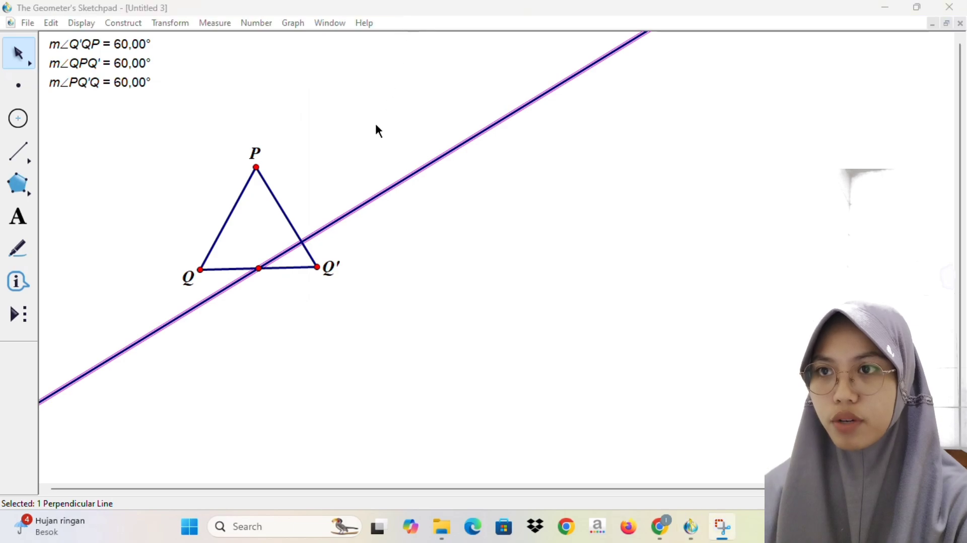
Step: Mark the intersection of the perpendicular line with side PQ', and hide the perpendicular line
{"action": "left_click", "coordinate": [303, 242]}
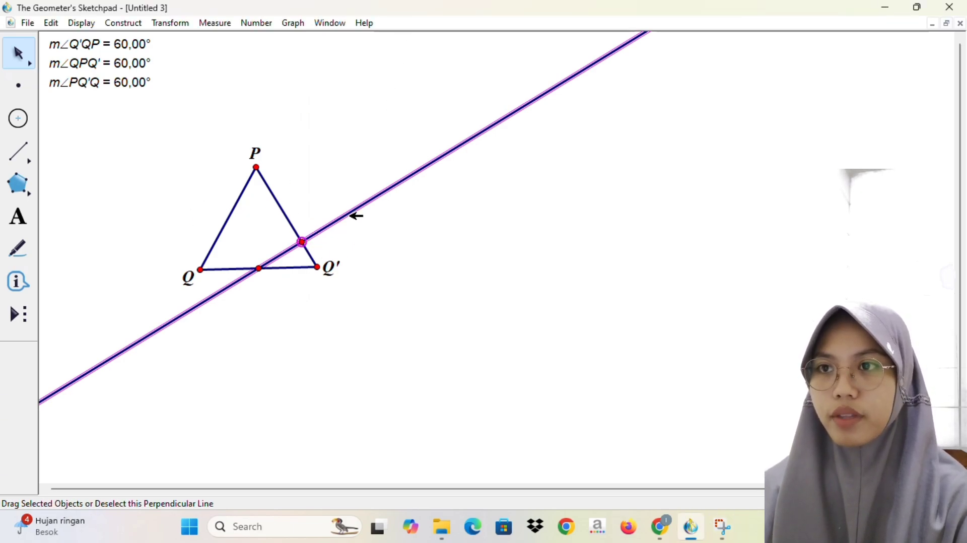
{"action": "right_click", "coordinate": [375, 199]}
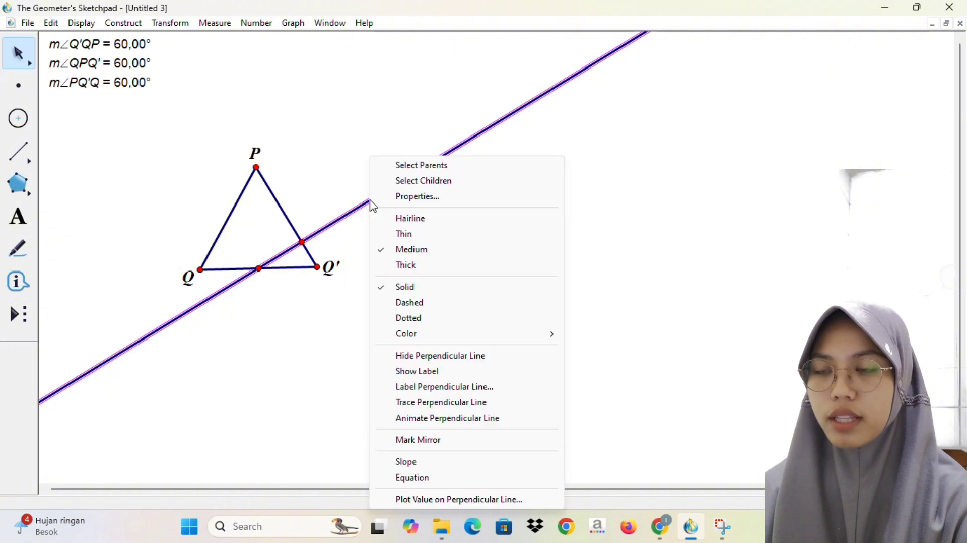
{"action": "left_click", "coordinate": [458, 357]}
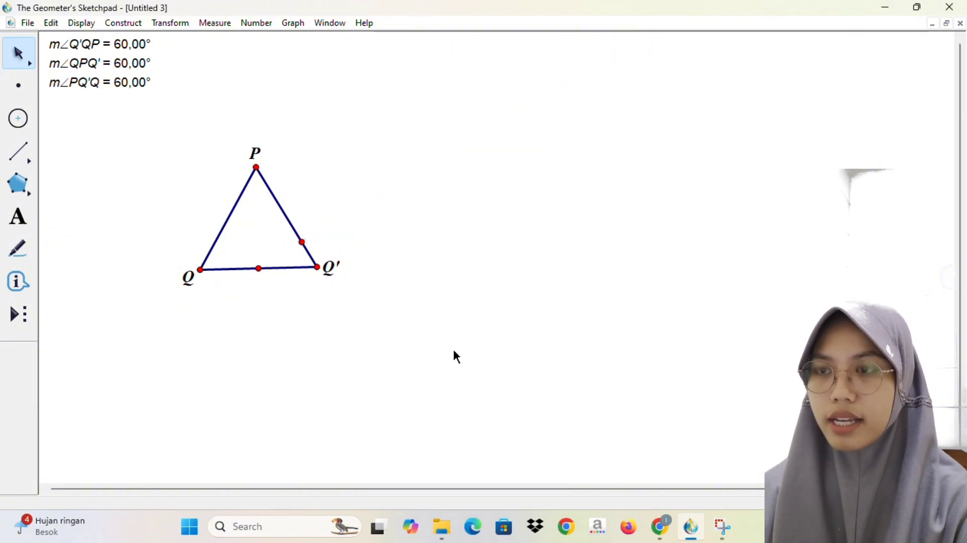
Step: Draw a circle centred on the midpoint of QQ' and passing through the intersection point on side PQ'
{"action": "left_click", "coordinate": [18, 119]}
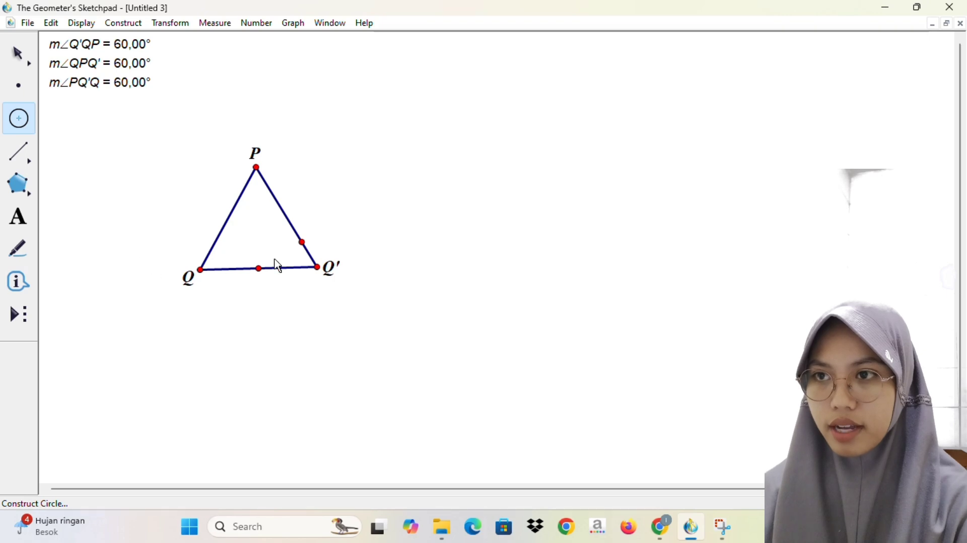
{"action": "left_click_drag", "start_coordinate": [259, 269], "coordinate": [302, 244]}
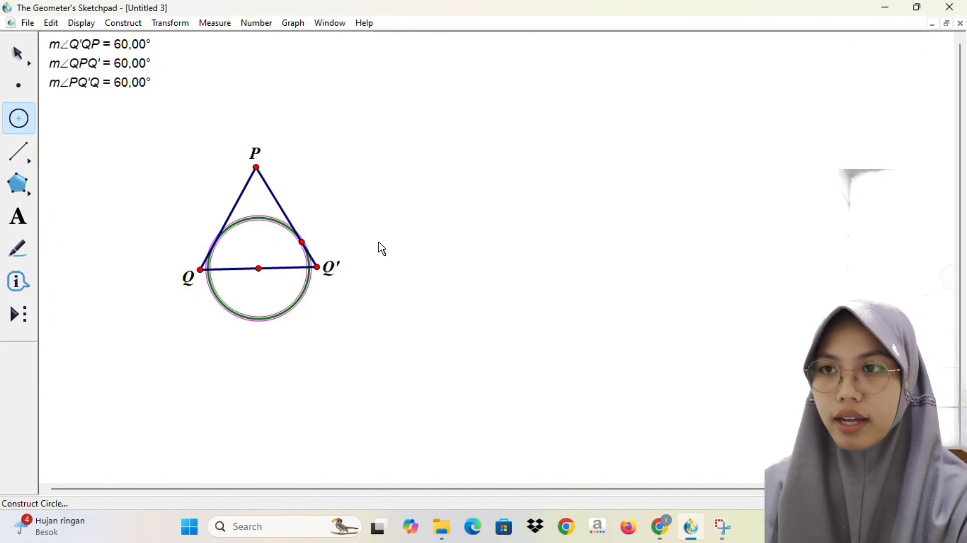
{"action": "left_click", "coordinate": [300, 242]}
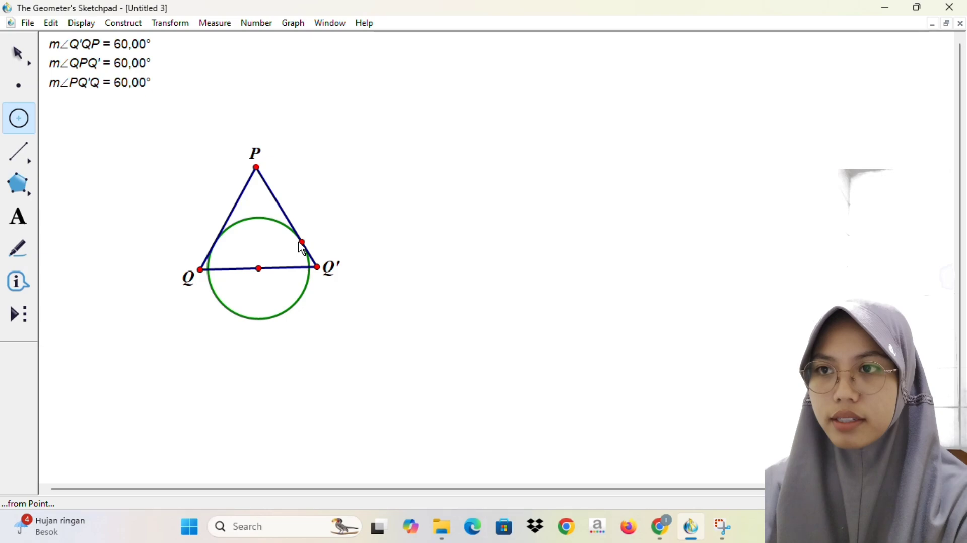
{"action": "left_click", "coordinate": [303, 243]}
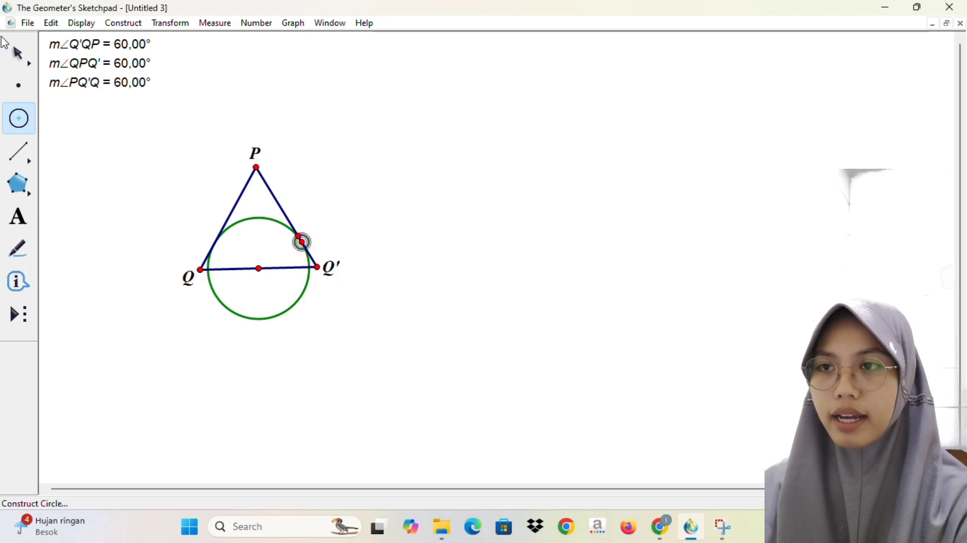
{"action": "key", "text": "ctrl+z"}
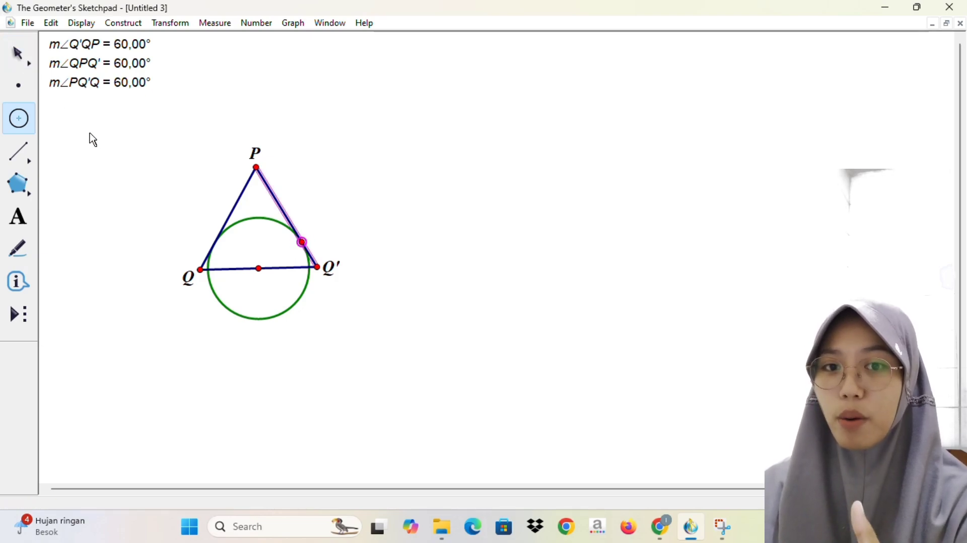
Step: Hide the intersection point on side PQ' of the triangle
{"action": "key", "text": "Escape"}
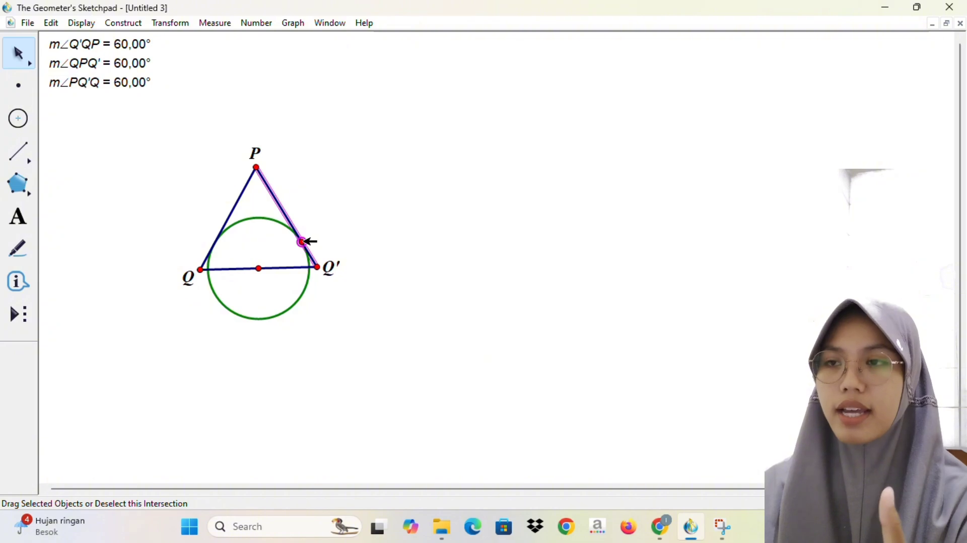
{"action": "key", "text": "Escape"}
{"action": "right_click", "coordinate": [304, 243]}
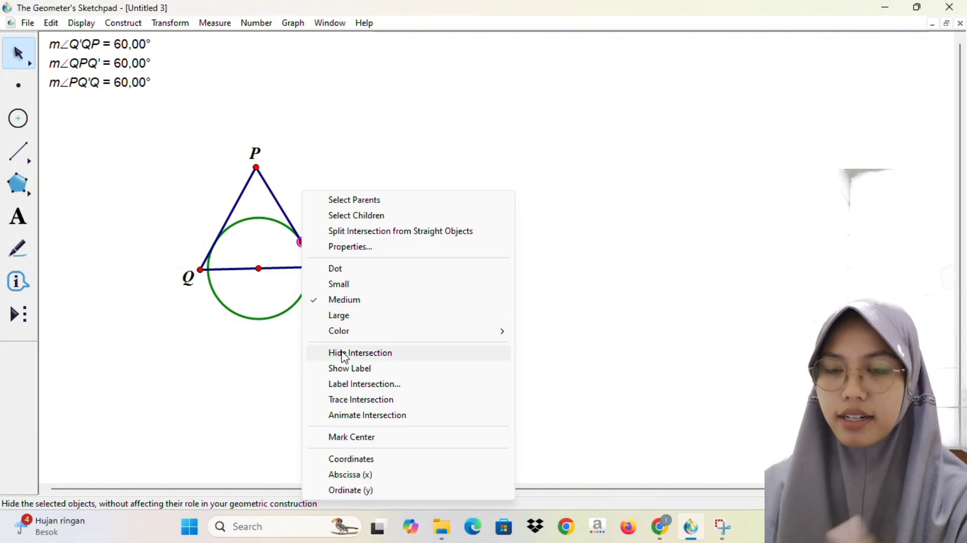
{"action": "left_click", "coordinate": [349, 369]}
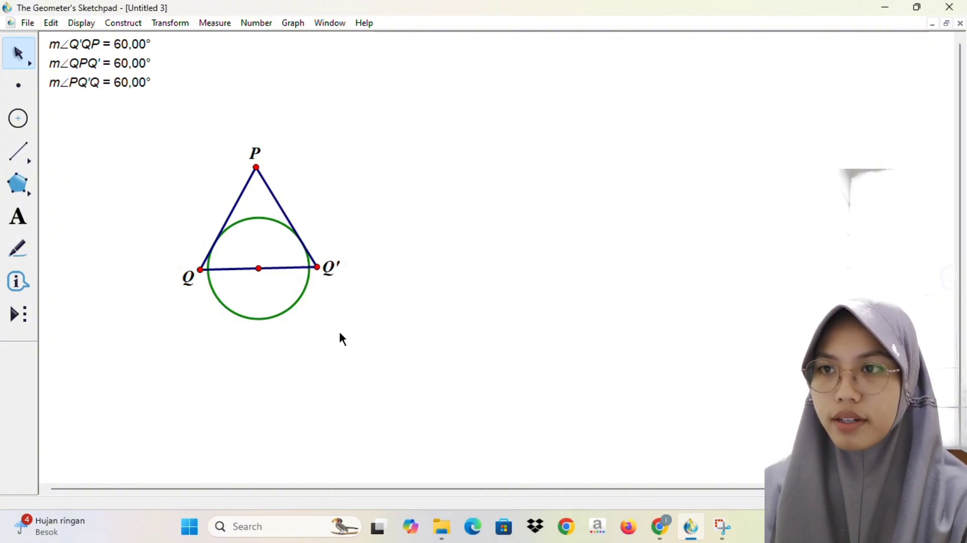
Step: Mark both intersections of the circle with base QQ' and construct the arc on the circle between them, inside the triangle
{"action": "left_click", "coordinate": [311, 267]}
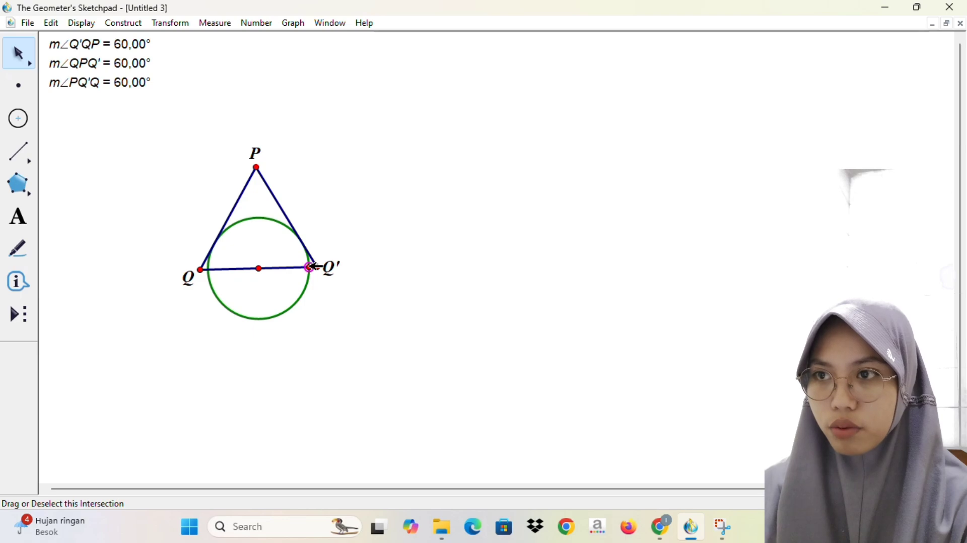
{"action": "left_click", "coordinate": [211, 270]}
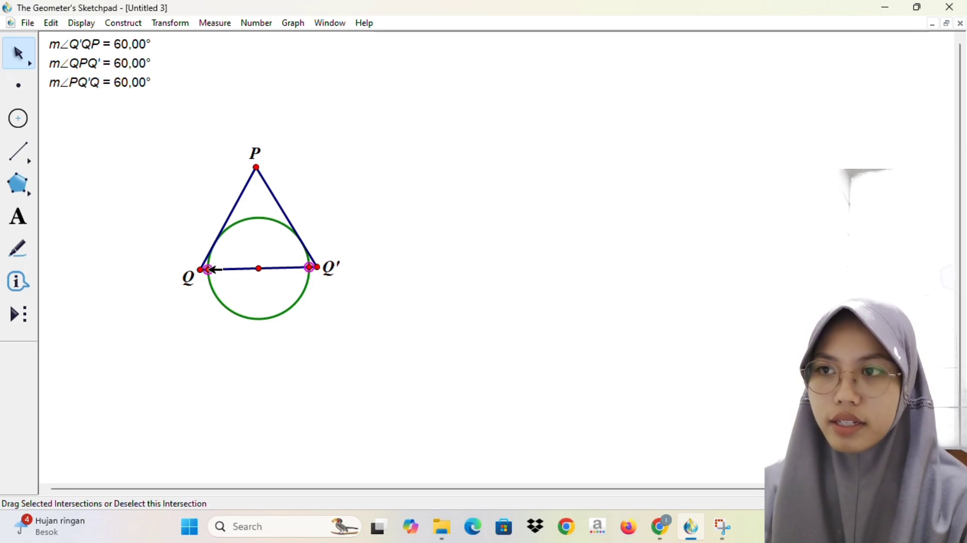
{"action": "left_click", "coordinate": [263, 319]}
{"action": "left_click", "coordinate": [139, 23]}
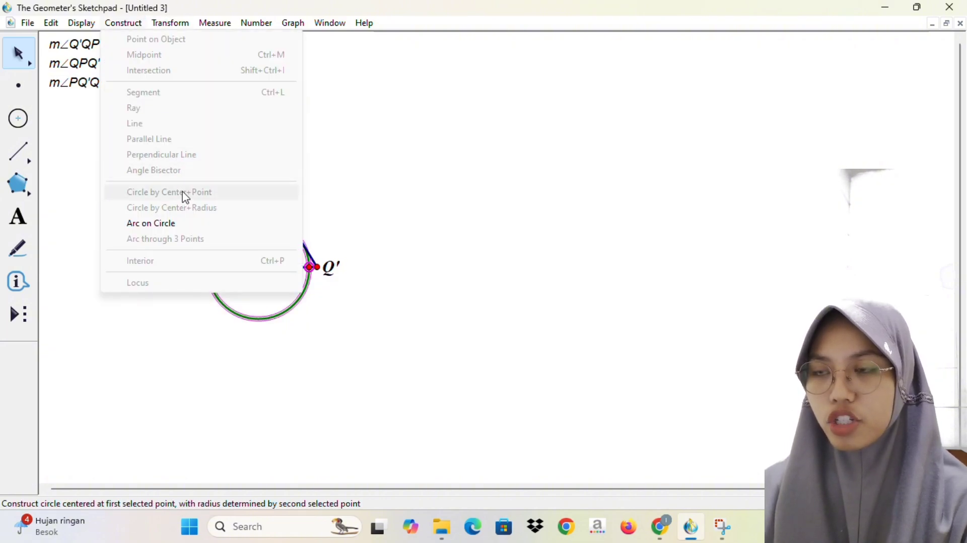
{"action": "left_click", "coordinate": [186, 225]}
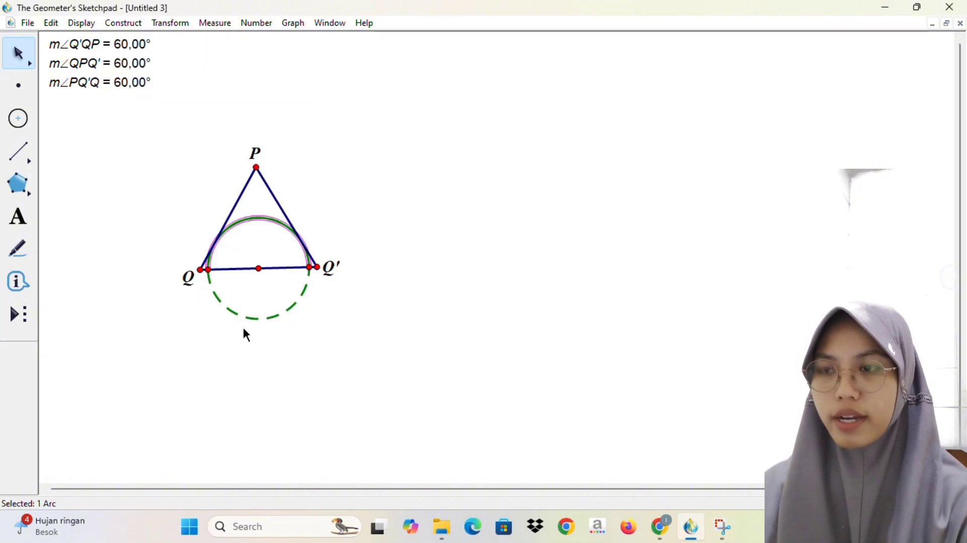
{"action": "left_click", "coordinate": [256, 319]}
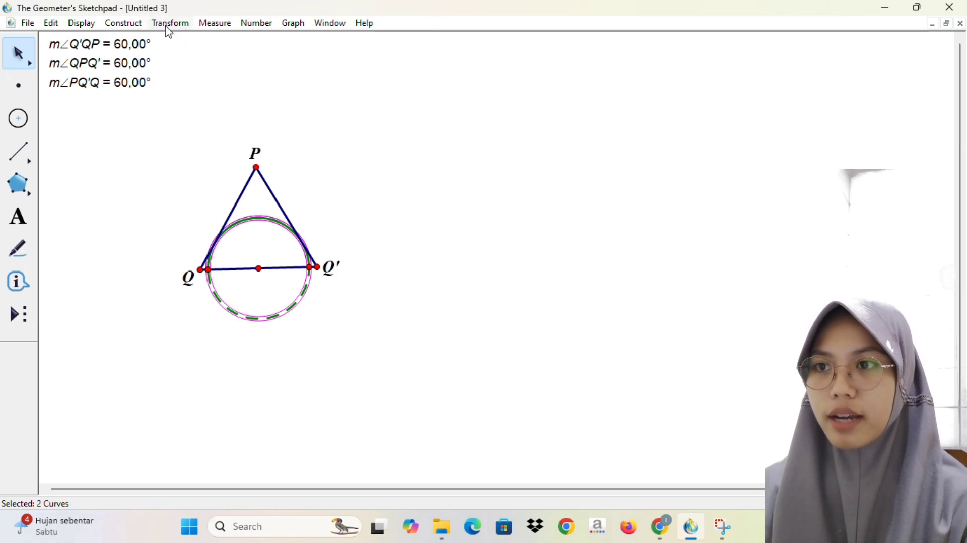
{"action": "left_click", "coordinate": [410, 20]}
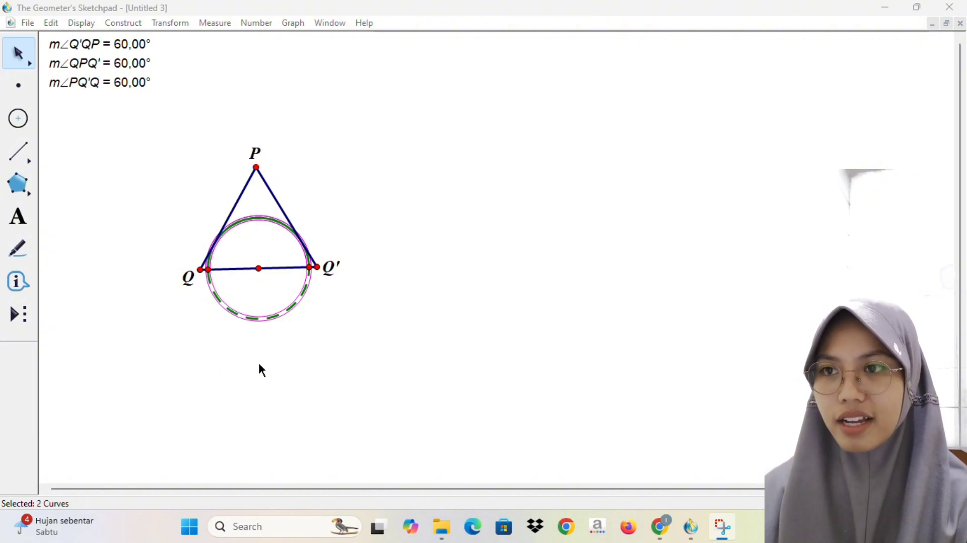
{"action": "double_click", "coordinate": [267, 319]}
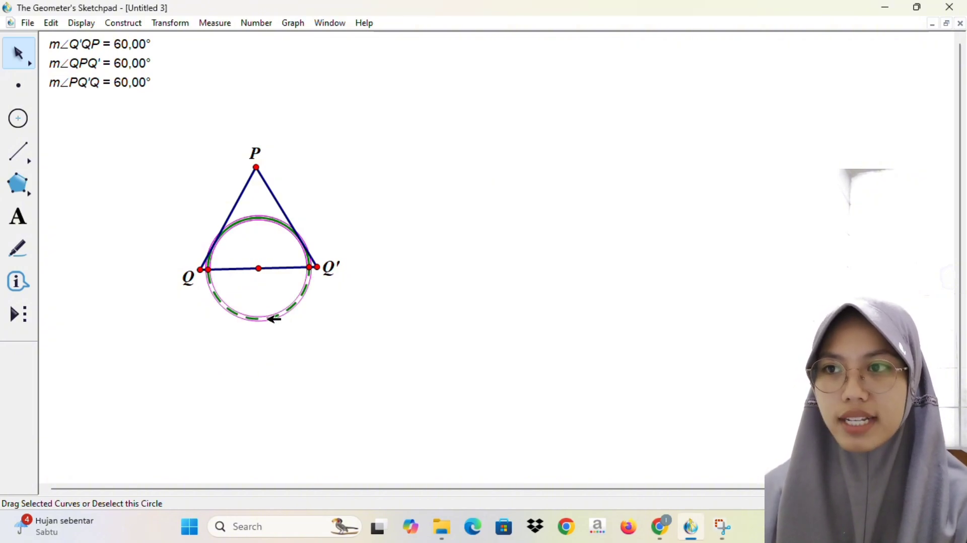
{"action": "key", "text": "ctrl+h"}
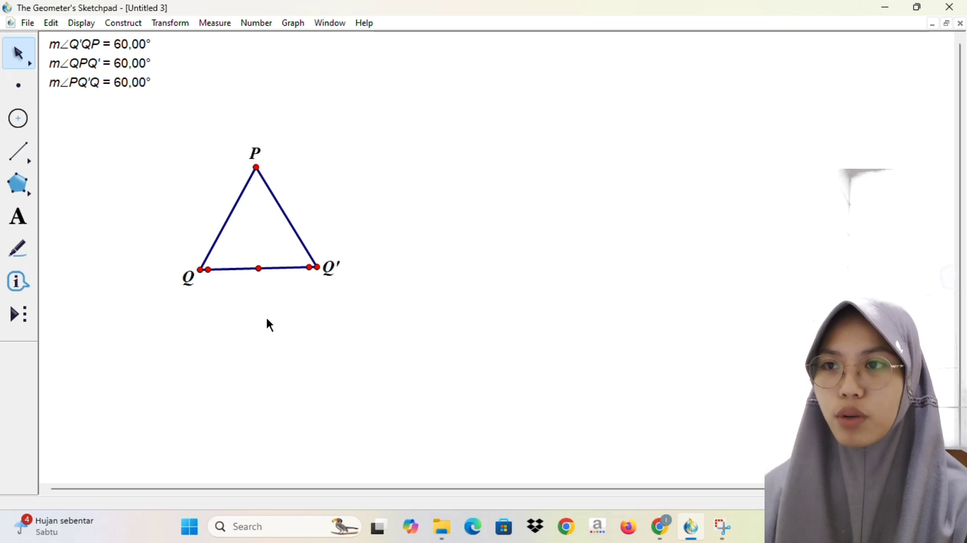
{"action": "key", "text": "ctrl+z"}
{"action": "left_click", "coordinate": [133, 23]}
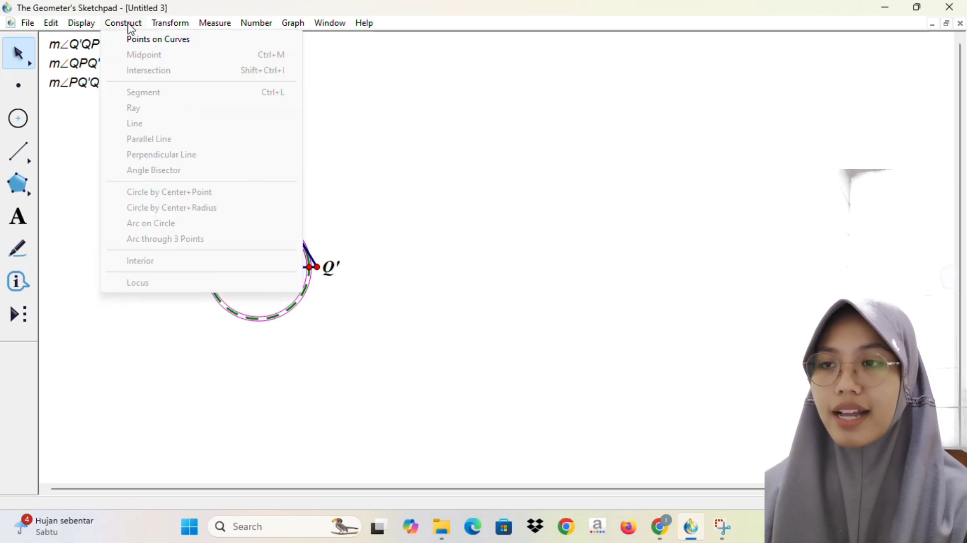
{"action": "key", "text": "Escape"}
{"action": "left_click", "coordinate": [83, 23]}
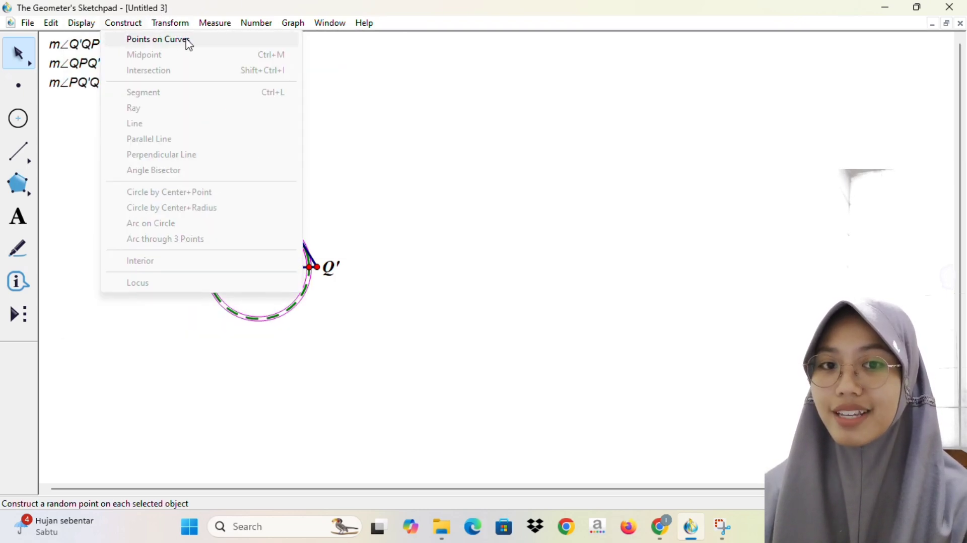
{"action": "mouse_move", "coordinate": [224, 25]}
{"action": "mouse_move", "coordinate": [301, 30]}
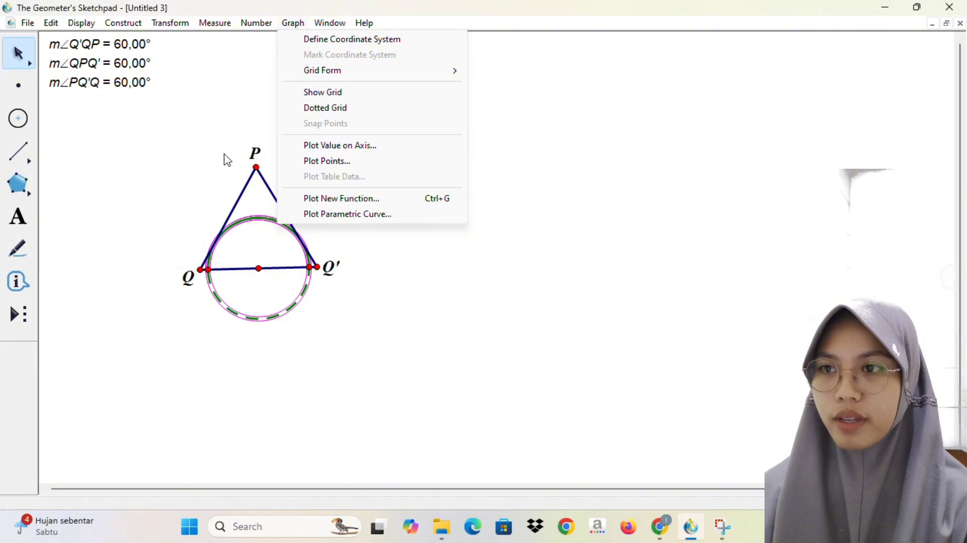
Step: Hide the full circle while keeping the semicircular arc above base QQ'
{"action": "left_click", "coordinate": [218, 361]}
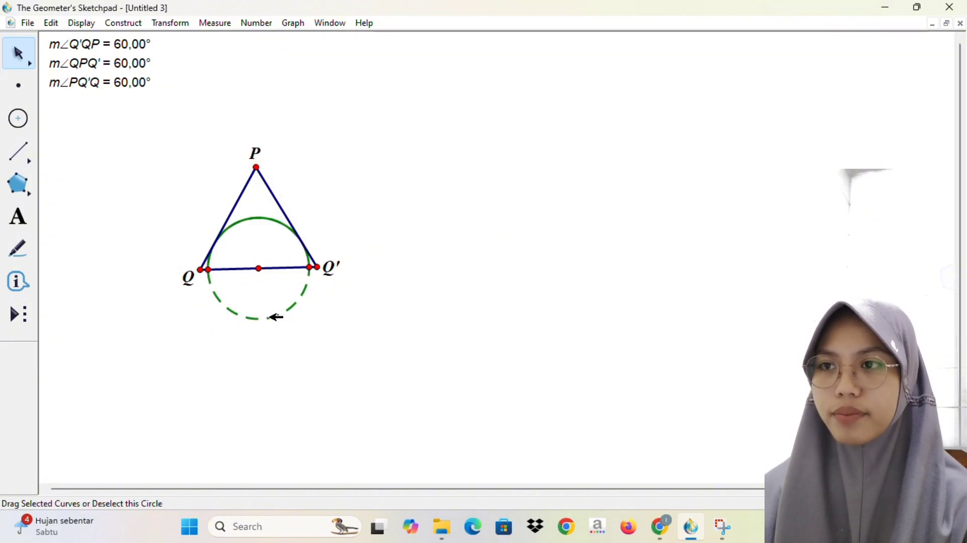
{"action": "key", "text": "ctrl+h"}
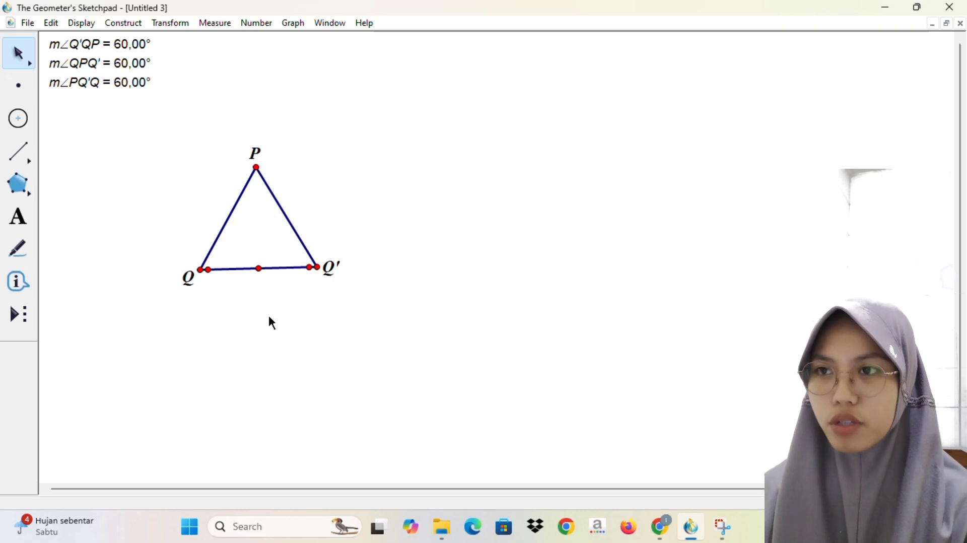
{"action": "key", "text": "ctrl+z"}
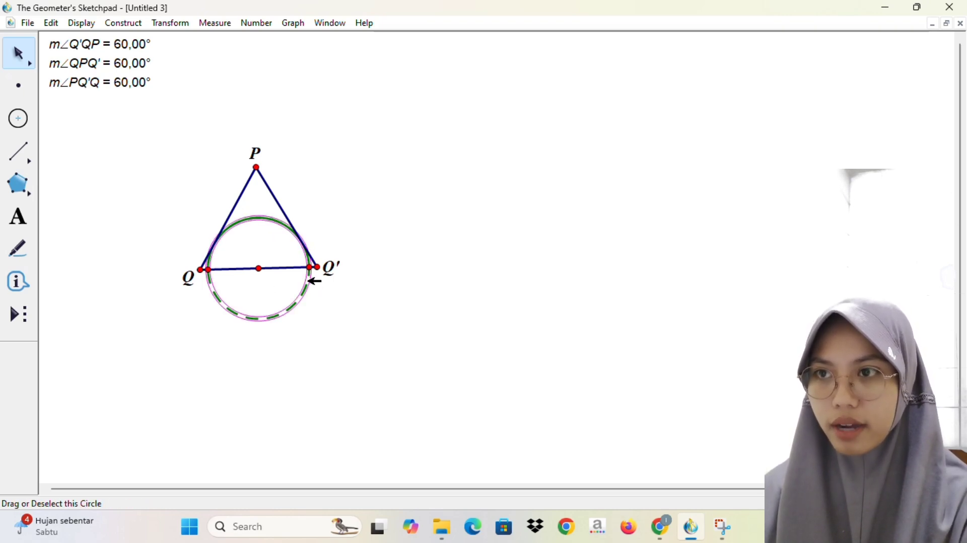
{"action": "key", "text": "ctrl+h"}
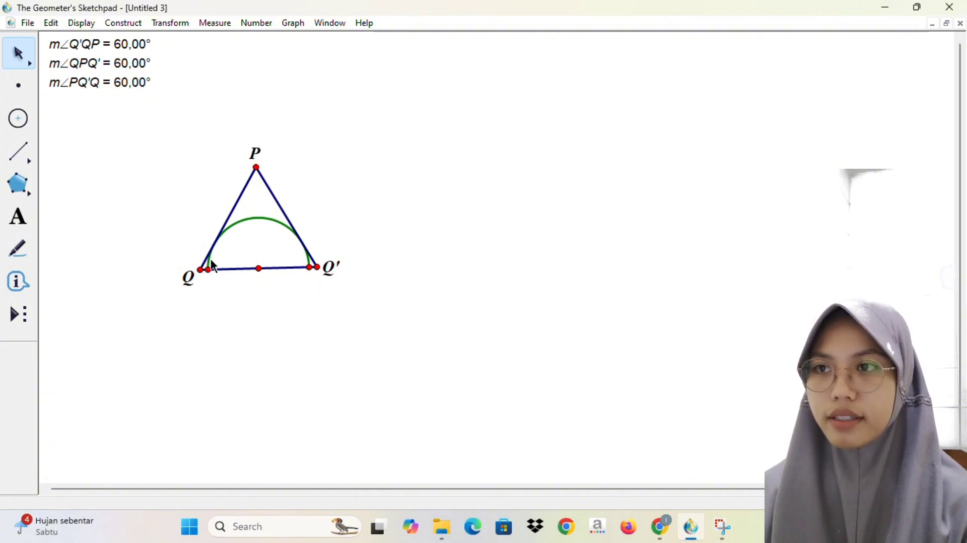
Step: Hide the labels of the triangle's three vertices P, Q and Q'
{"action": "left_click", "coordinate": [257, 168]}
{"action": "right_click", "coordinate": [257, 167]}
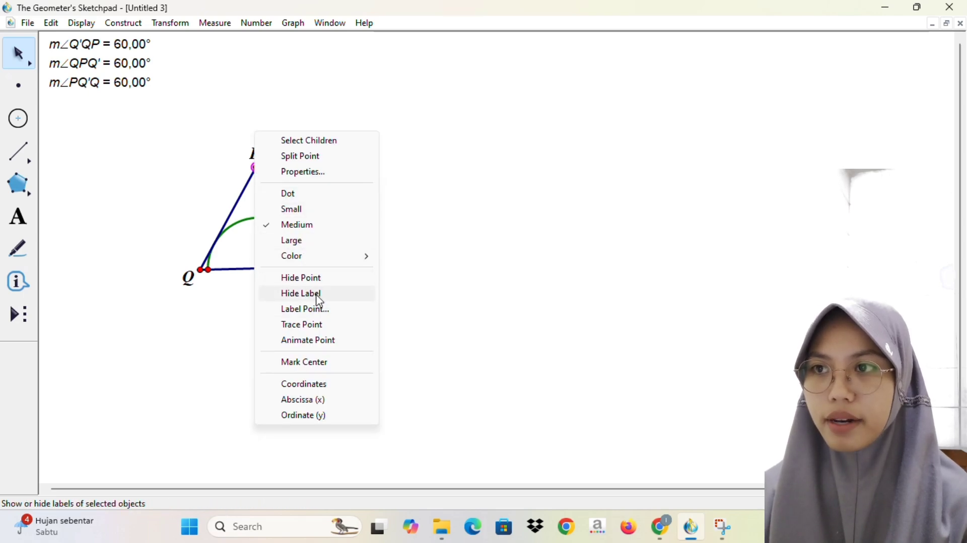
{"action": "left_click", "coordinate": [319, 302]}
{"action": "right_click", "coordinate": [199, 271]}
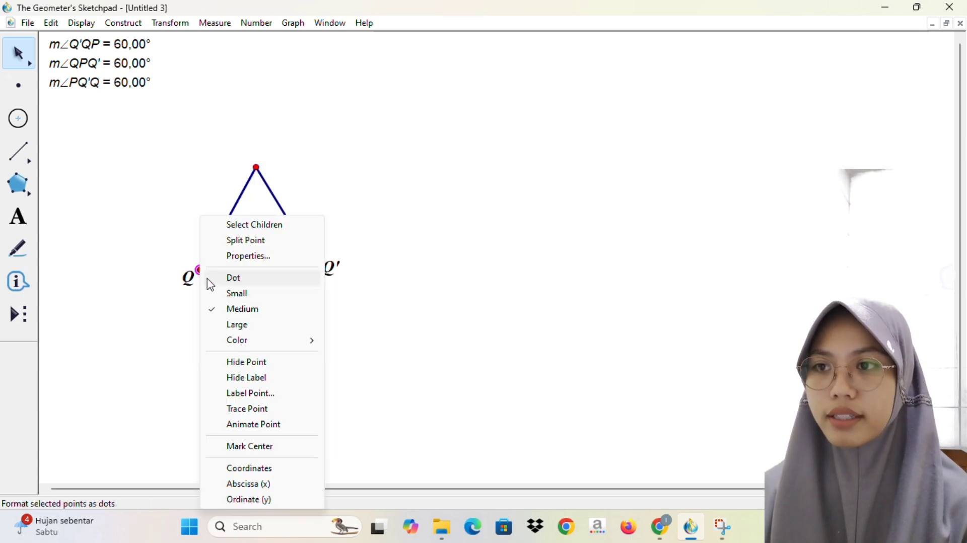
{"action": "left_click", "coordinate": [270, 379]}
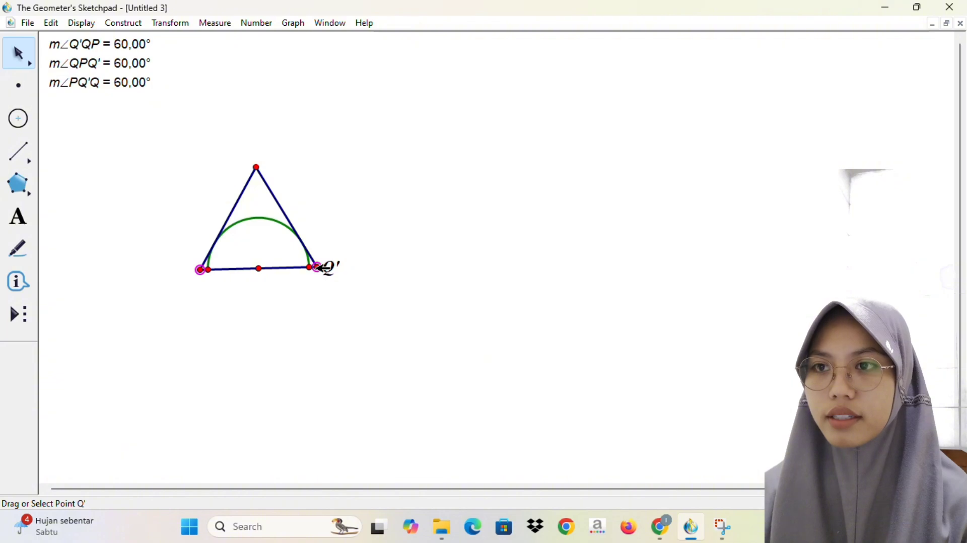
{"action": "right_click", "coordinate": [322, 268]}
{"action": "left_click", "coordinate": [384, 377]}
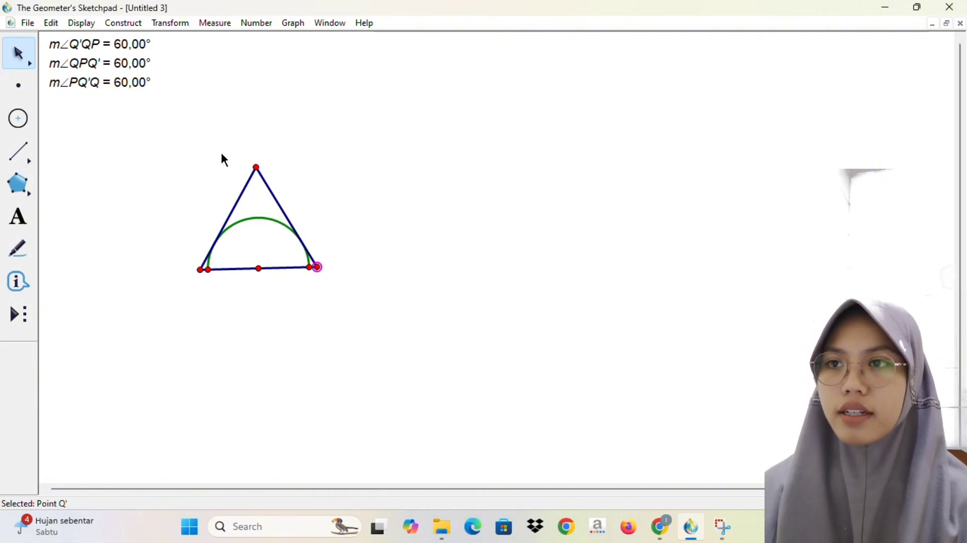
Step: Move the triangle with its arc toward the middle of the sketch and rotate a copy of the whole figure about apex P
{"action": "left_click_drag", "start_coordinate": [292, 219], "coordinate": [359, 281]}
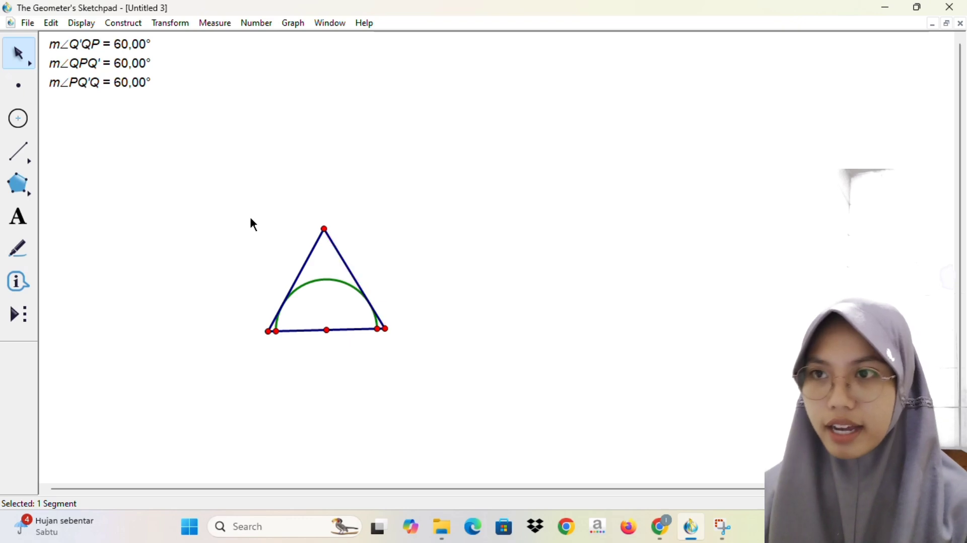
{"action": "left_click_drag", "start_coordinate": [251, 220], "coordinate": [406, 336]}
{"action": "left_click", "coordinate": [171, 23]}
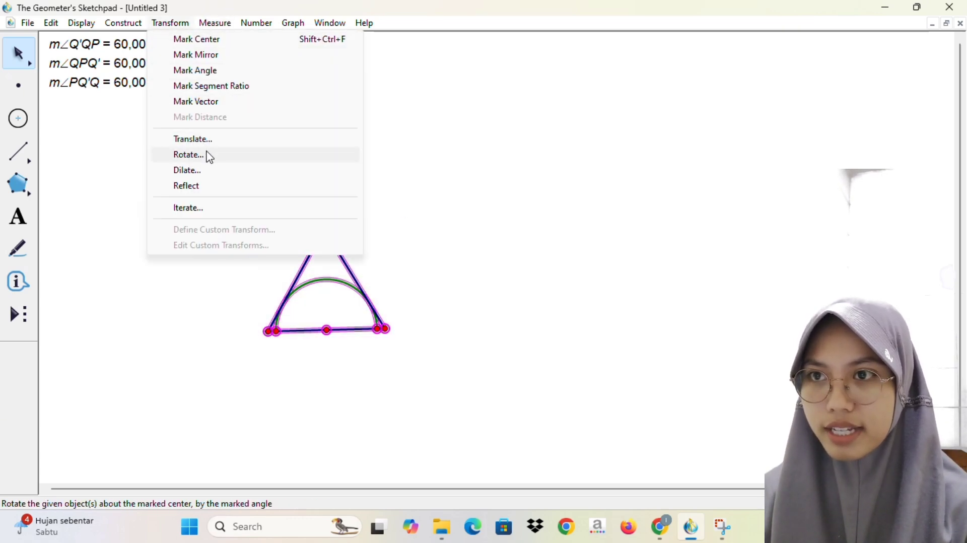
{"action": "left_click", "coordinate": [209, 157]}
{"action": "left_click", "coordinate": [533, 253]}
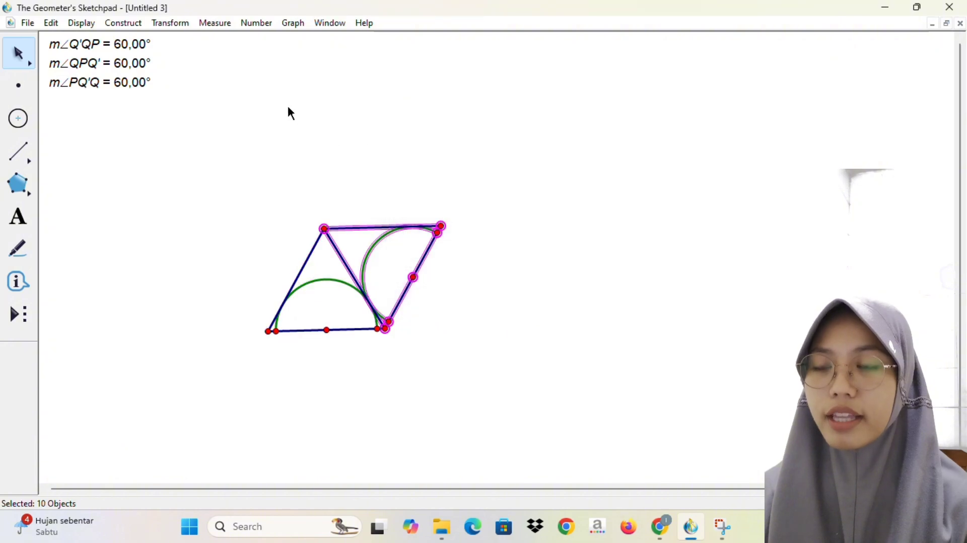
Step: Rotate each newest triangle copy by 60° about centre P four more times to complete the hexagon
{"action": "left_click", "coordinate": [170, 23]}
{"action": "left_click", "coordinate": [205, 159]}
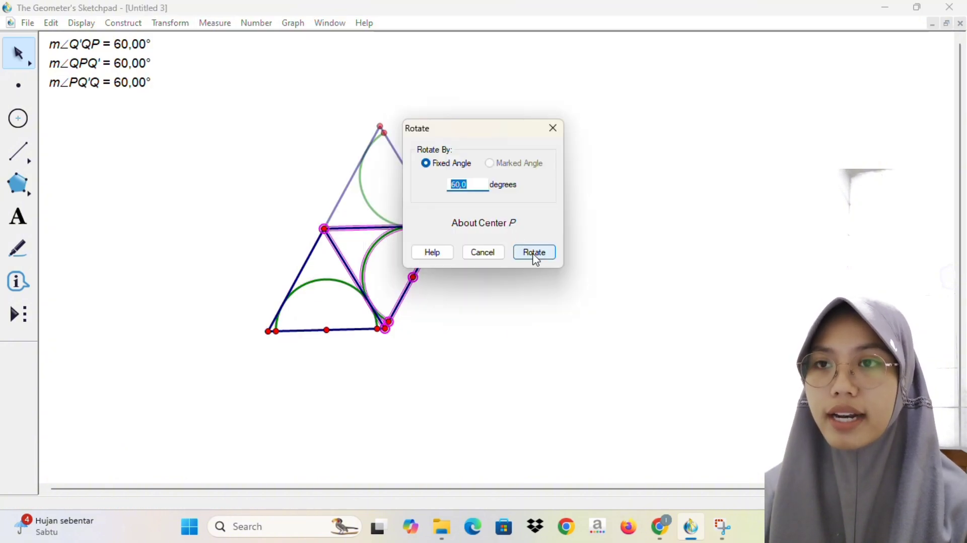
{"action": "left_click", "coordinate": [533, 253]}
{"action": "left_click", "coordinate": [170, 23]}
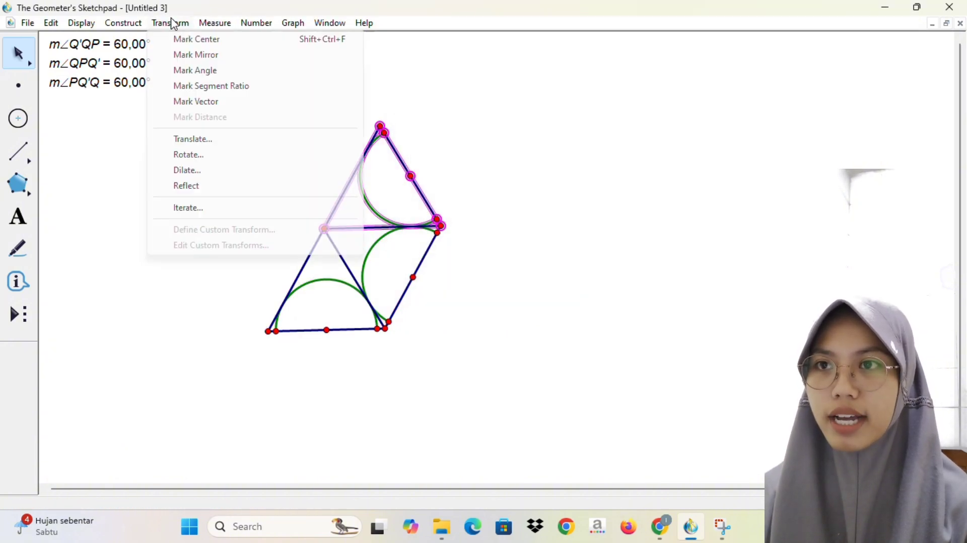
{"action": "left_click", "coordinate": [214, 160]}
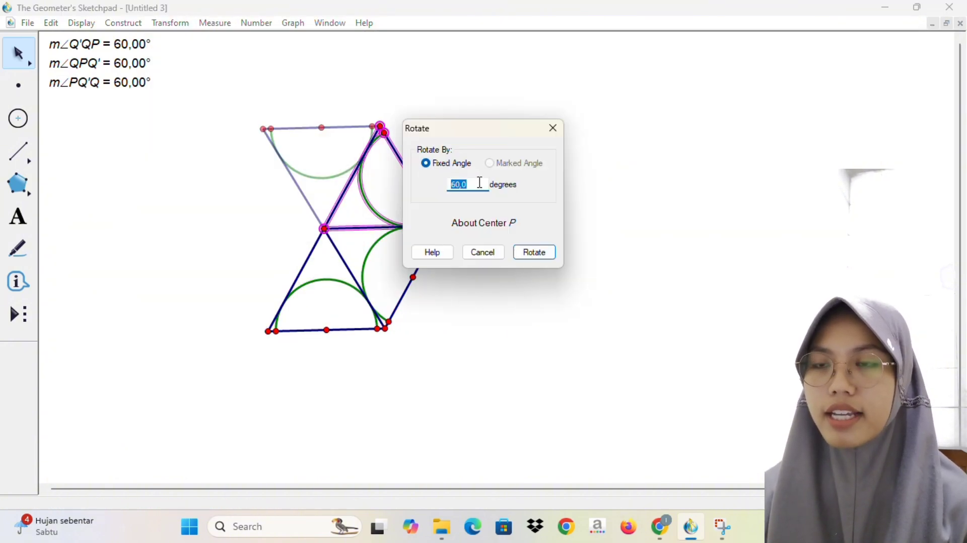
{"action": "left_click", "coordinate": [536, 254]}
{"action": "left_click", "coordinate": [171, 23]}
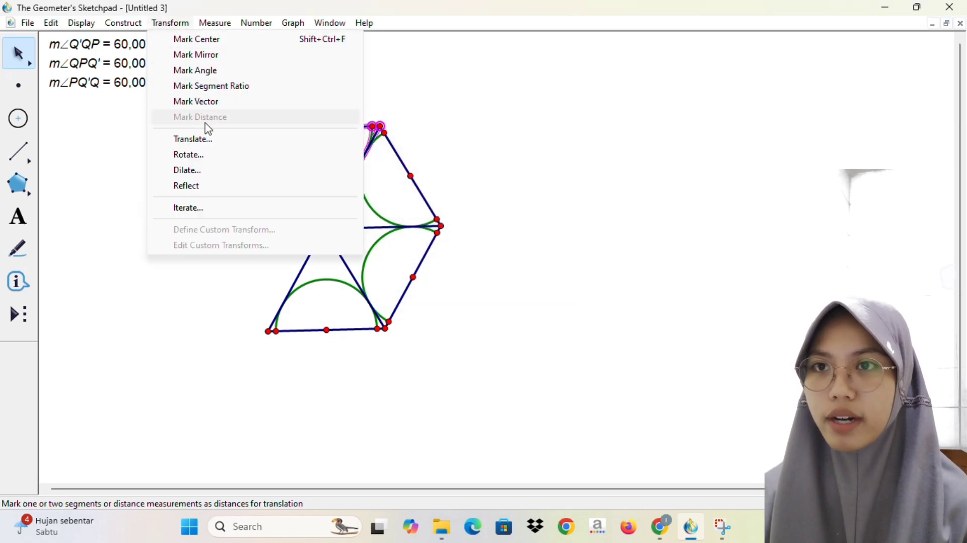
{"action": "left_click", "coordinate": [212, 159]}
{"action": "left_click", "coordinate": [535, 252]}
{"action": "left_click", "coordinate": [170, 23]}
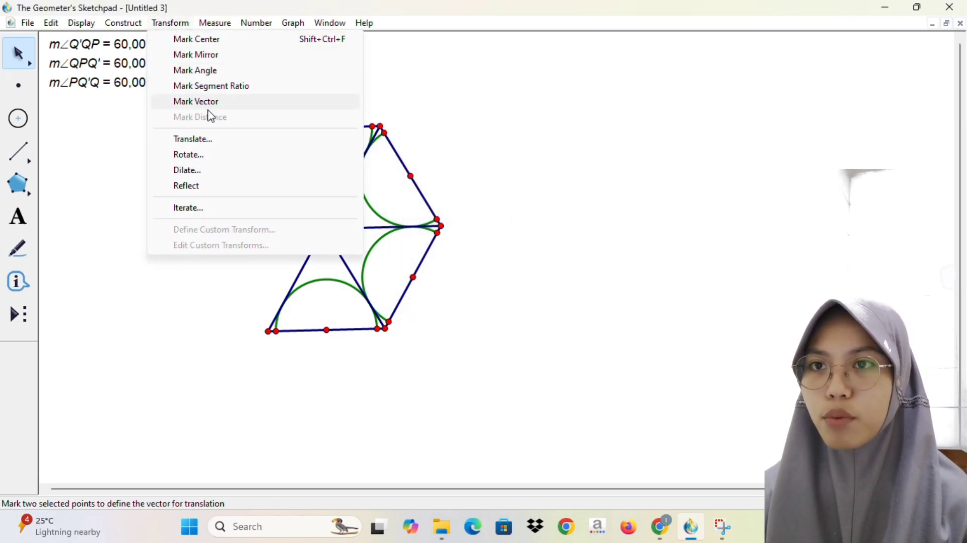
{"action": "left_click", "coordinate": [214, 156]}
{"action": "left_click", "coordinate": [524, 251]}
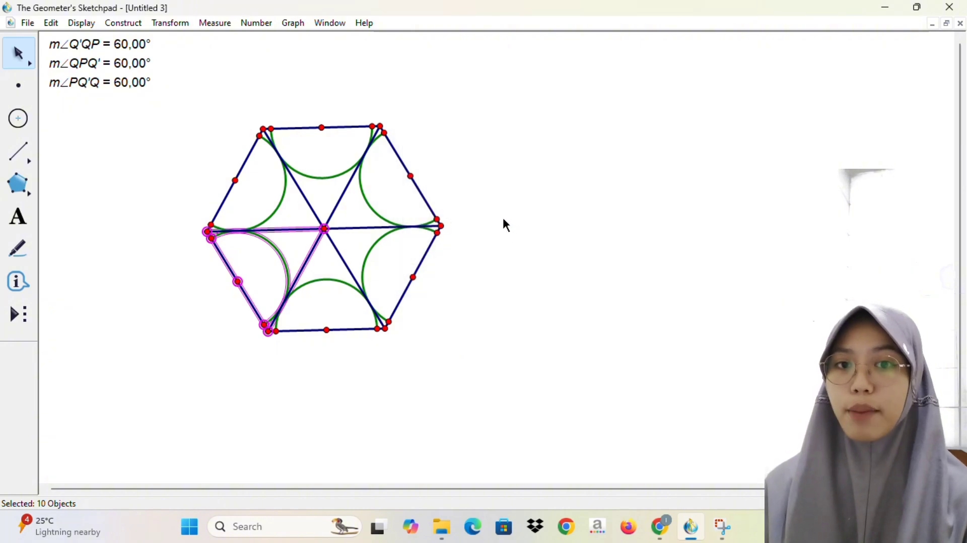
Step: Enlarge the hexagon by moving its right vertex outward, and draw a circle from its centre through an arc endpoint on the bottom side
{"action": "left_click", "coordinate": [401, 24]}
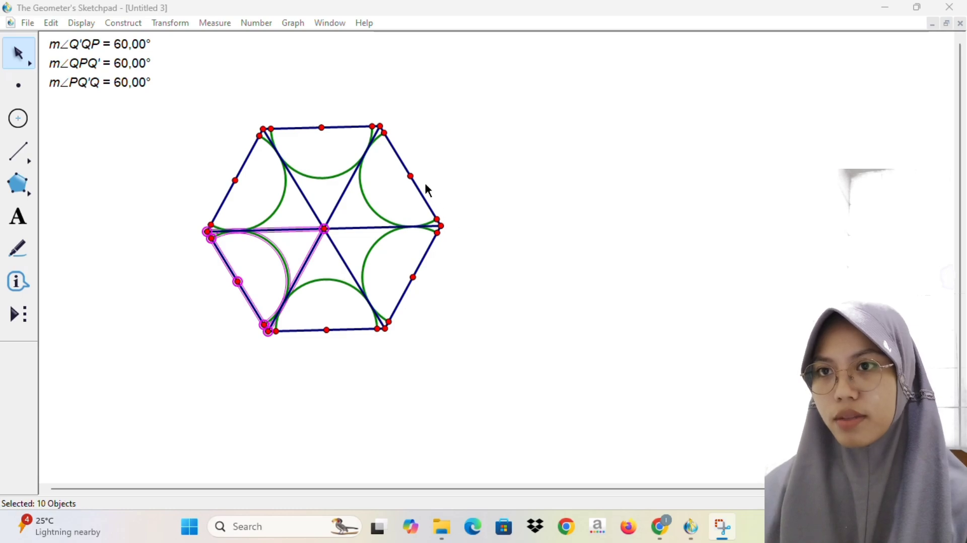
{"action": "left_click_drag", "start_coordinate": [445, 227], "coordinate": [484, 226]}
{"action": "left_click", "coordinate": [18, 118]}
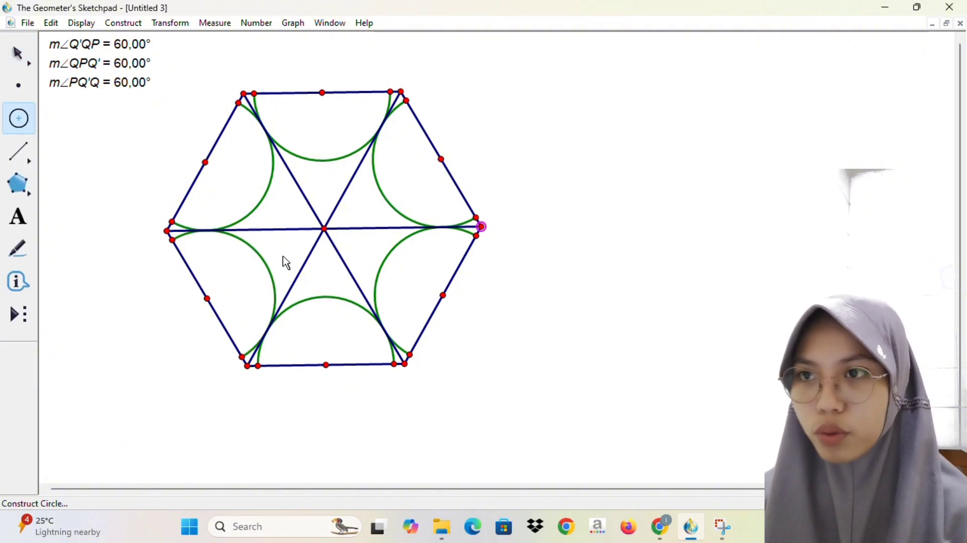
{"action": "left_click_drag", "start_coordinate": [325, 230], "coordinate": [393, 372]}
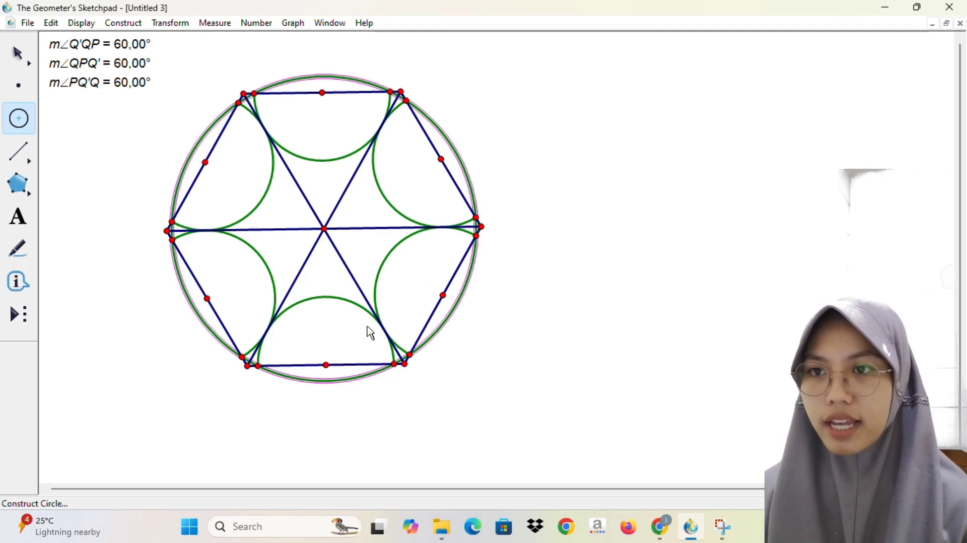
{"action": "left_click", "coordinate": [547, 189]}
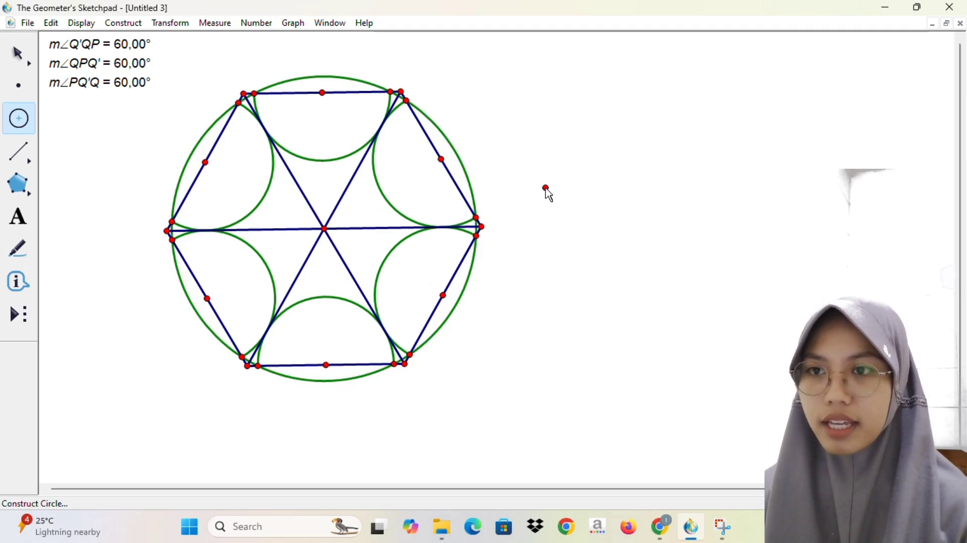
Step: Undo the stray point and the circle, and redraw the circle from the hexagon's centre through the right arc endpoint on the bottom side
{"action": "key", "text": "ctrl+z"}
{"action": "key", "text": "ctrl+z"}
{"action": "left_click_drag", "start_coordinate": [325, 230], "coordinate": [396, 364]}
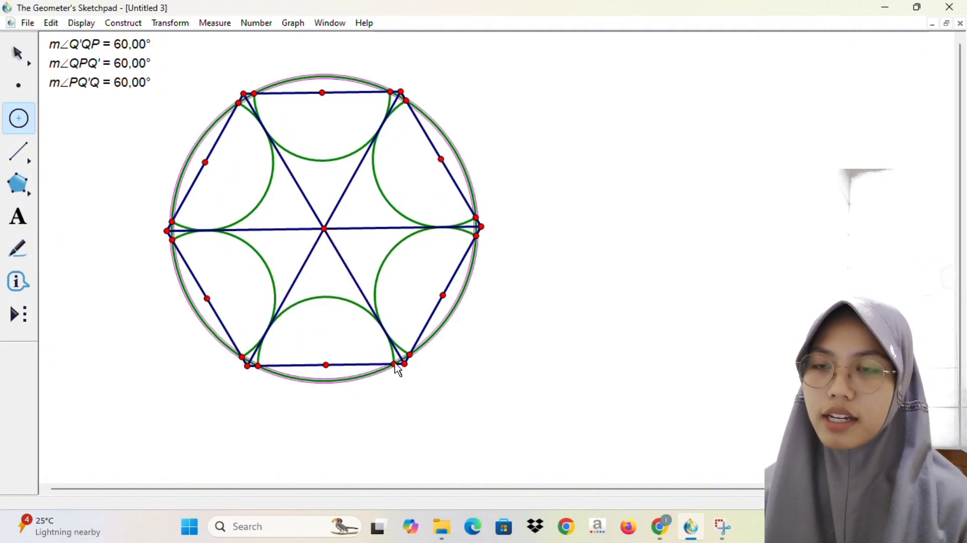
Step: Hide the hexagon's centre, six spokes, six outer sides and six corner vertices, leaving the outer circle and the arcs shown
{"action": "left_click", "coordinate": [24, 55]}
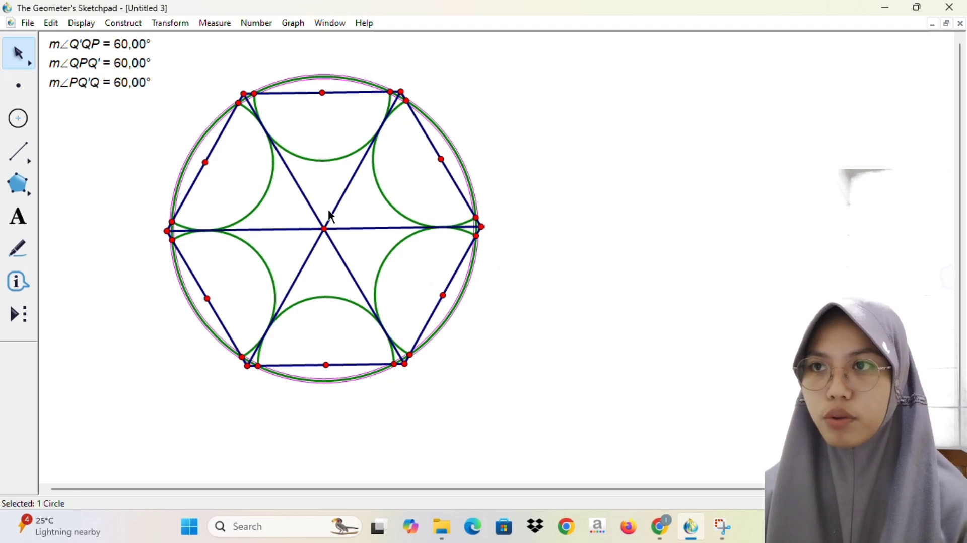
{"action": "left_click", "coordinate": [342, 202], "text": "shift"}
{"action": "left_click", "coordinate": [360, 228], "text": "shift"}
{"action": "left_click", "coordinate": [349, 269], "text": "shift"}
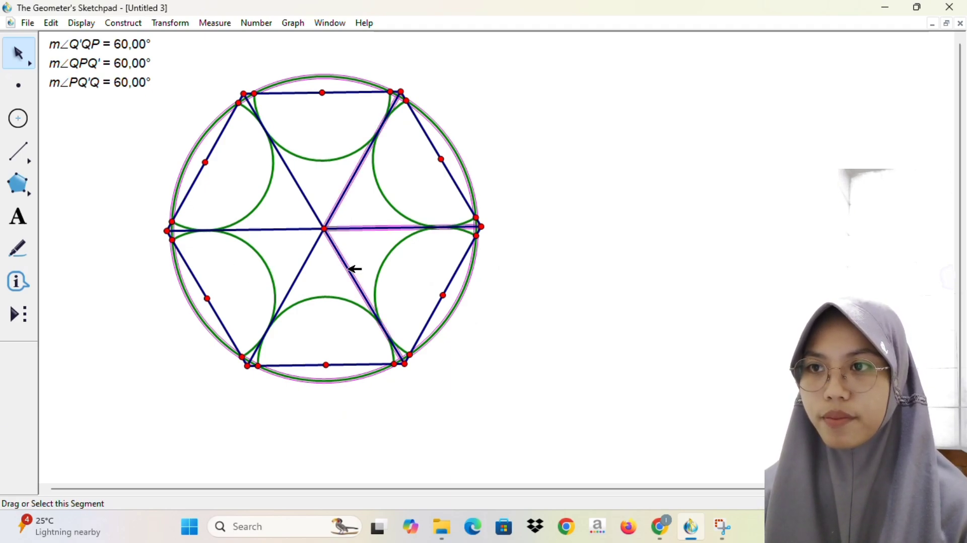
{"action": "left_click", "coordinate": [305, 271], "text": "shift"}
{"action": "left_click", "coordinate": [272, 230], "text": "shift"}
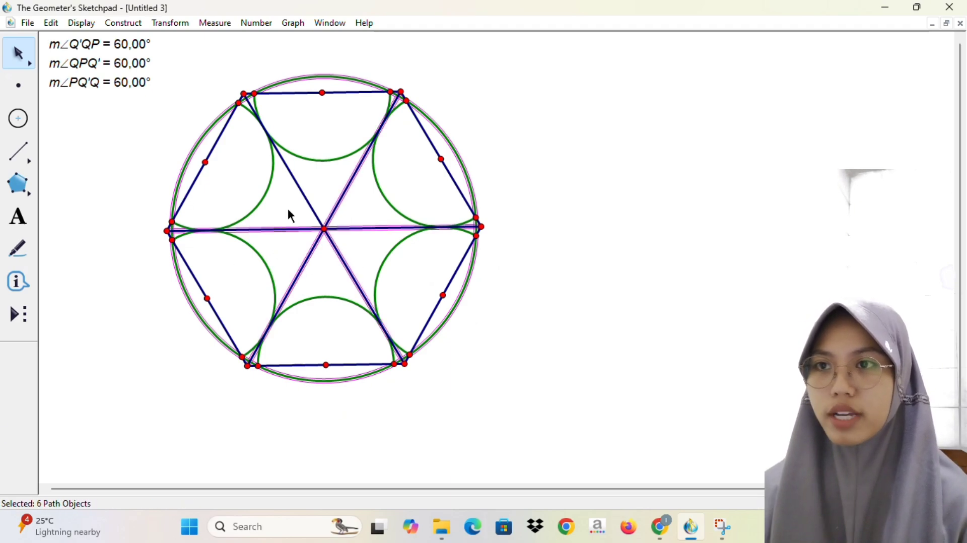
{"action": "left_click", "coordinate": [308, 190], "text": "shift"}
{"action": "left_click", "coordinate": [325, 229], "text": "shift"}
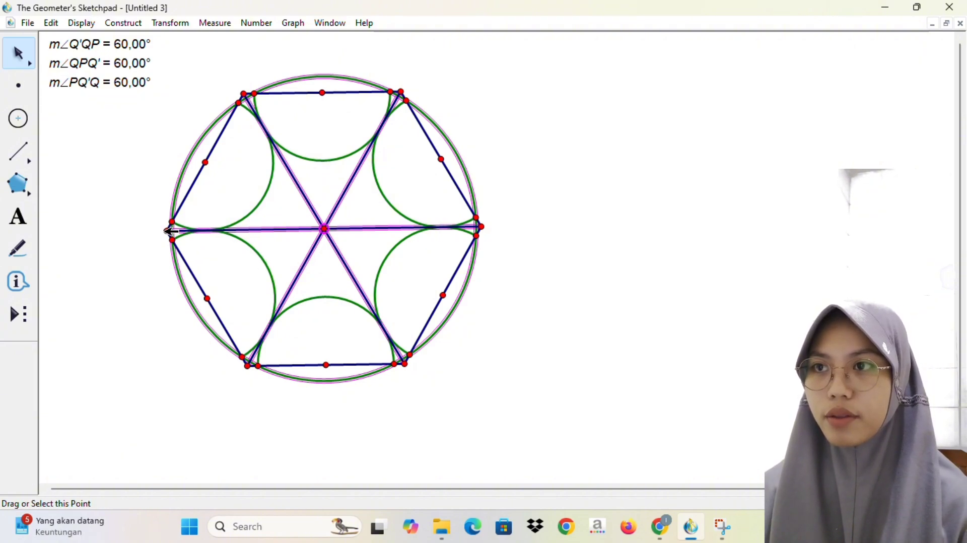
{"action": "left_click", "coordinate": [170, 231], "text": "shift"}
{"action": "left_click", "coordinate": [196, 197], "text": "shift"}
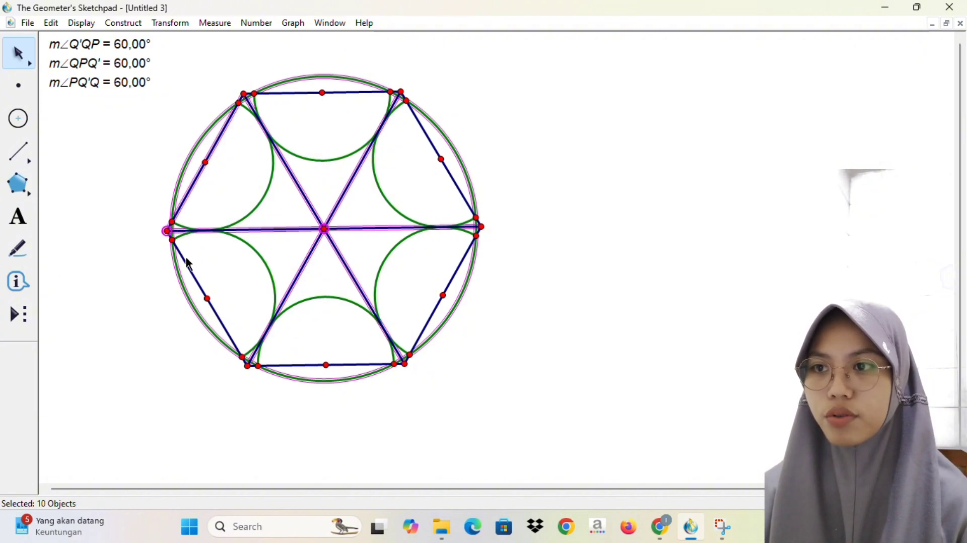
{"action": "left_click", "coordinate": [188, 263], "text": "shift"}
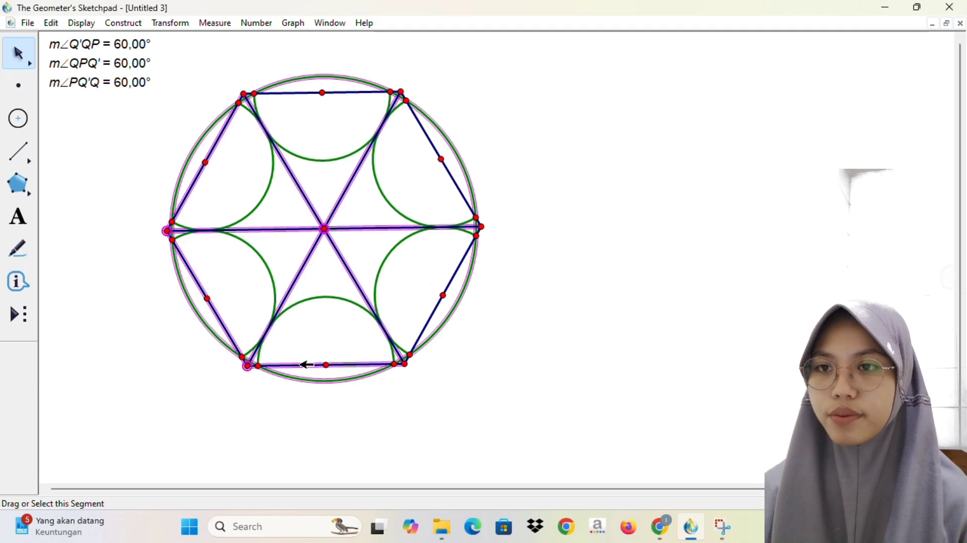
{"action": "left_click", "coordinate": [300, 365]}
{"action": "left_click", "coordinate": [406, 364]}
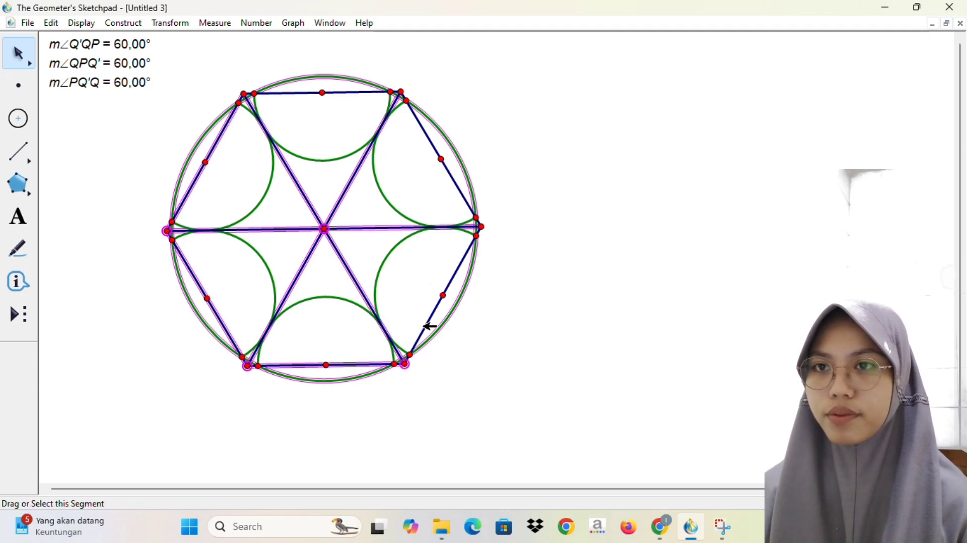
{"action": "left_click", "coordinate": [426, 326], "text": "shift"}
{"action": "left_click", "coordinate": [482, 226]}
{"action": "left_click", "coordinate": [460, 192]}
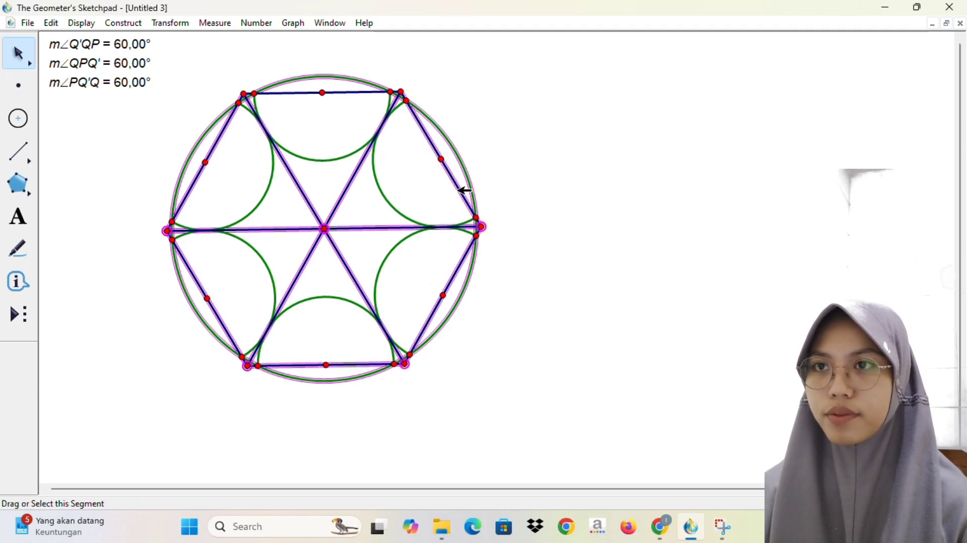
{"action": "left_click", "coordinate": [402, 91]}
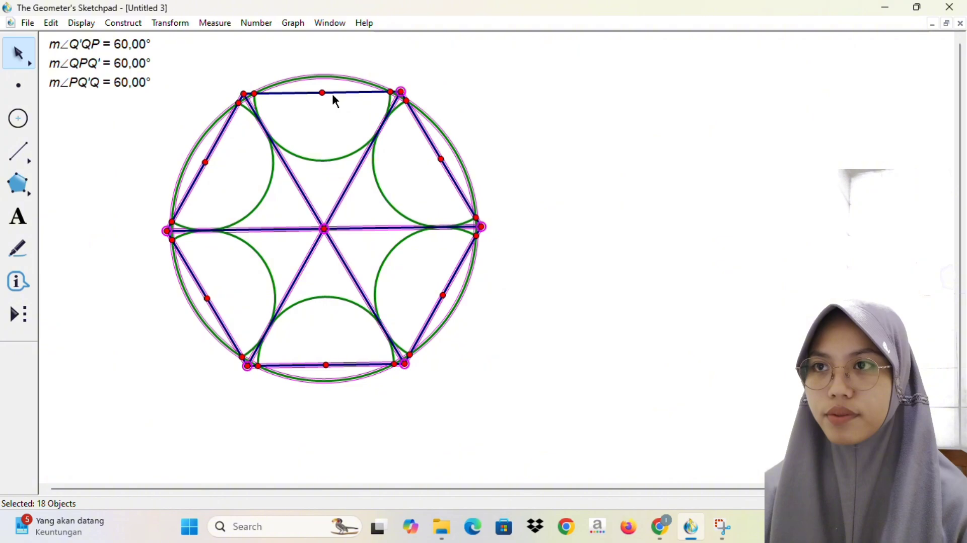
{"action": "left_click", "coordinate": [244, 93]}
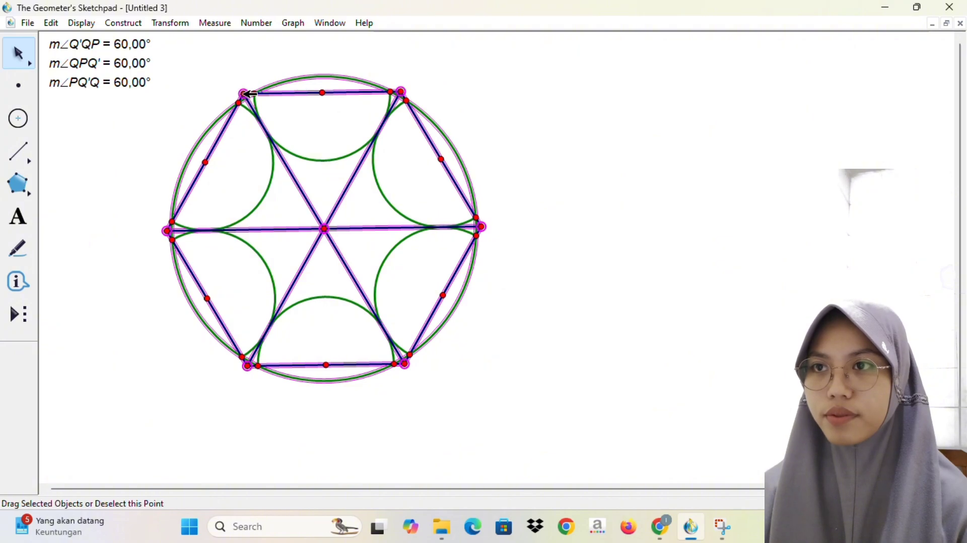
{"action": "key", "text": "ctrl+h"}
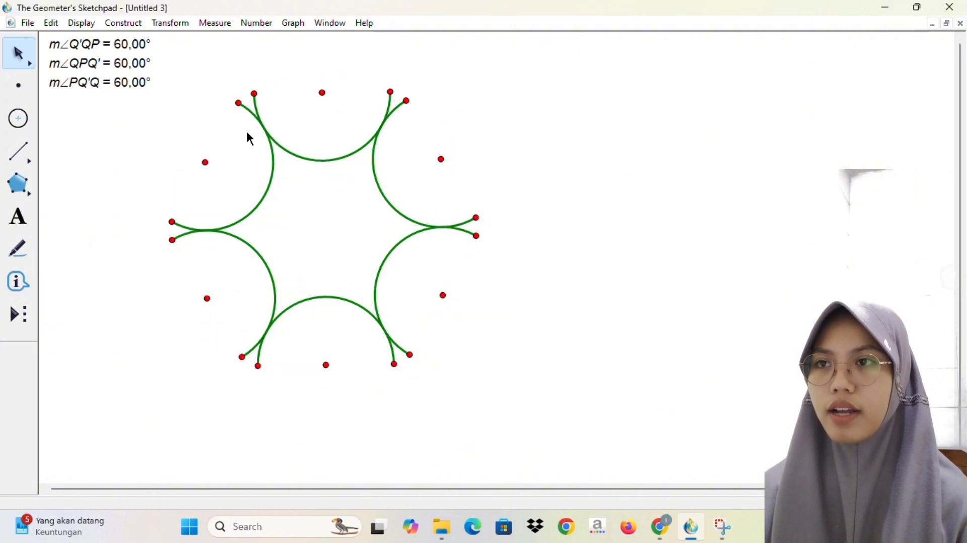
{"action": "key", "text": "ctrl+z"}
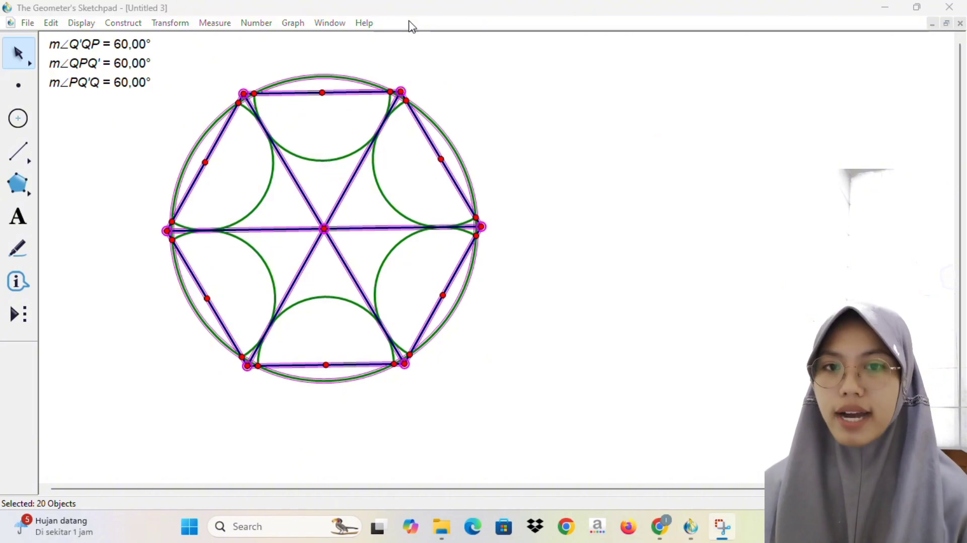
{"action": "left_click", "coordinate": [445, 134], "text": "shift"}
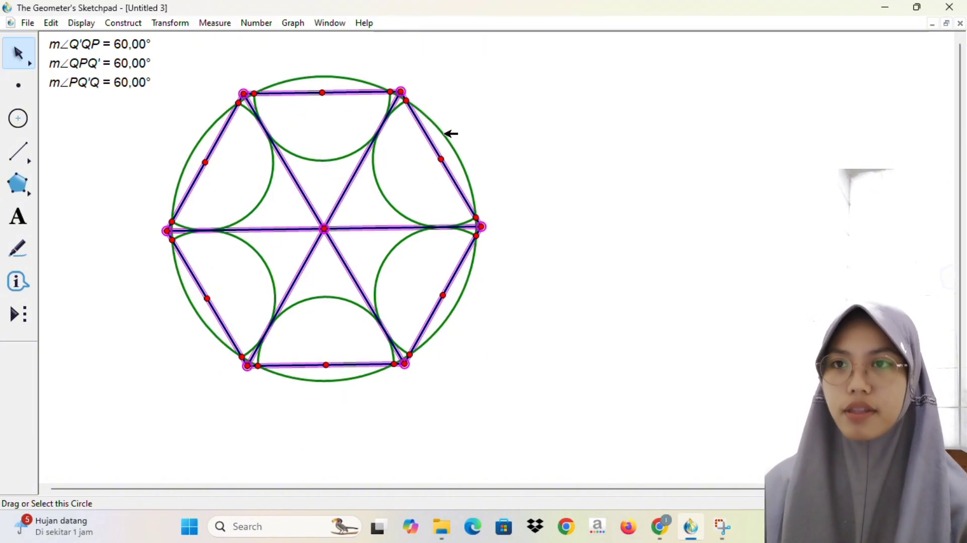
{"action": "key", "text": "ctrl+h"}
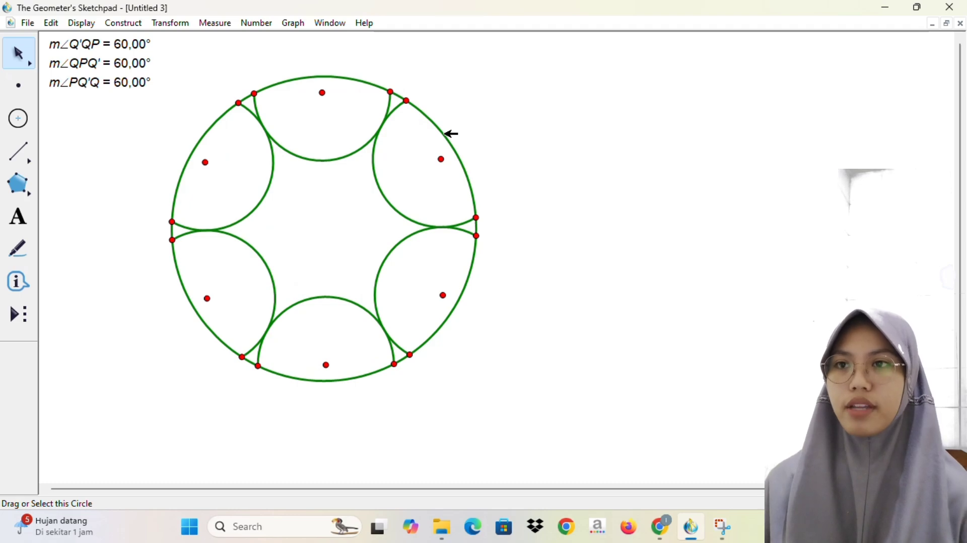
Step: Draw straight segments joining the two endpoints of each arc around the circle, except the top arc
{"action": "left_click", "coordinate": [17, 160]}
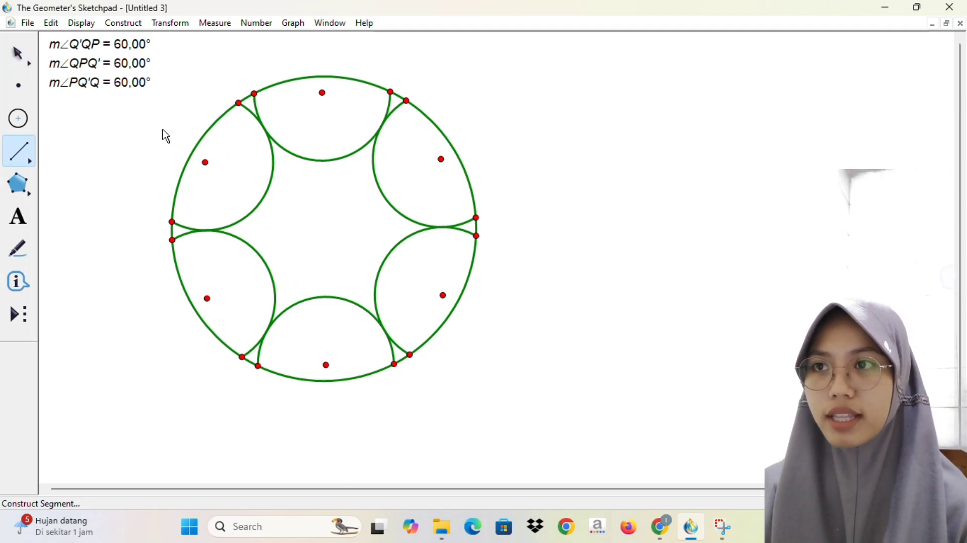
{"action": "mouse_move", "coordinate": [239, 102]}
{"action": "left_mouse_down"}
{"action": "mouse_move", "coordinate": [166, 221]}
{"action": "mouse_move", "coordinate": [237, 355]}
{"action": "mouse_move", "coordinate": [352, 371]}
{"action": "mouse_move", "coordinate": [395, 366]}
{"action": "mouse_move", "coordinate": [431, 322]}
{"action": "left_mouse_up"}
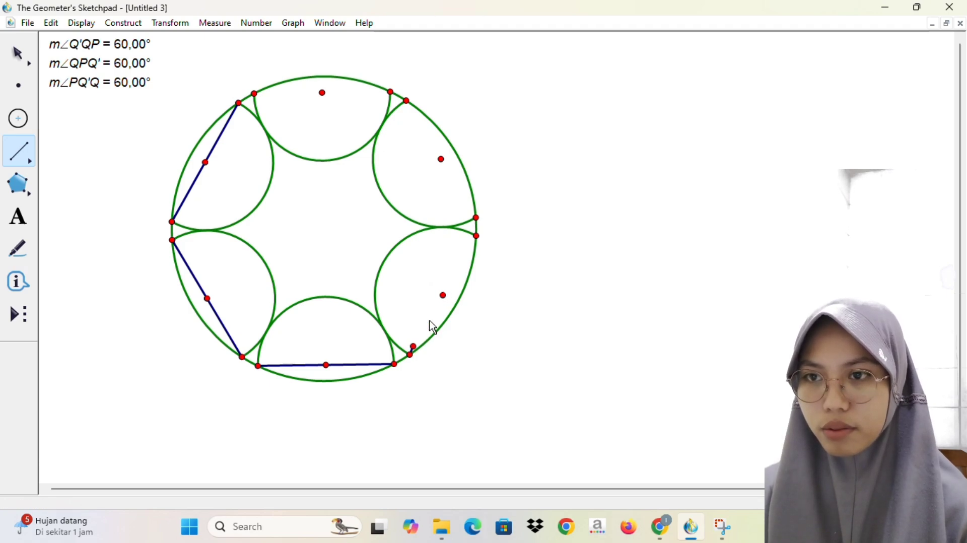
{"action": "left_click_drag", "start_coordinate": [410, 355], "coordinate": [404, 95]}
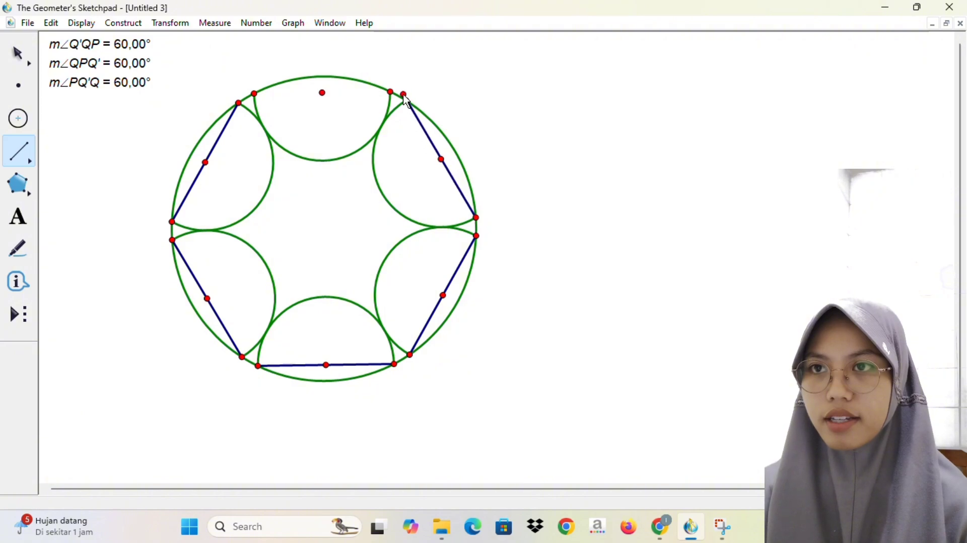
{"action": "key", "text": "ctrl+z"}
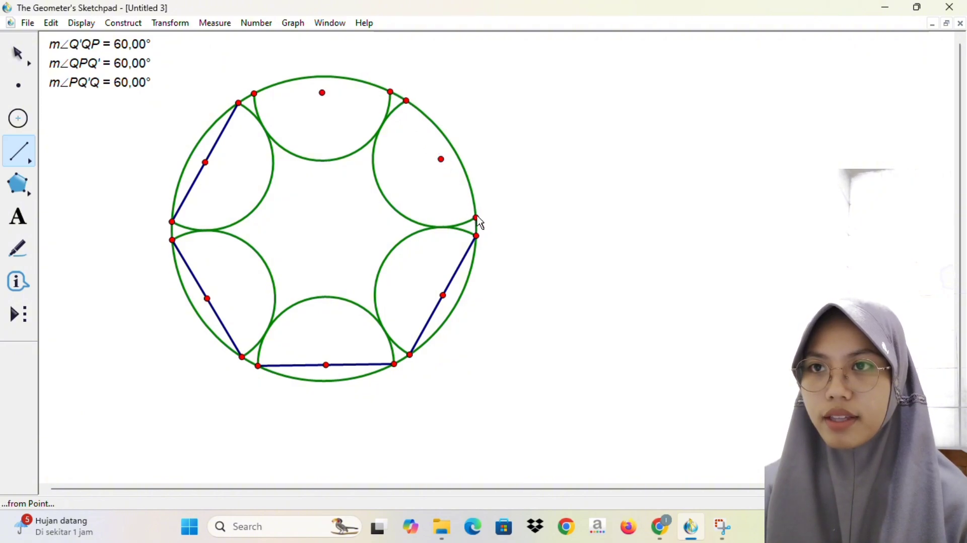
{"action": "left_click_drag", "start_coordinate": [477, 220], "coordinate": [254, 93]}
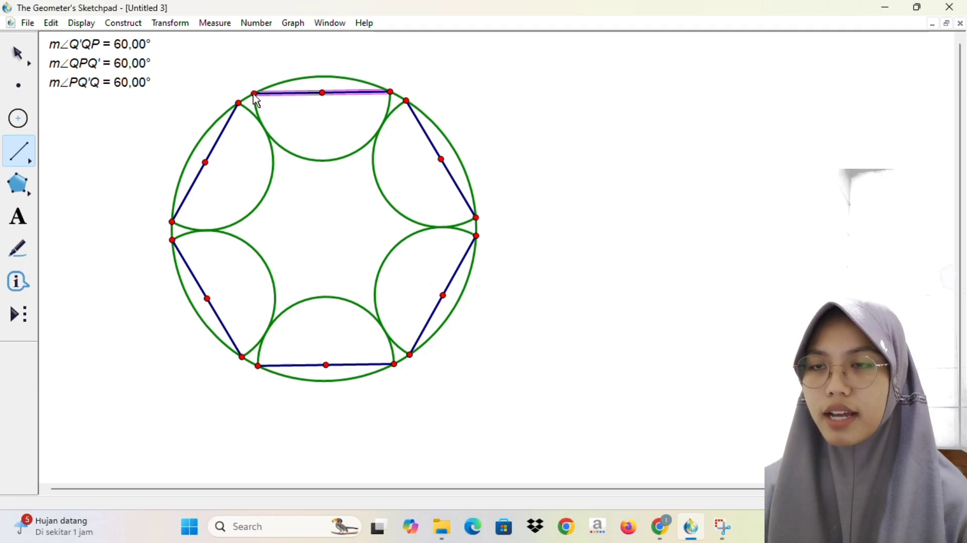
{"action": "left_click_drag", "start_coordinate": [215, 123], "coordinate": [212, 125]}
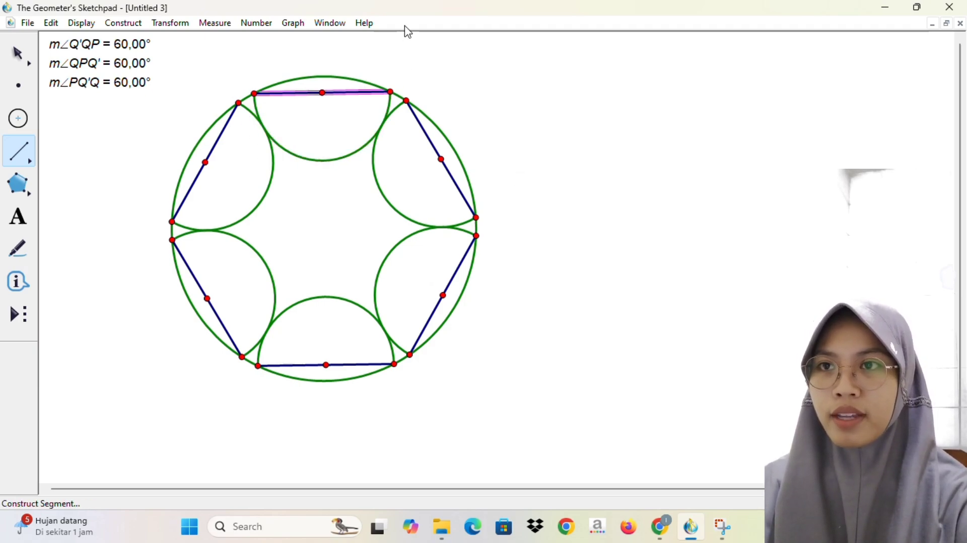
{"action": "left_click", "coordinate": [438, 100]}
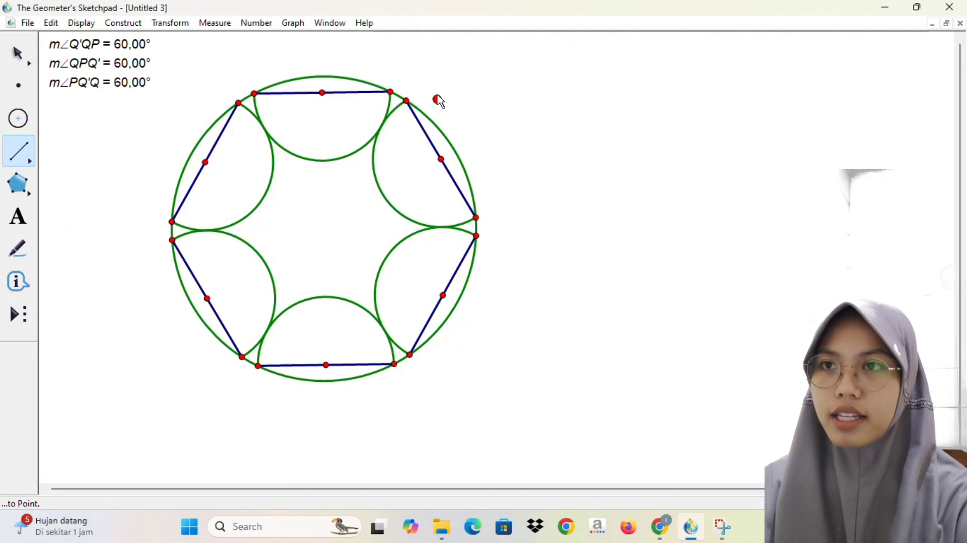
{"action": "key", "text": "ctrl+z"}
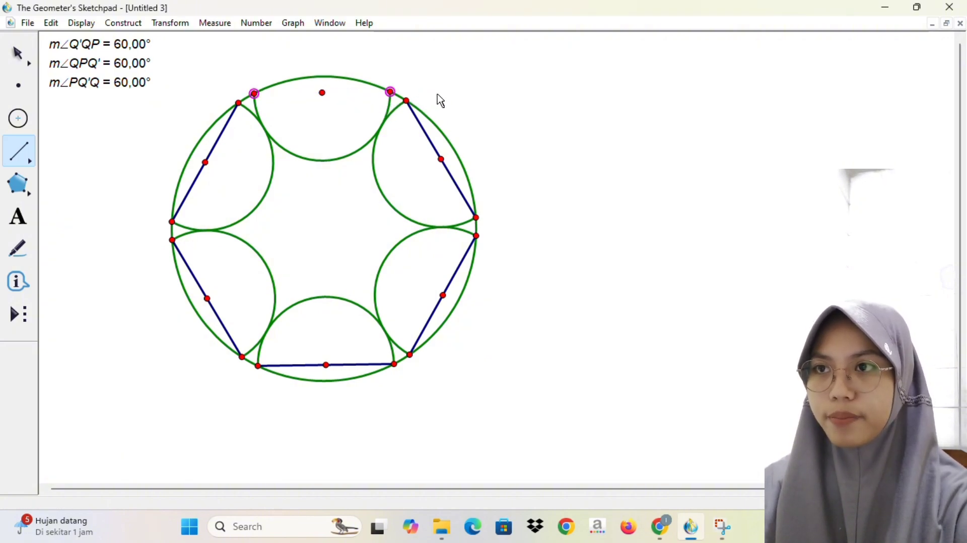
Step: Hide the six midpoints between the arc endpoints around the figure
{"action": "left_click", "coordinate": [18, 59]}
{"action": "left_click", "coordinate": [206, 162], "text": "shift"}
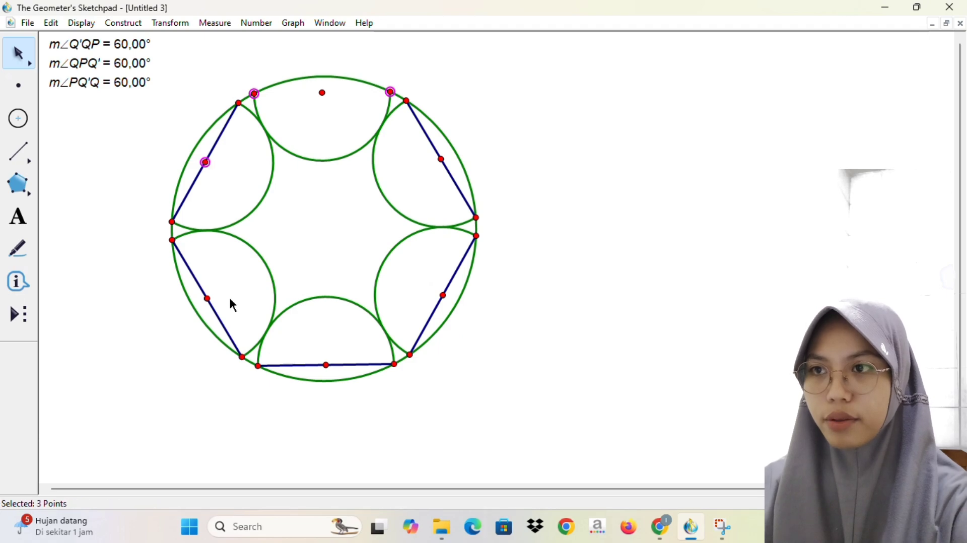
{"action": "left_click", "coordinate": [212, 298]}
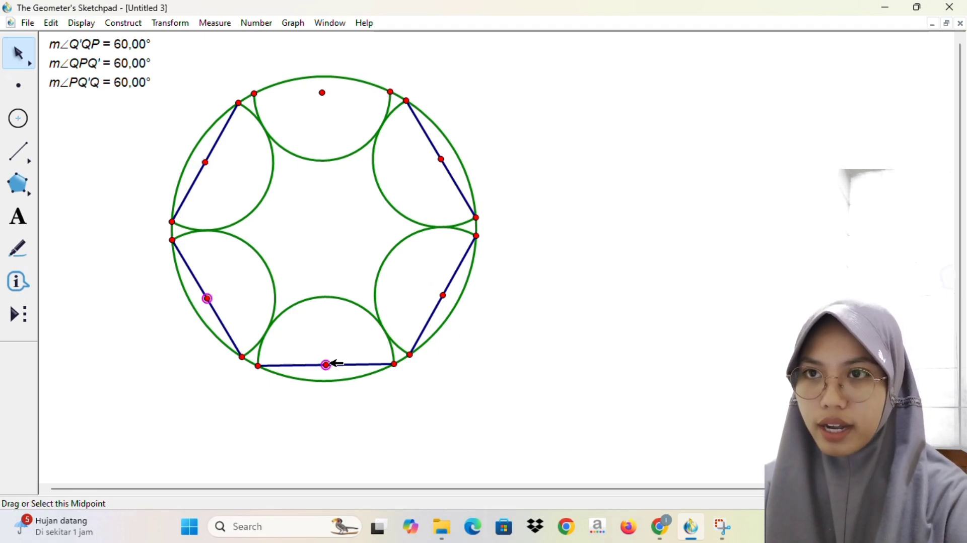
{"action": "left_click", "coordinate": [444, 296]}
{"action": "left_click", "coordinate": [443, 159], "text": "shift"}
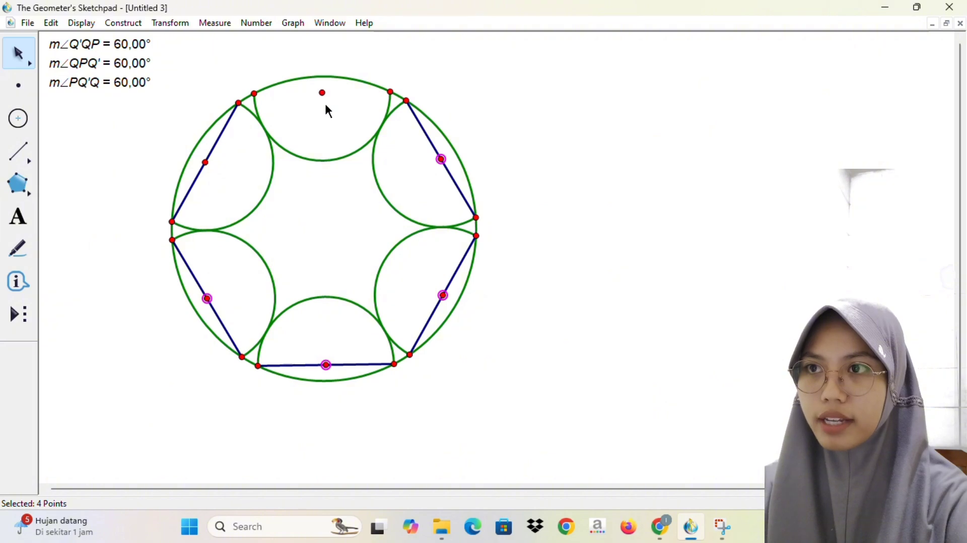
{"action": "left_click", "coordinate": [323, 93]}
{"action": "left_click", "coordinate": [206, 163]}
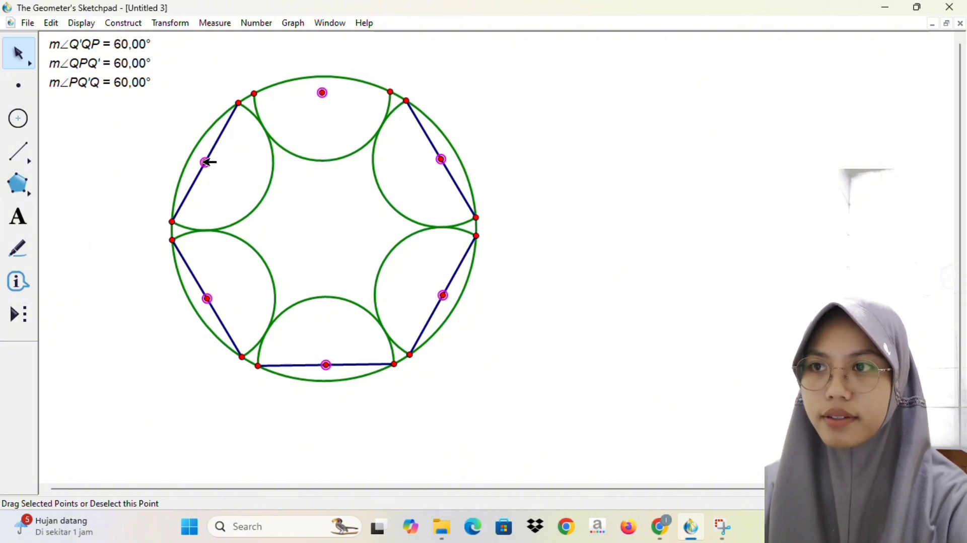
{"action": "key", "text": "Delete"}
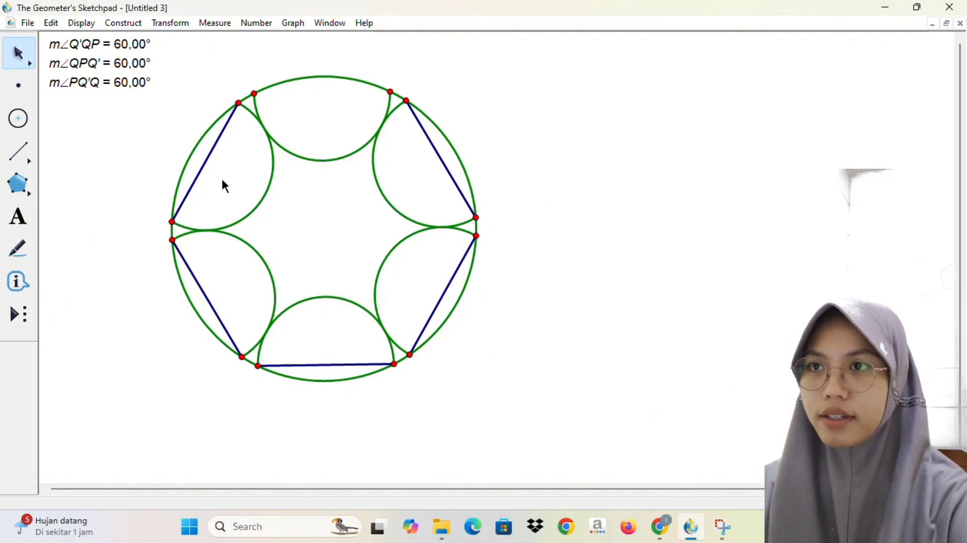
Step: Draw the straight segment joining the two endpoints of the top arc
{"action": "left_click", "coordinate": [19, 151]}
{"action": "left_click_drag", "start_coordinate": [255, 94], "coordinate": [261, 94]}
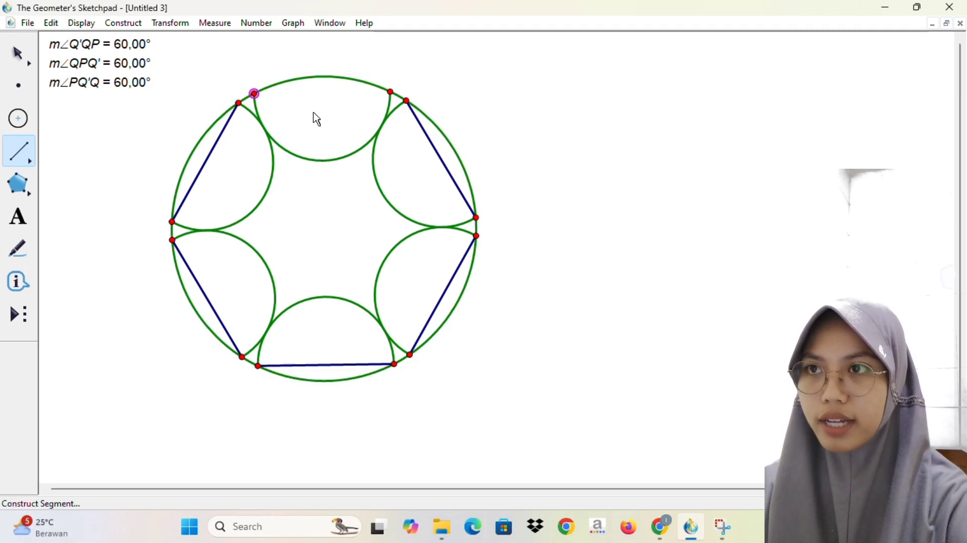
{"action": "left_click_drag", "start_coordinate": [255, 94], "coordinate": [391, 92]}
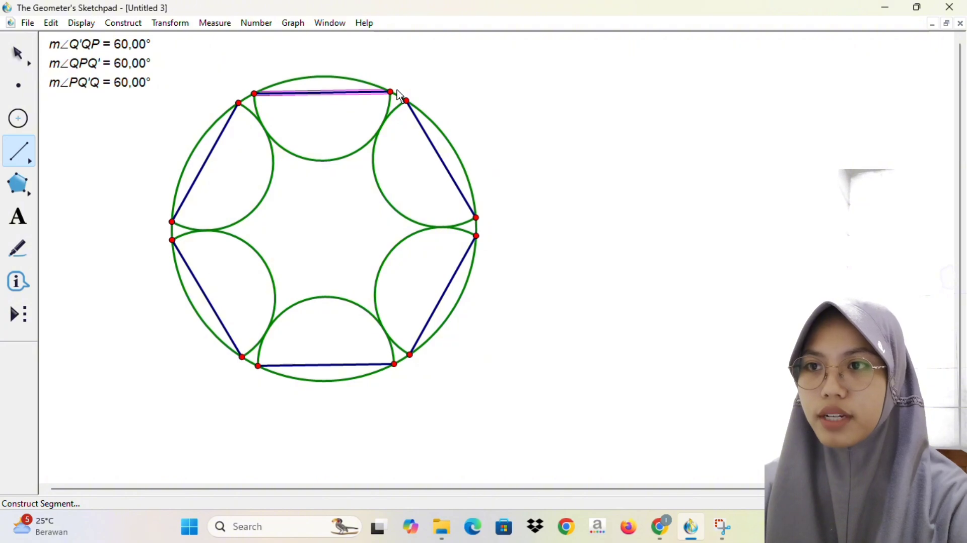
{"action": "left_click_drag", "start_coordinate": [265, 262], "coordinate": [269, 269]}
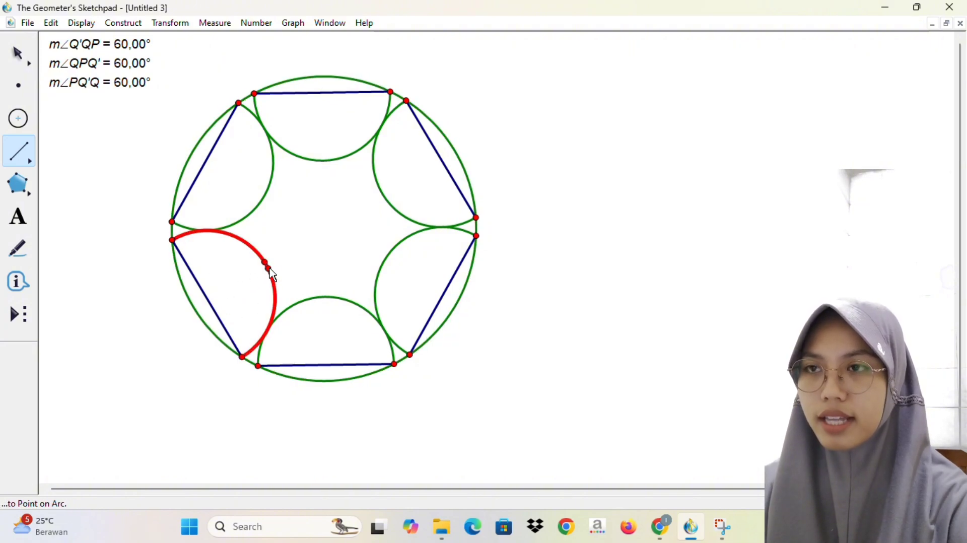
{"action": "key", "text": "ctrl+z"}
{"action": "left_click_drag", "start_coordinate": [255, 93], "coordinate": [392, 91]}
{"action": "key", "text": "Escape"}
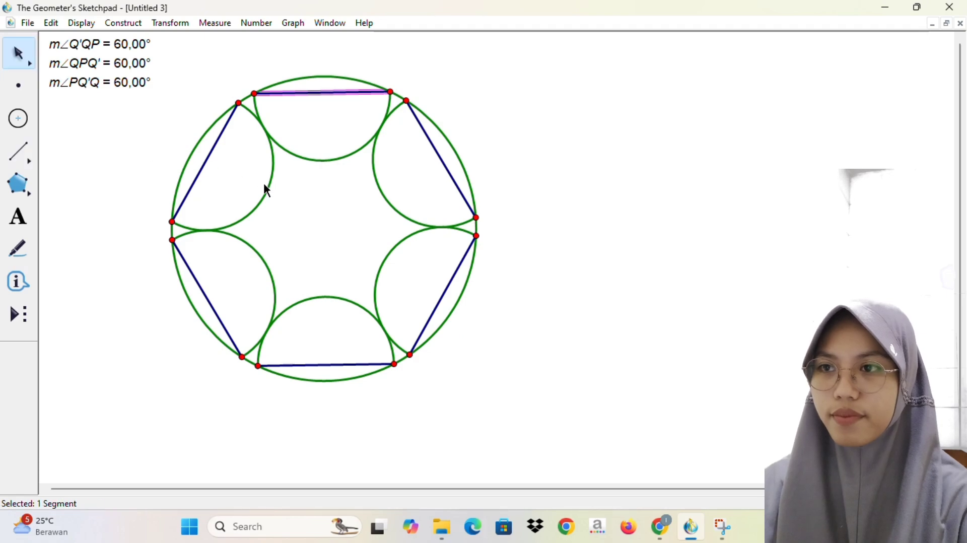
{"action": "left_click", "coordinate": [609, 212]}
{"action": "left_click", "coordinate": [268, 255]}
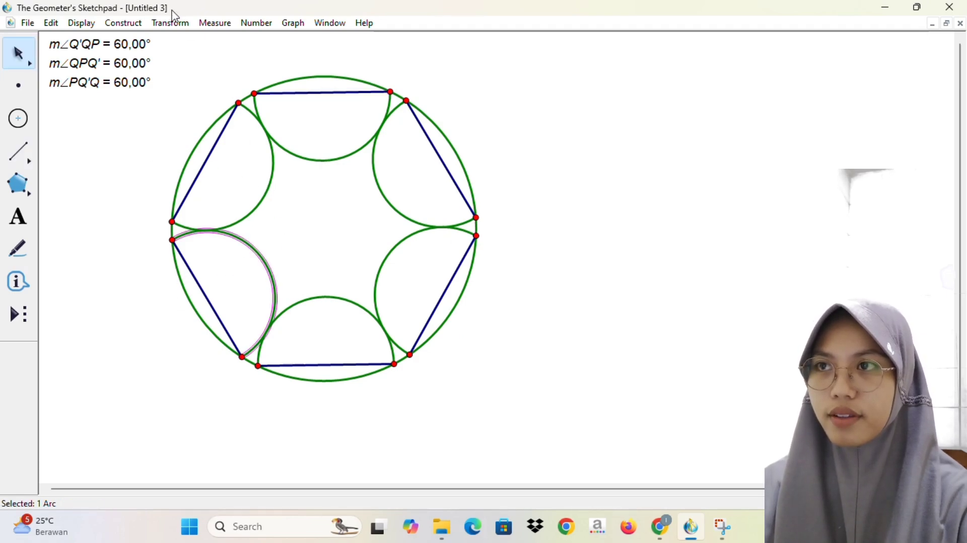
{"action": "left_click", "coordinate": [123, 23]}
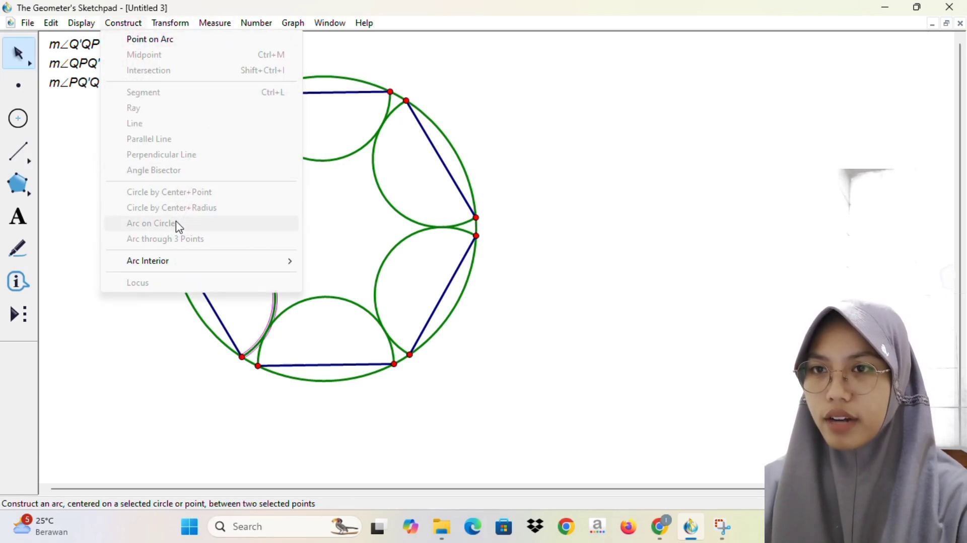
{"action": "left_click", "coordinate": [556, 261]}
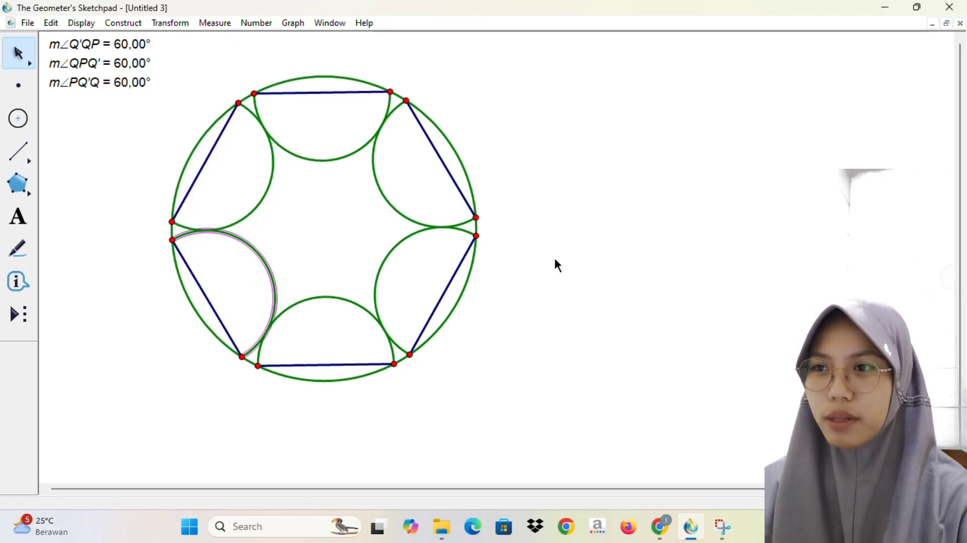
{"action": "left_click", "coordinate": [194, 277]}
{"action": "left_click", "coordinate": [133, 26]}
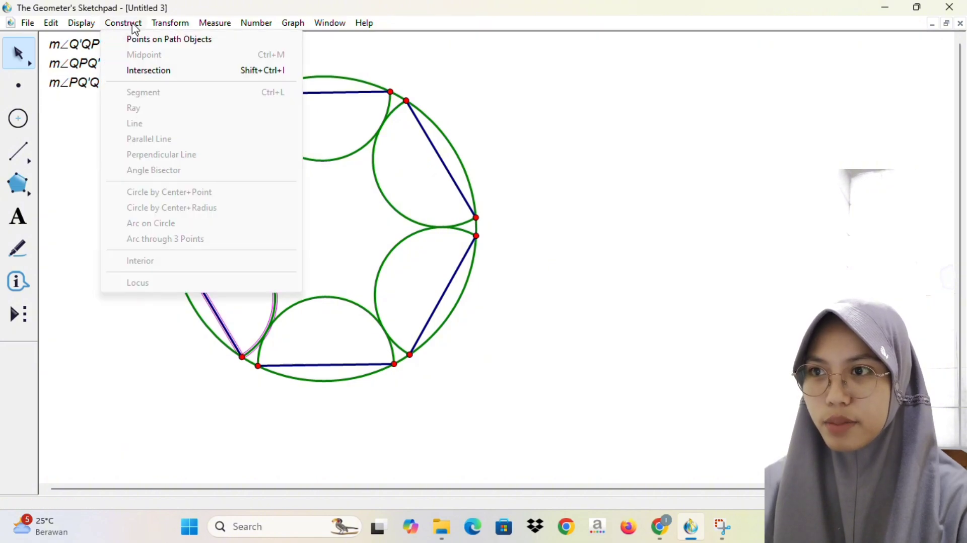
{"action": "left_click", "coordinate": [126, 362]}
{"action": "left_click", "coordinate": [126, 362]}
{"action": "left_click", "coordinate": [268, 259]}
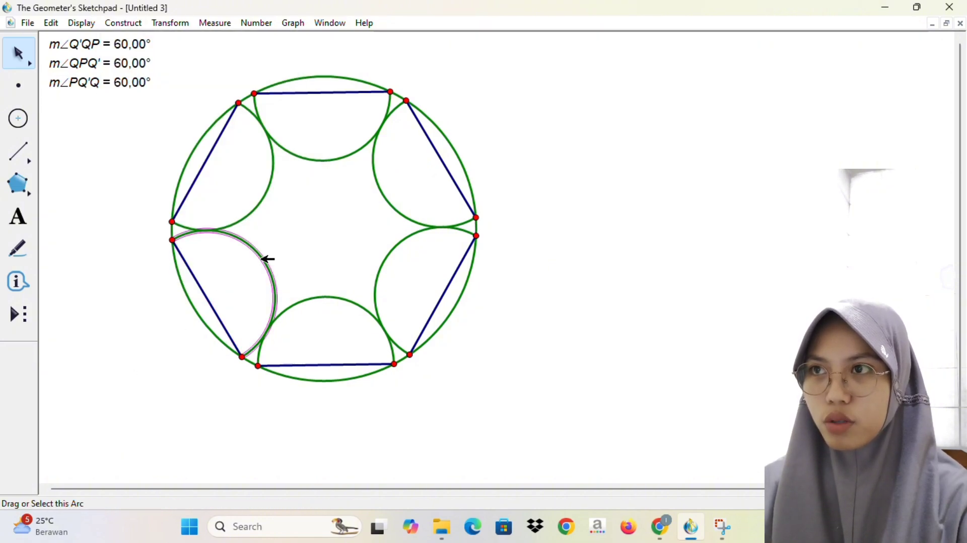
{"action": "left_click", "coordinate": [123, 23]}
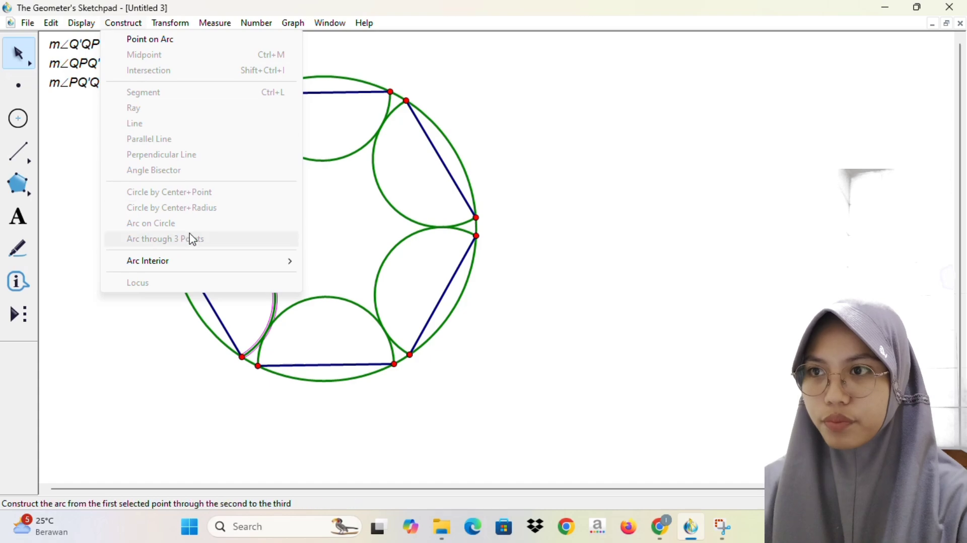
{"action": "left_click", "coordinate": [129, 403]}
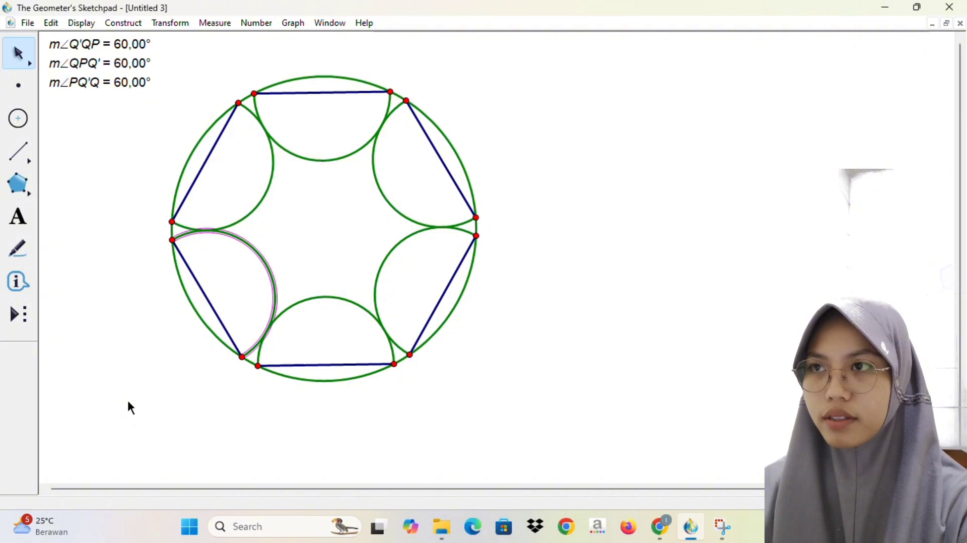
{"action": "left_click", "coordinate": [130, 407]}
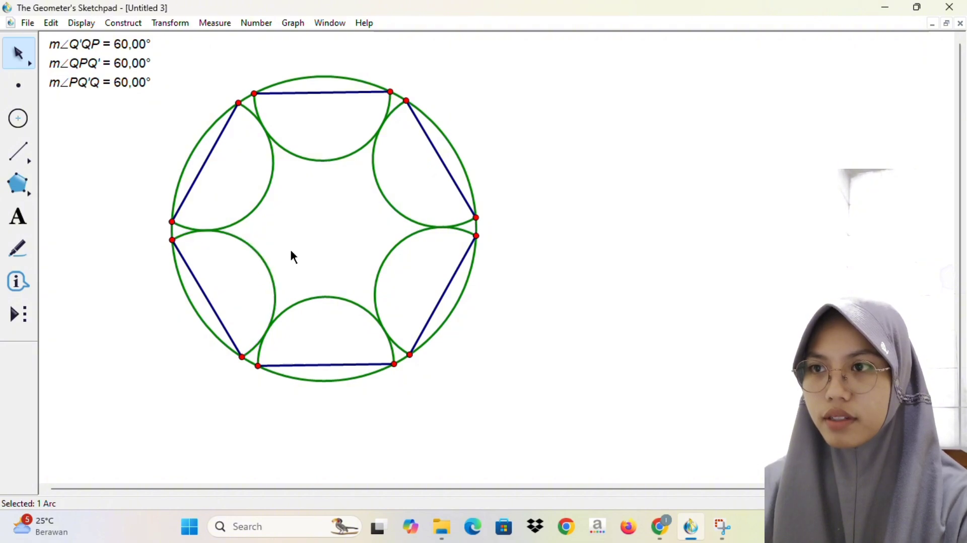
{"action": "key", "text": "super+shift+s"}
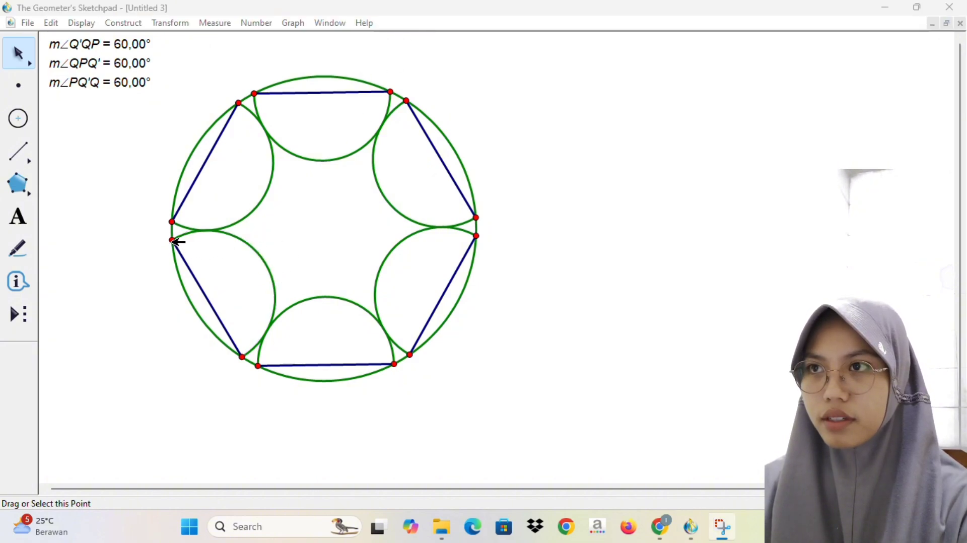
Step: Construct the arc sector interior of the lower-left semicircular arc to shade it
{"action": "left_click", "coordinate": [173, 240]}
{"action": "left_click", "coordinate": [237, 235]}
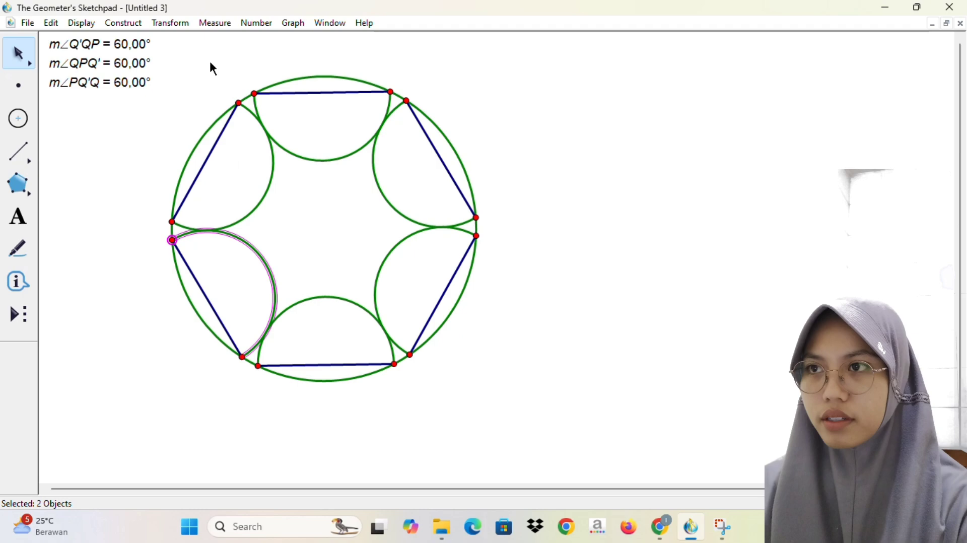
{"action": "left_click", "coordinate": [146, 23]}
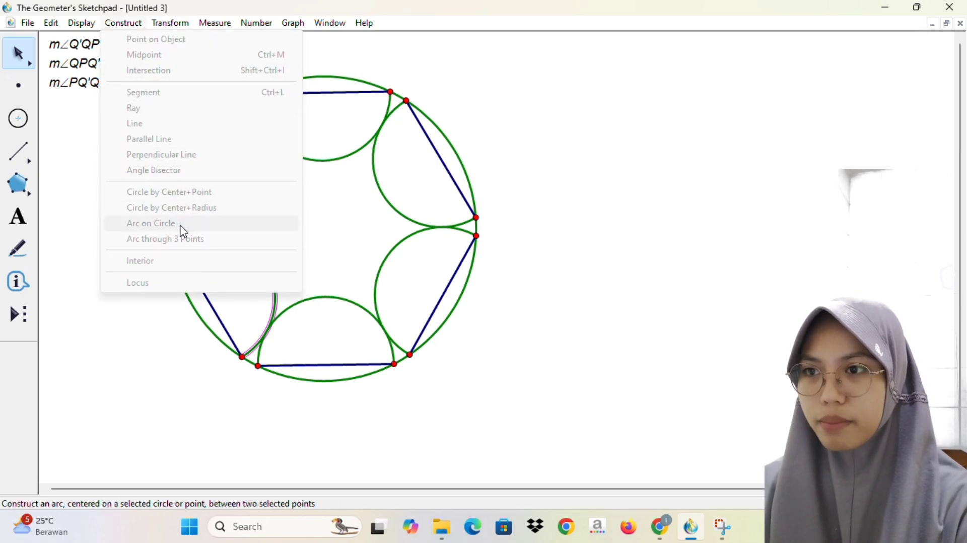
{"action": "left_click", "coordinate": [246, 363]}
{"action": "left_click", "coordinate": [243, 358]}
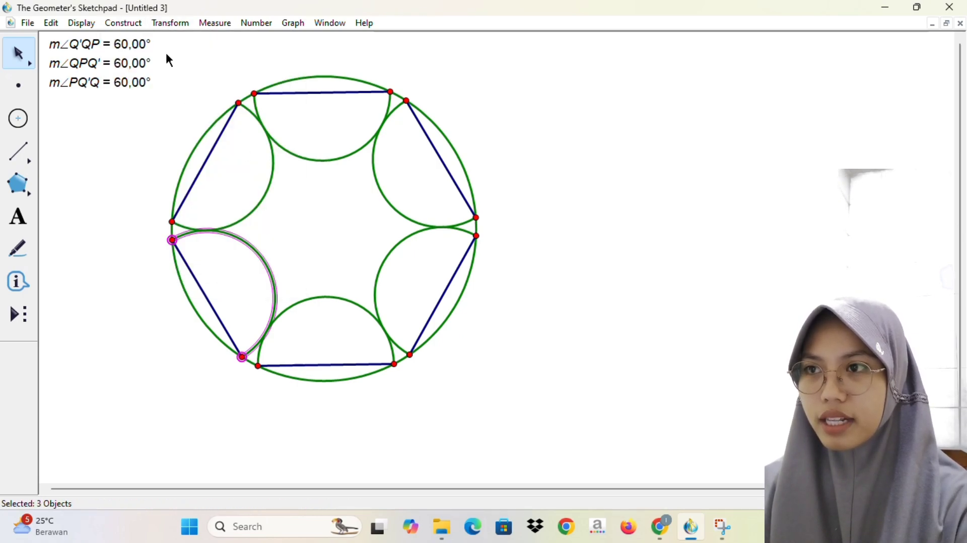
{"action": "left_click", "coordinate": [124, 23]}
{"action": "left_click", "coordinate": [157, 359]}
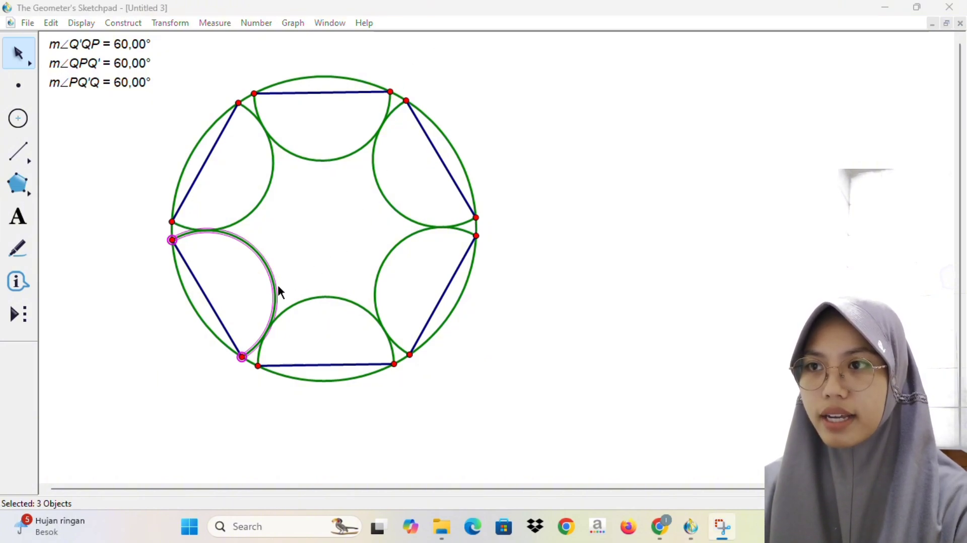
{"action": "left_click", "coordinate": [172, 240]}
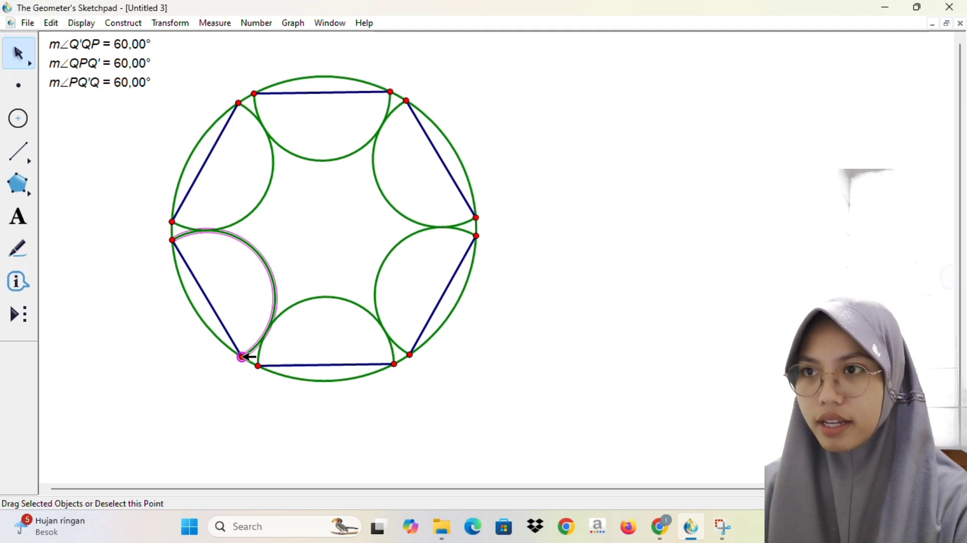
{"action": "left_click", "coordinate": [242, 358]}
{"action": "left_click", "coordinate": [123, 23]}
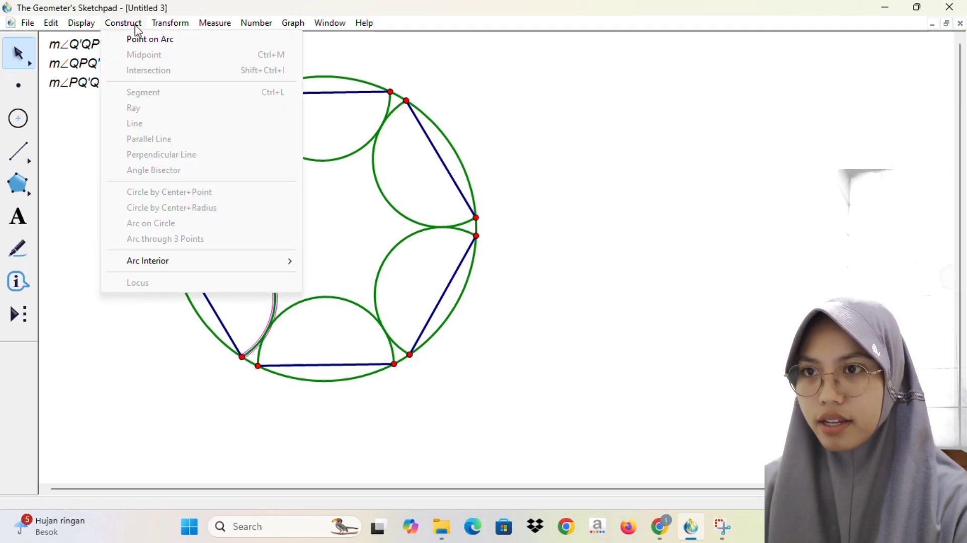
{"action": "mouse_move", "coordinate": [281, 265]}
{"action": "left_click", "coordinate": [348, 262]}
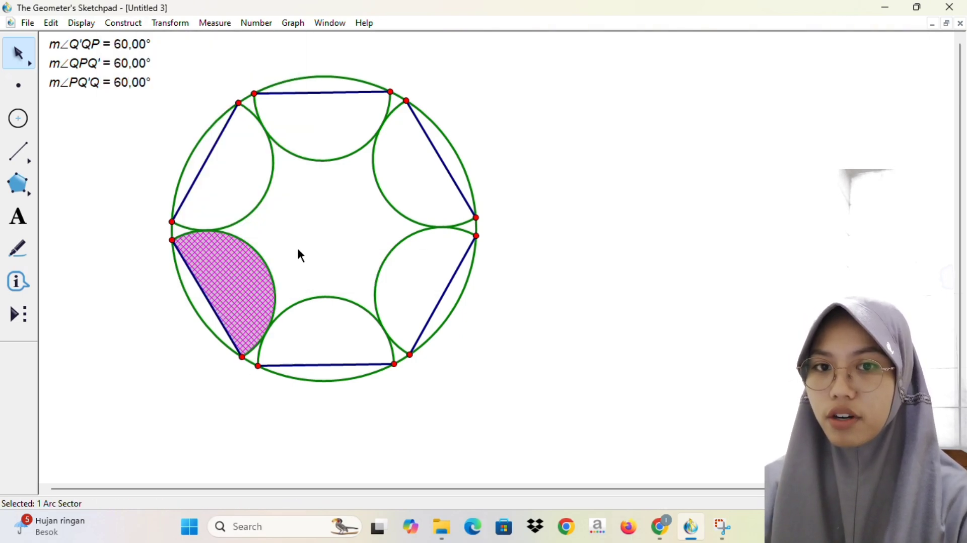
{"action": "left_click", "coordinate": [298, 255]}
Step: Construct the arc sector interiors of the upper-left and top semicircular arcs
{"action": "left_click", "coordinate": [263, 202]}
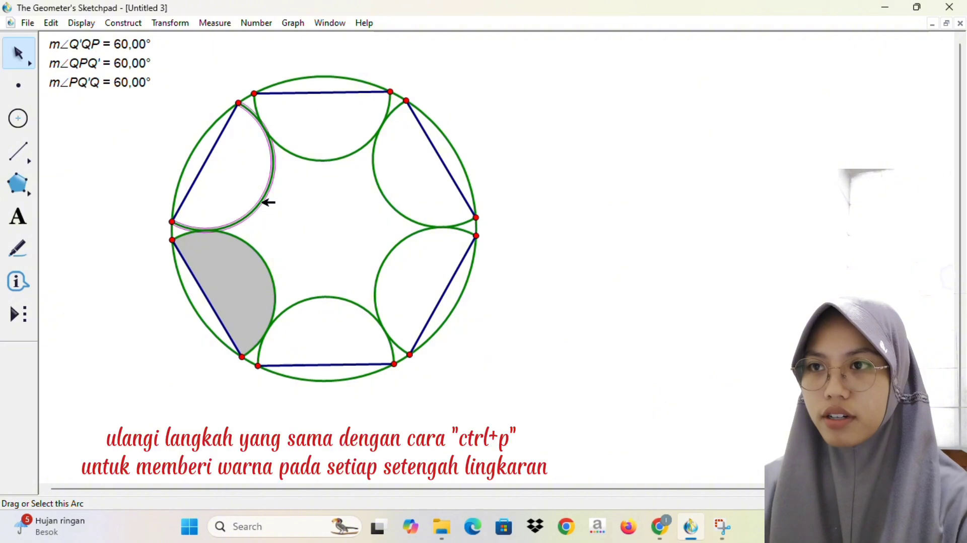
{"action": "key", "text": "ctrl+p"}
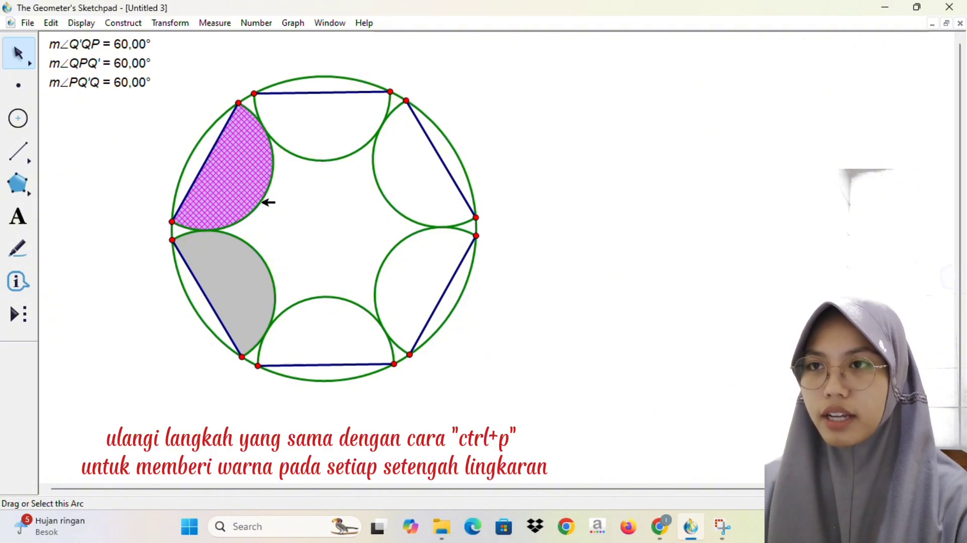
{"action": "left_click", "coordinate": [297, 171]}
{"action": "left_click", "coordinate": [320, 161]}
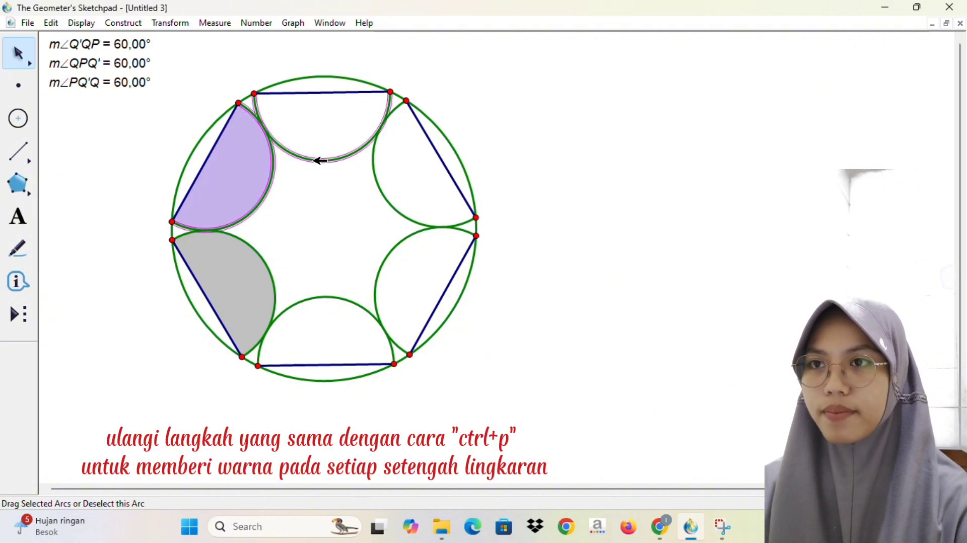
{"action": "key", "text": "ctrl+p"}
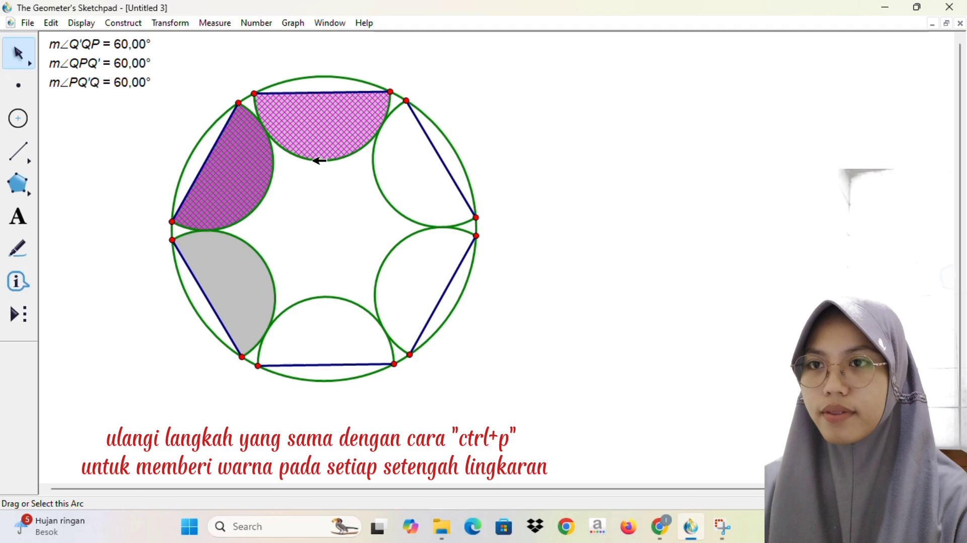
{"action": "left_click", "coordinate": [334, 135]}
Step: Construct the arc sector interiors of the upper-right and lower-right semicircular arcs
{"action": "left_click", "coordinate": [389, 204]}
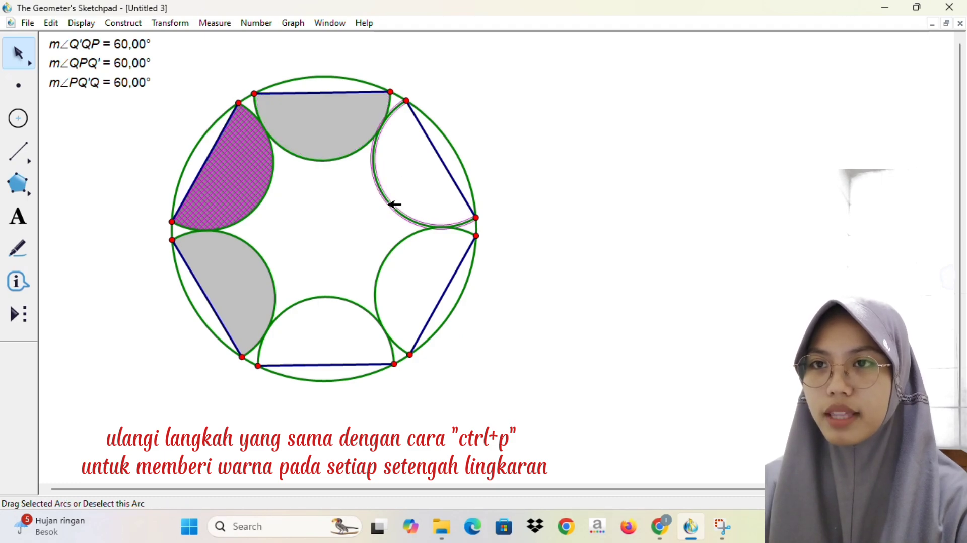
{"action": "left_click", "coordinate": [389, 204]}
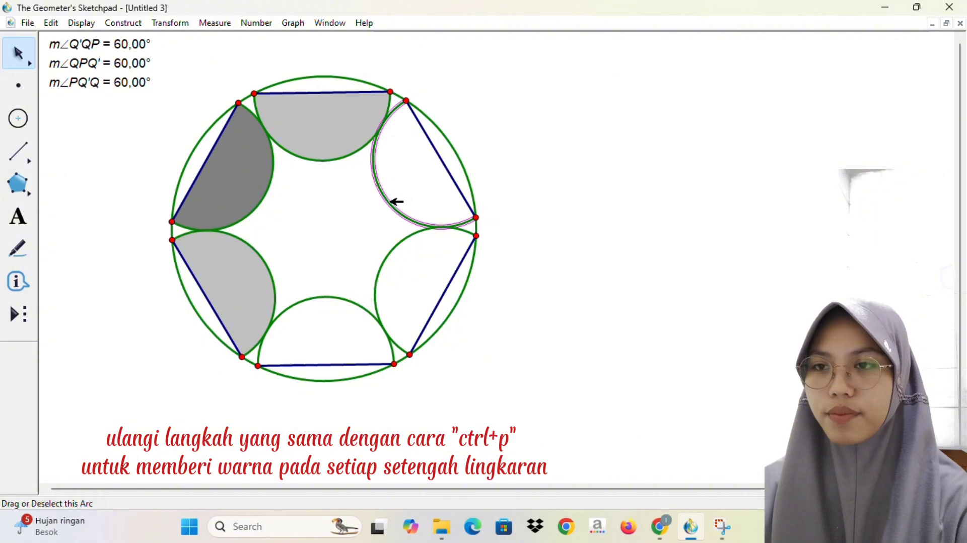
{"action": "key", "text": "ctrl+p"}
{"action": "left_click", "coordinate": [391, 287]}
{"action": "left_click", "coordinate": [392, 259]}
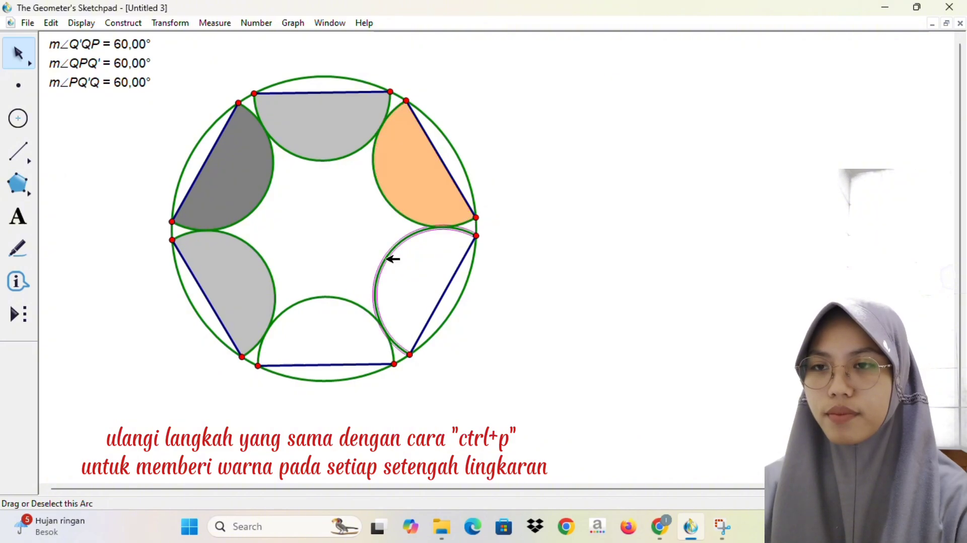
{"action": "key", "text": "ctrl+p"}
Step: Construct the arc sector interior of the bottom semicircular arc and clear the selection
{"action": "left_click", "coordinate": [358, 325]}
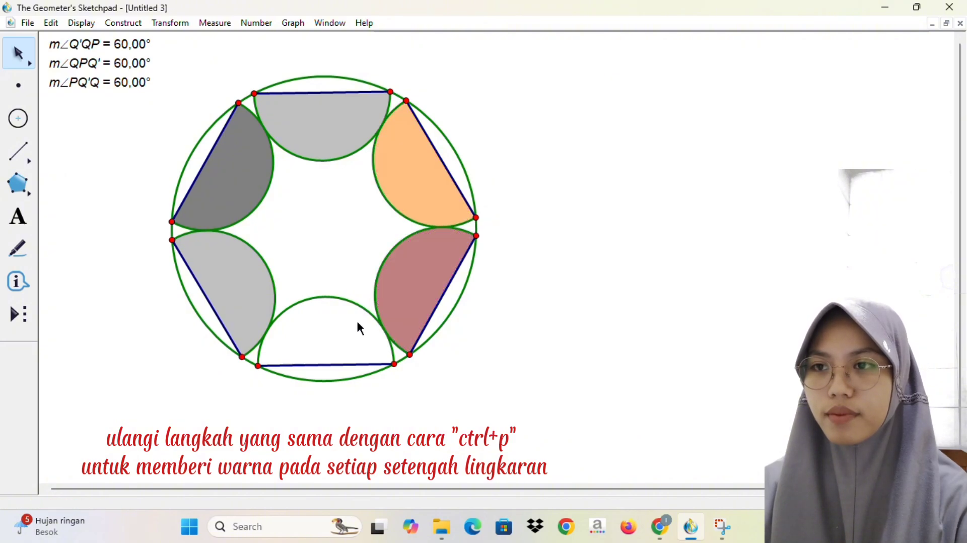
{"action": "left_click", "coordinate": [362, 300]}
{"action": "key", "text": "ctrl+p"}
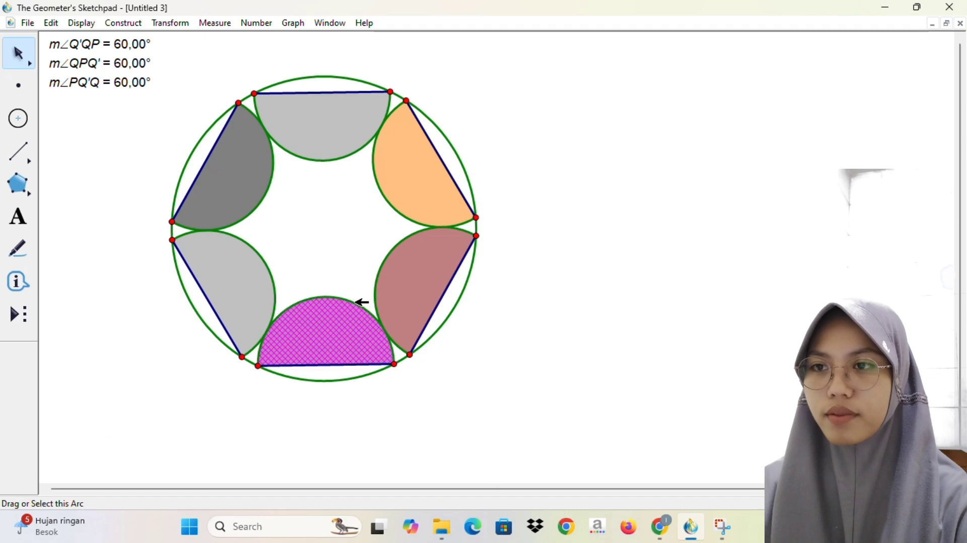
{"action": "left_click", "coordinate": [359, 327]}
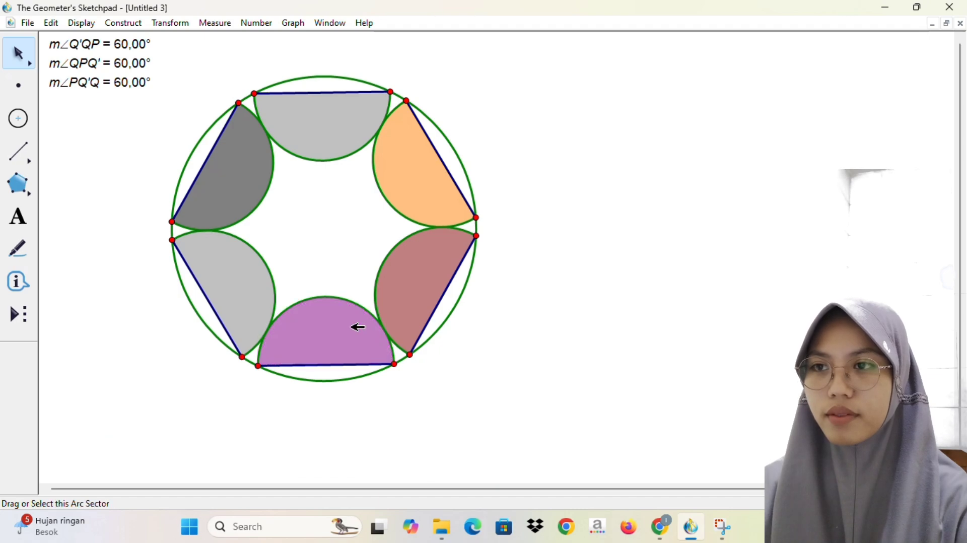
Step: Change the colour of the lower-left and upper-left arc sectors to cyan
{"action": "right_click", "coordinate": [238, 287]}
{"action": "mouse_move", "coordinate": [309, 292]}
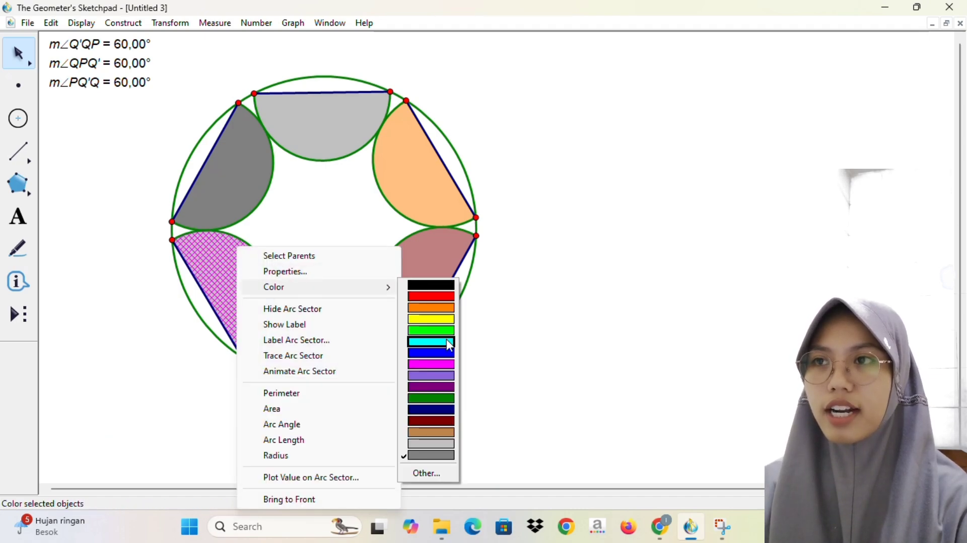
{"action": "left_click", "coordinate": [432, 341]}
{"action": "right_click", "coordinate": [239, 188]}
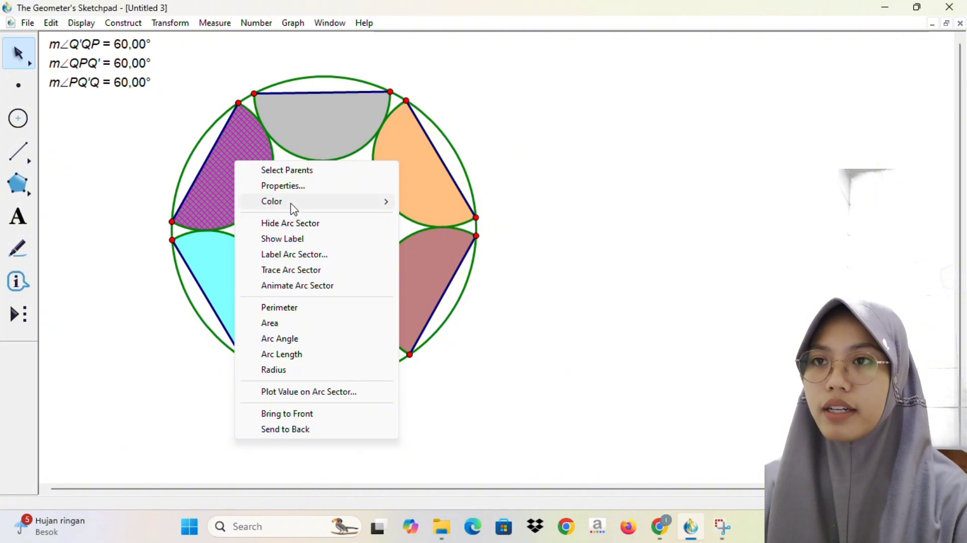
{"action": "mouse_move", "coordinate": [386, 204]}
{"action": "left_click", "coordinate": [433, 242]}
Step: Change the colour of the top and upper-right arc sectors to cyan
{"action": "left_click", "coordinate": [362, 133]}
{"action": "right_click", "coordinate": [357, 113]}
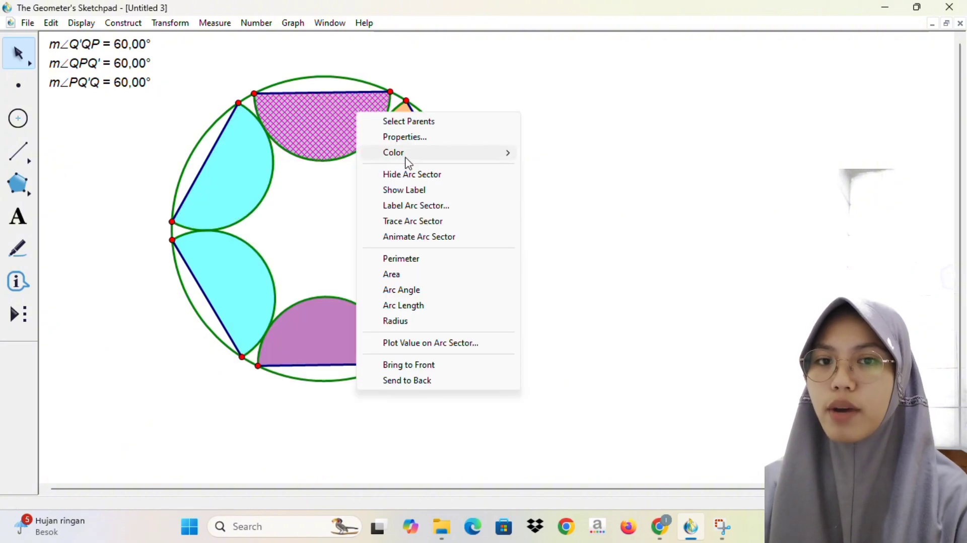
{"action": "mouse_move", "coordinate": [408, 159]}
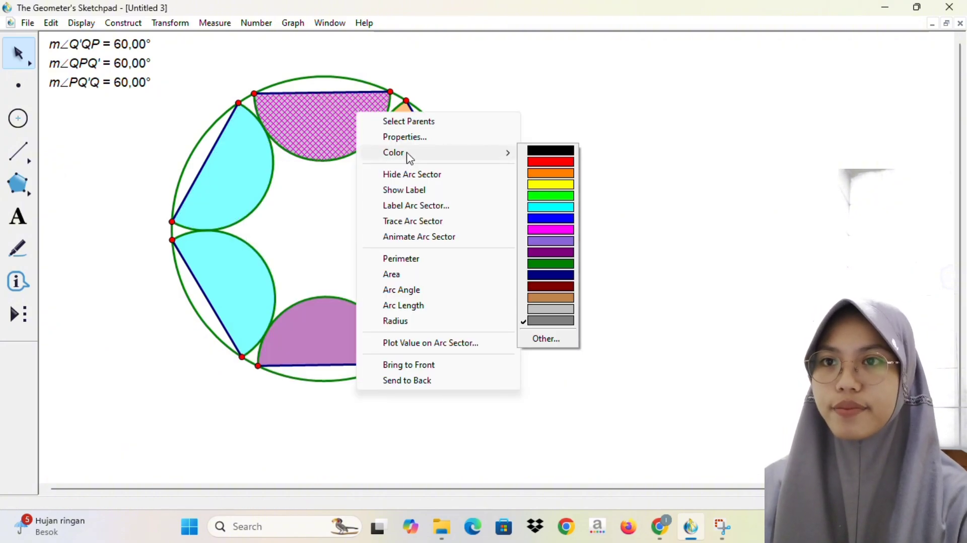
{"action": "left_click", "coordinate": [551, 207]}
{"action": "right_click", "coordinate": [421, 154]}
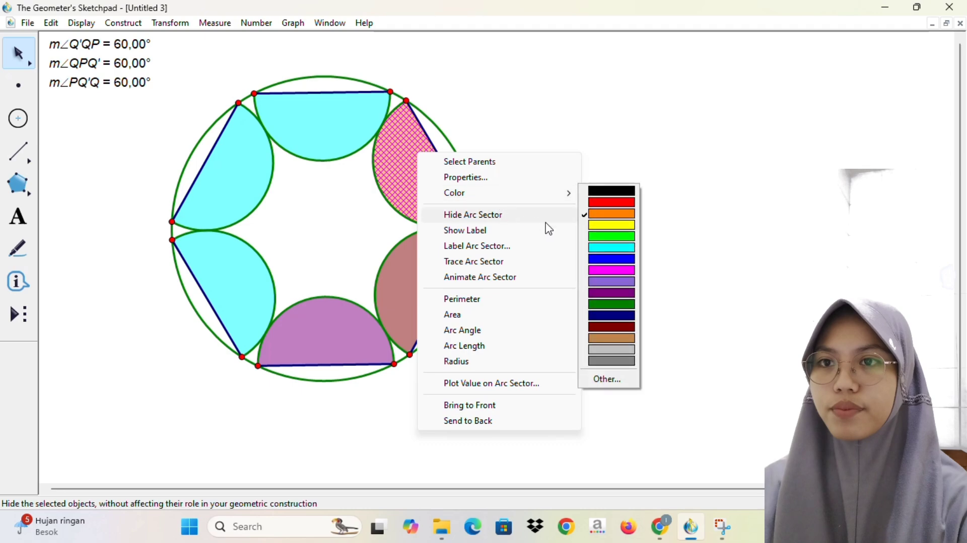
{"action": "mouse_move", "coordinate": [522, 196]}
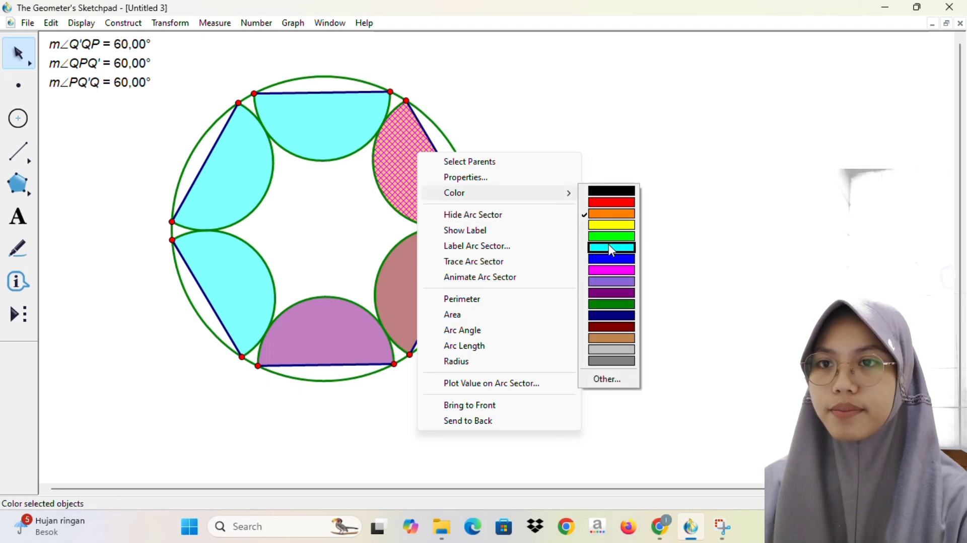
{"action": "left_click", "coordinate": [611, 248]}
Step: Change the colour of the lower-right and bottom arc sectors to cyan
{"action": "right_click", "coordinate": [432, 234]}
{"action": "mouse_move", "coordinate": [574, 272]}
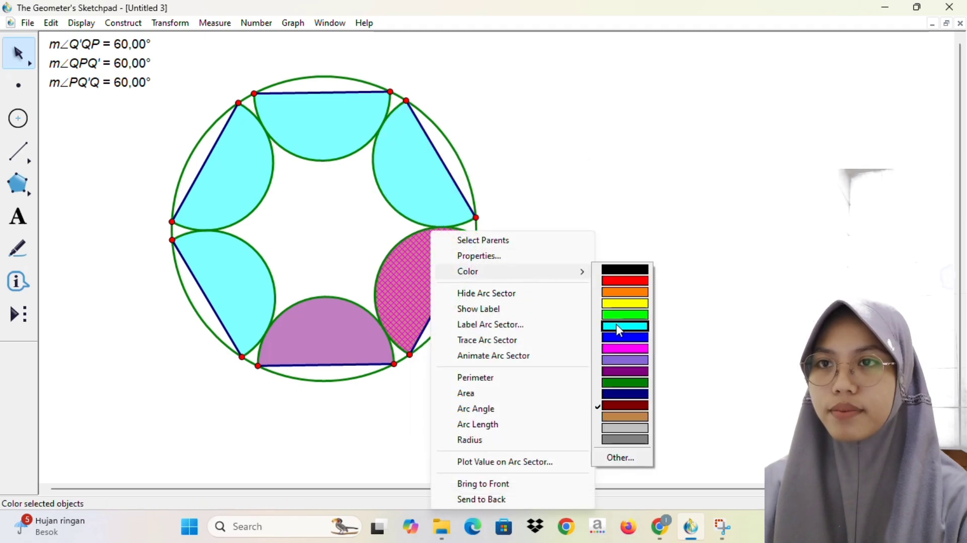
{"action": "left_click", "coordinate": [616, 325]}
{"action": "left_click", "coordinate": [350, 322]}
{"action": "right_click", "coordinate": [365, 314]}
{"action": "mouse_move", "coordinate": [440, 52]}
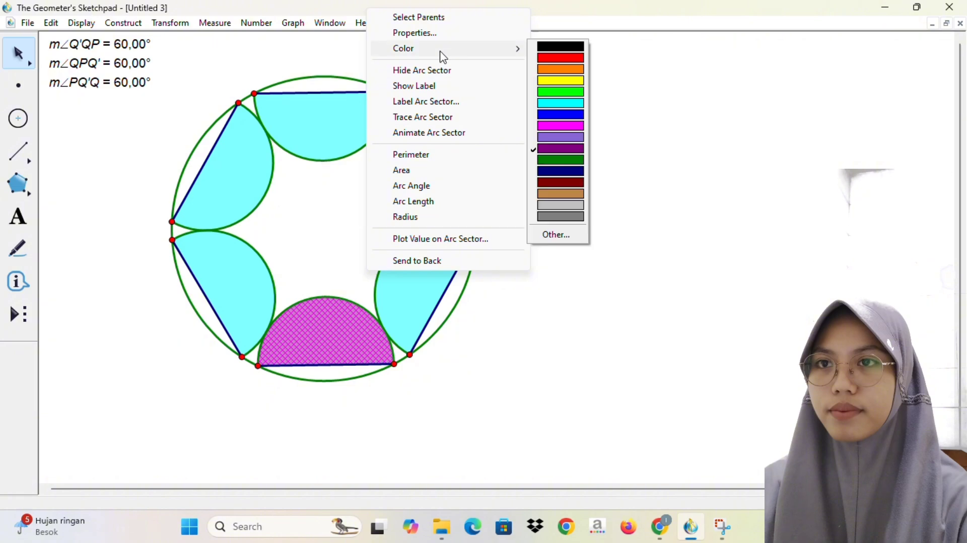
{"action": "left_click", "coordinate": [557, 104]}
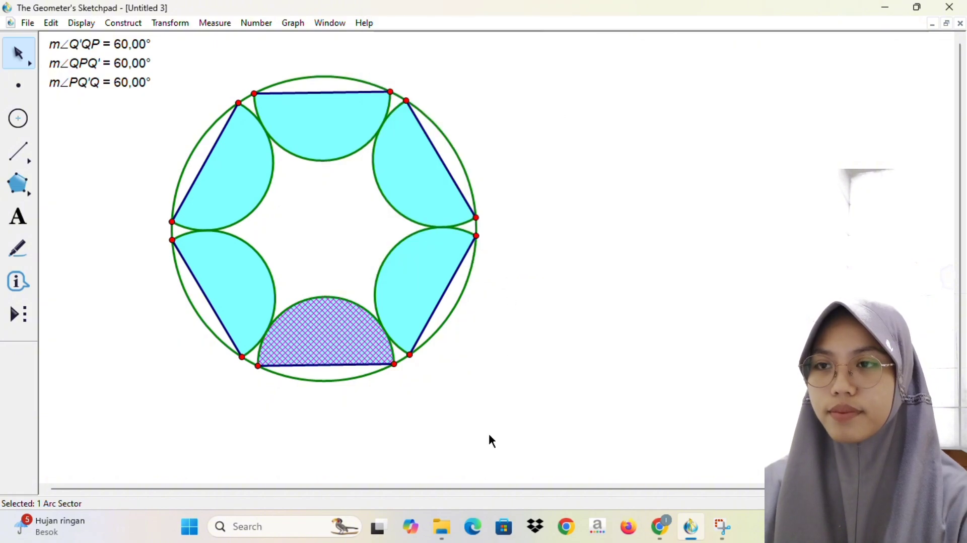
Step: Clear the selection and hide all twelve chord endpoints around the large circle
{"action": "left_click", "coordinate": [514, 354]}
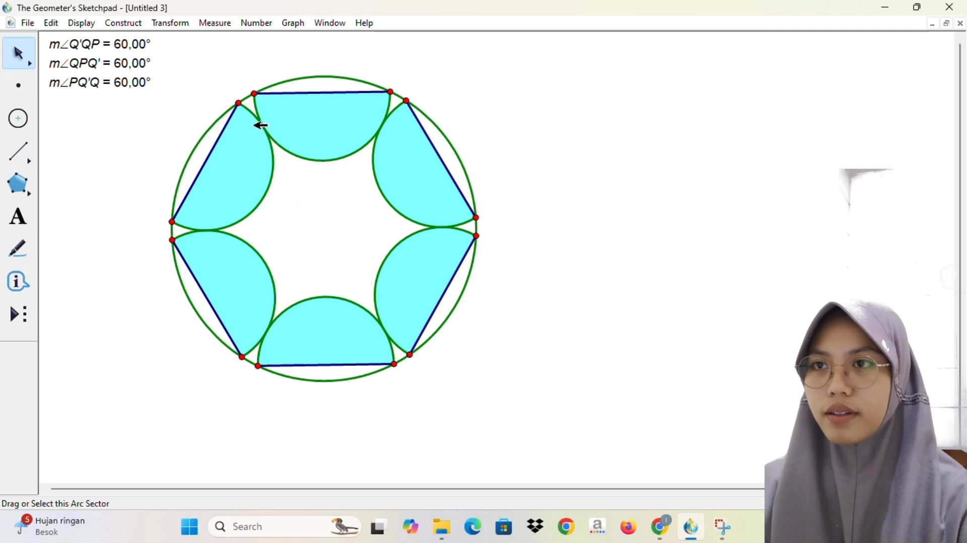
{"action": "right_click", "coordinate": [239, 103]}
{"action": "key", "text": "Escape"}
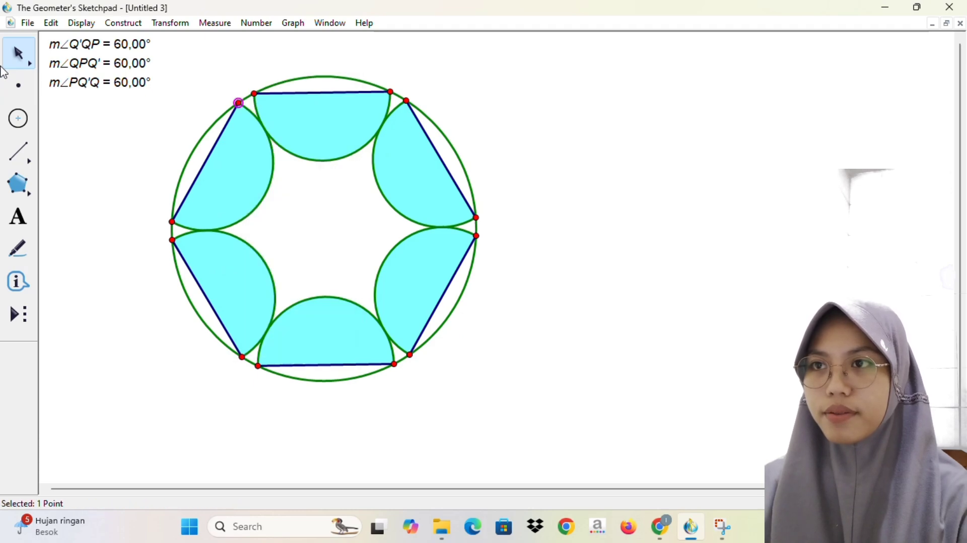
{"action": "left_click", "coordinate": [254, 93]}
{"action": "left_click", "coordinate": [391, 92]}
{"action": "left_click", "coordinate": [407, 100]}
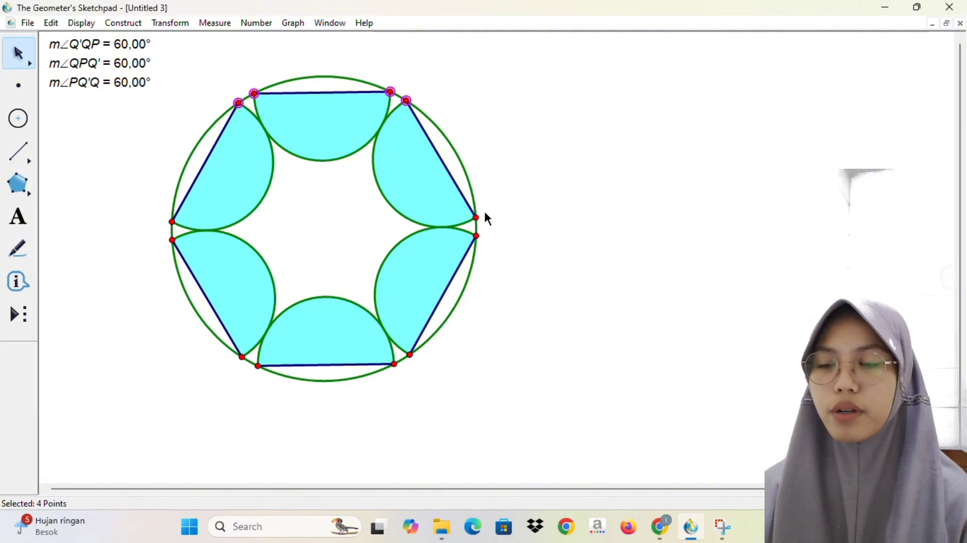
{"action": "left_click", "coordinate": [477, 218]}
{"action": "left_click", "coordinate": [477, 236]}
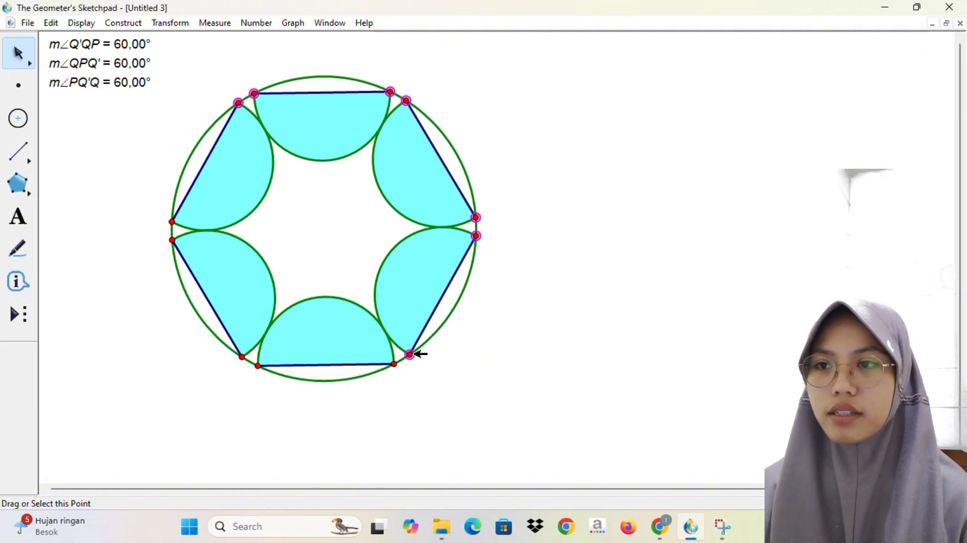
{"action": "left_click", "coordinate": [394, 364]}
{"action": "left_click", "coordinate": [259, 366]}
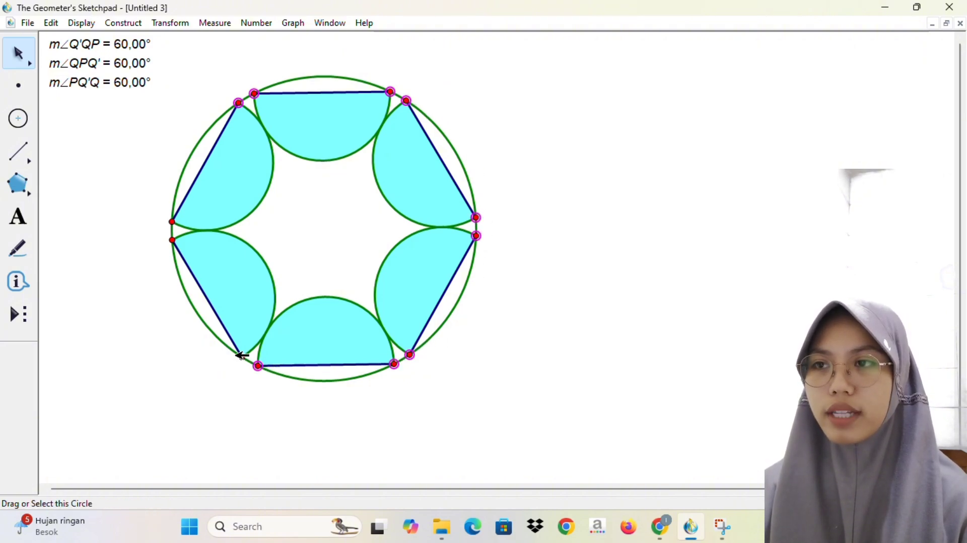
{"action": "left_click", "coordinate": [242, 356]}
{"action": "left_click", "coordinate": [173, 240]}
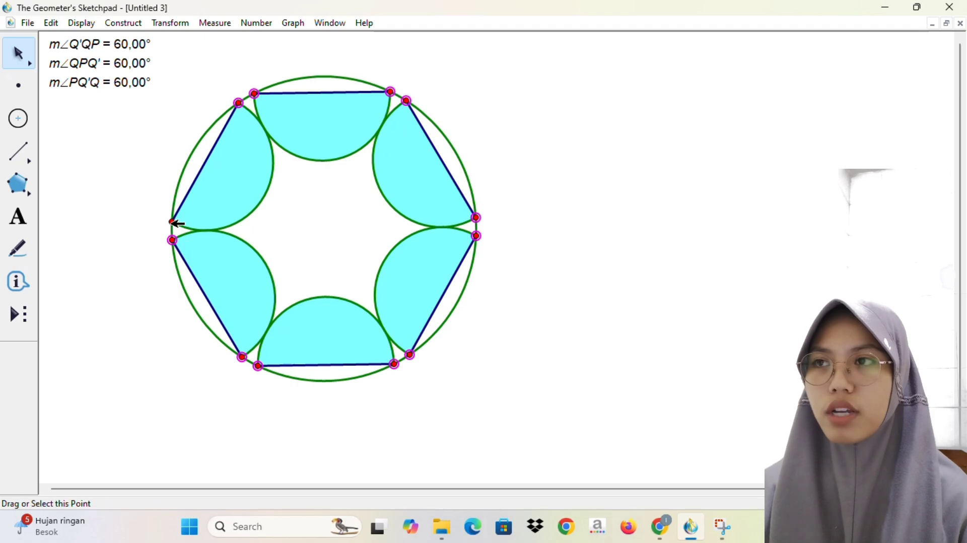
{"action": "left_click", "coordinate": [173, 222]}
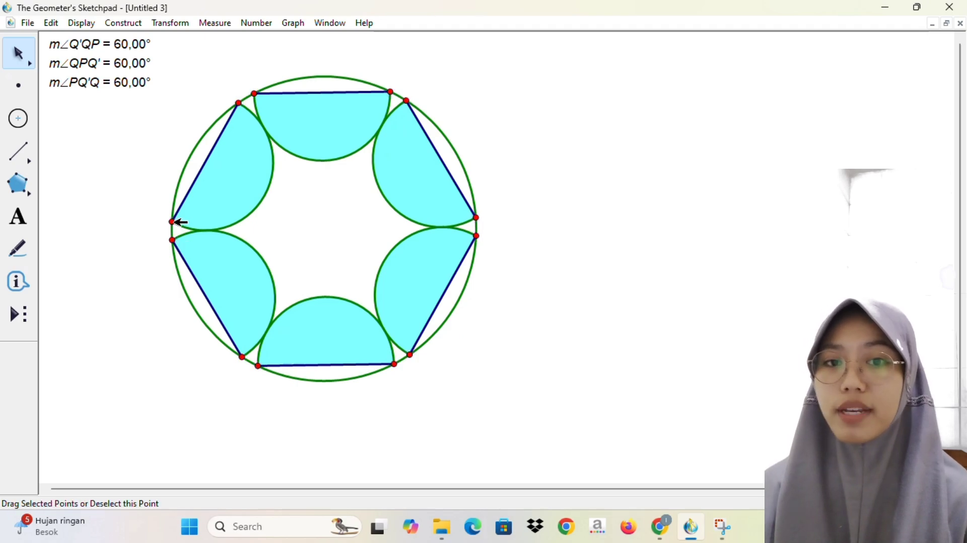
{"action": "key", "text": "ctrl+h"}
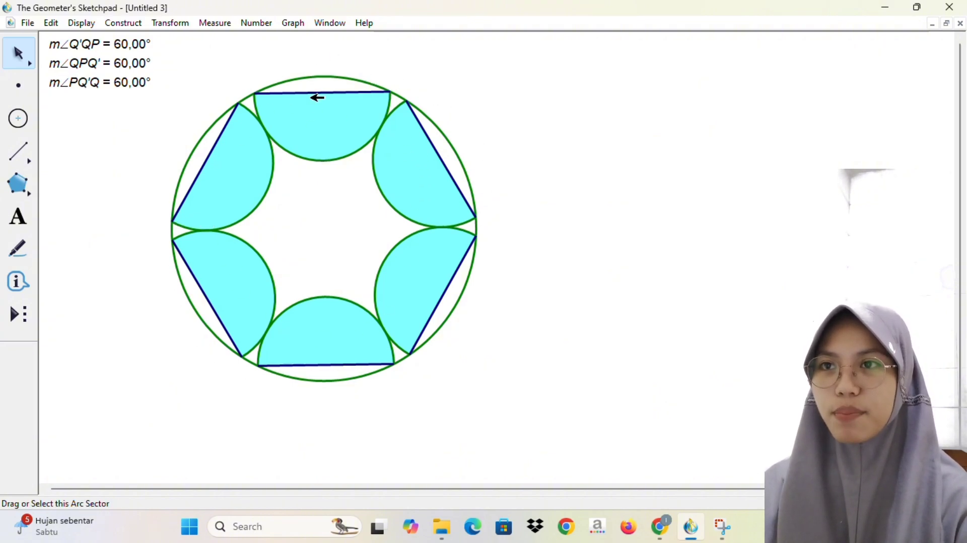
Step: Measure the area of the large outer circle
{"action": "left_click", "coordinate": [339, 76]}
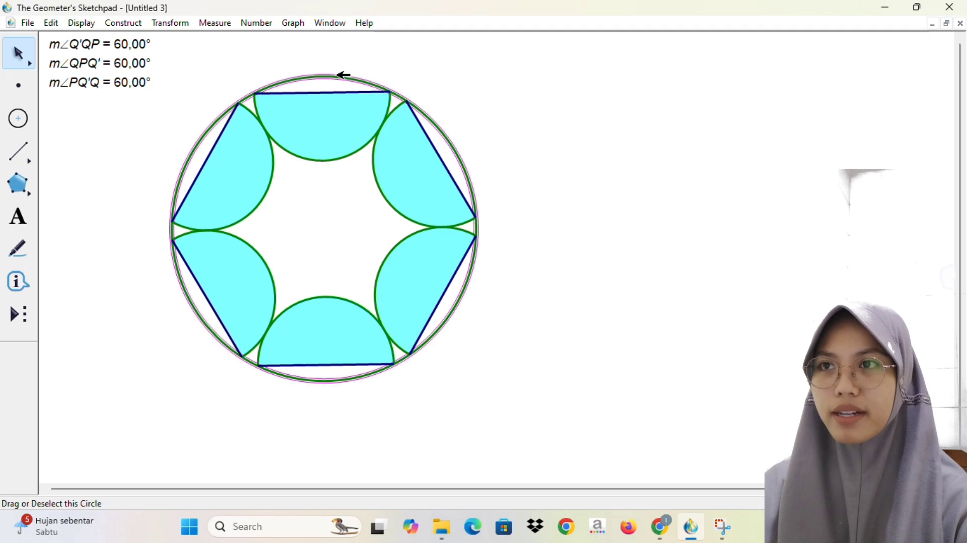
{"action": "left_click", "coordinate": [259, 23]}
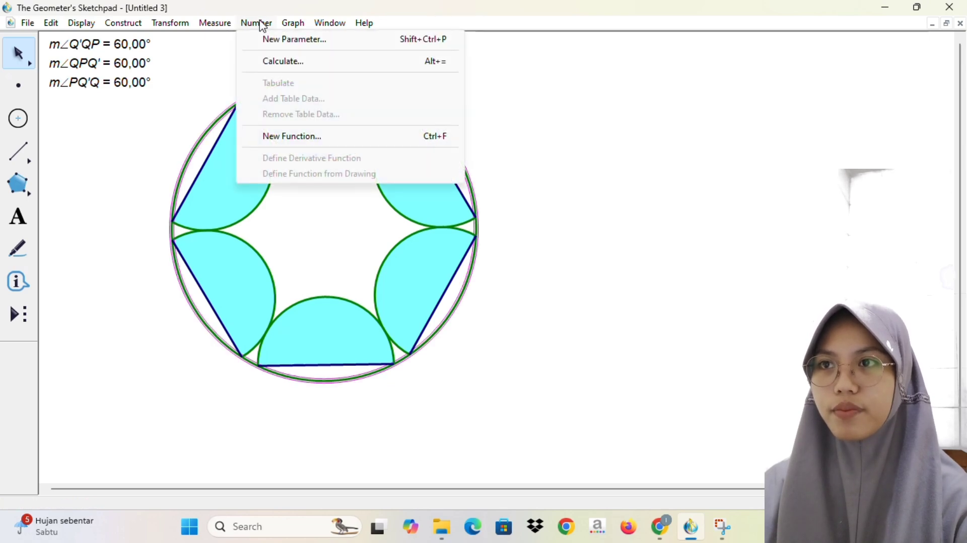
{"action": "mouse_move", "coordinate": [218, 23]}
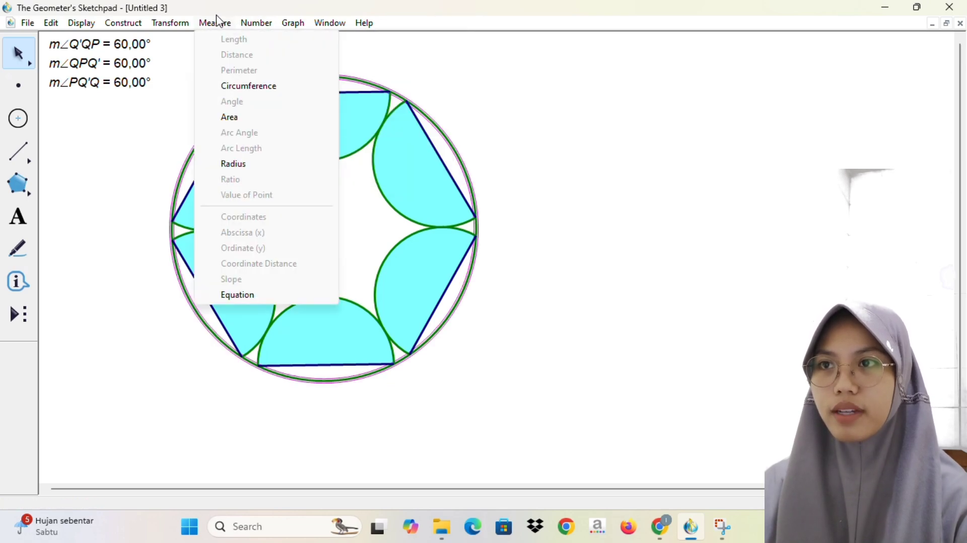
{"action": "left_click", "coordinate": [237, 117]}
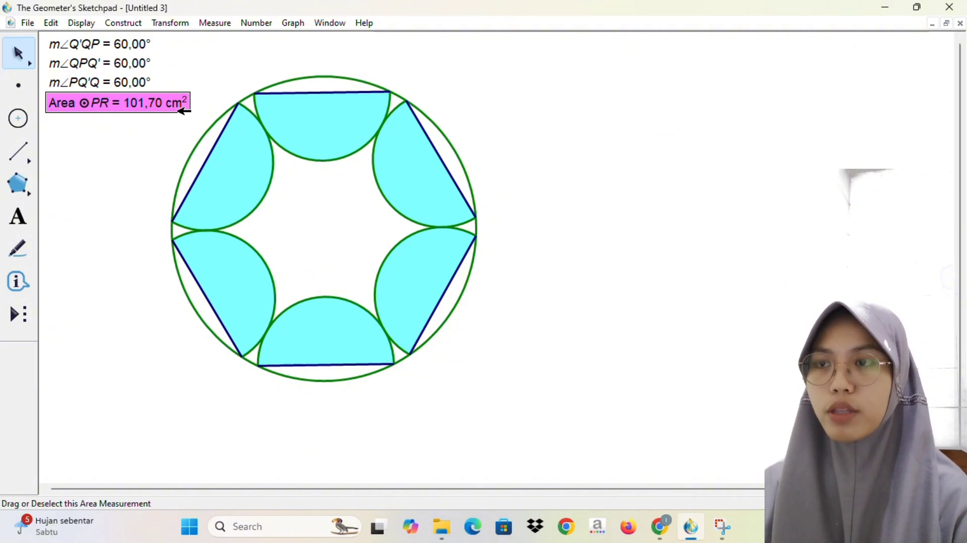
Step: Construct the midpoint of the top chord and draw a circle centred there through the chord's right endpoint
{"action": "left_click", "coordinate": [331, 94]}
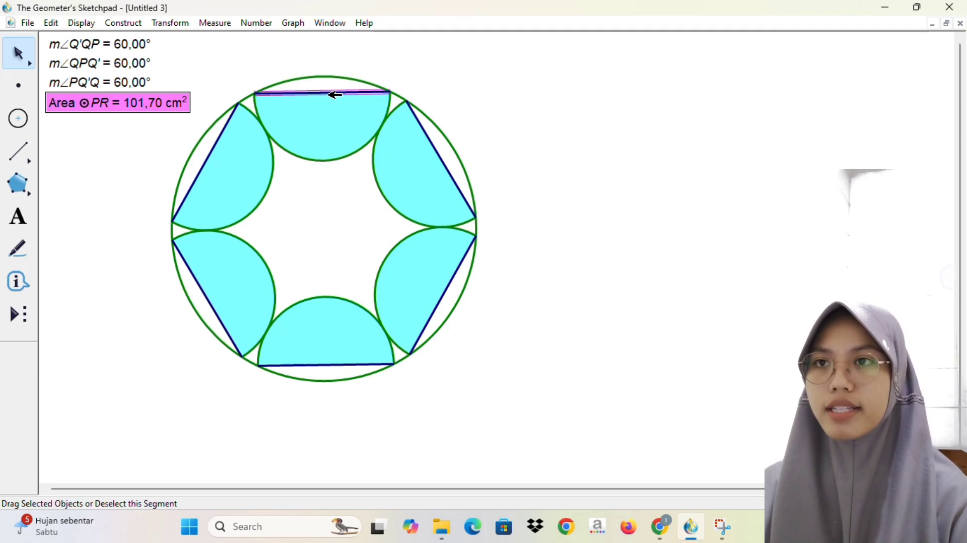
{"action": "left_click", "coordinate": [398, 83]}
{"action": "left_click", "coordinate": [328, 94]}
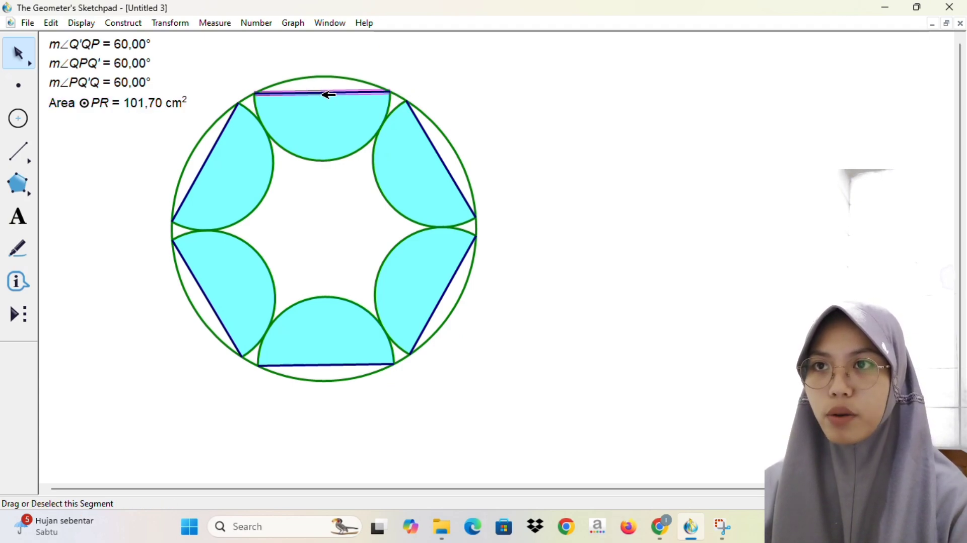
{"action": "key", "text": "ctrl+m"}
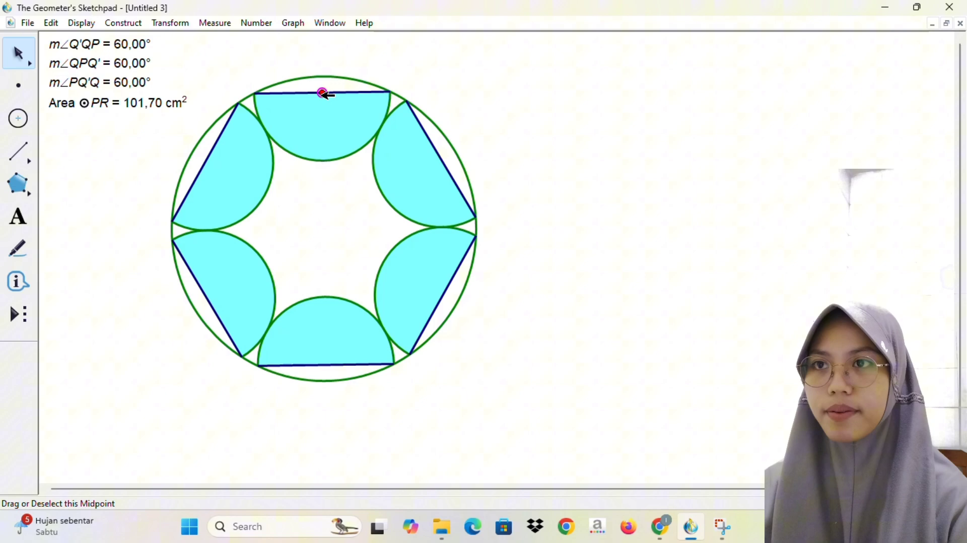
{"action": "left_click", "coordinate": [25, 121]}
{"action": "left_click", "coordinate": [317, 93]}
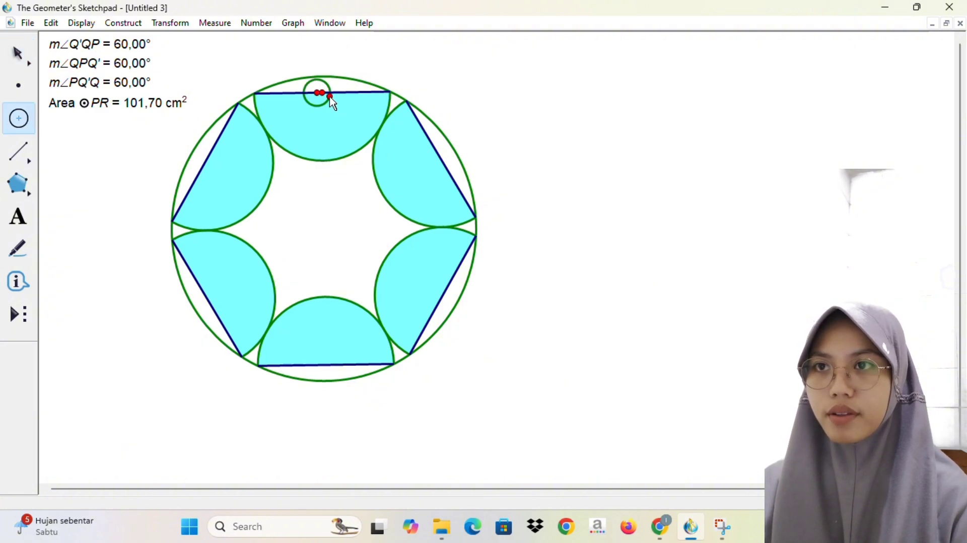
{"action": "key", "text": "ctrl+z"}
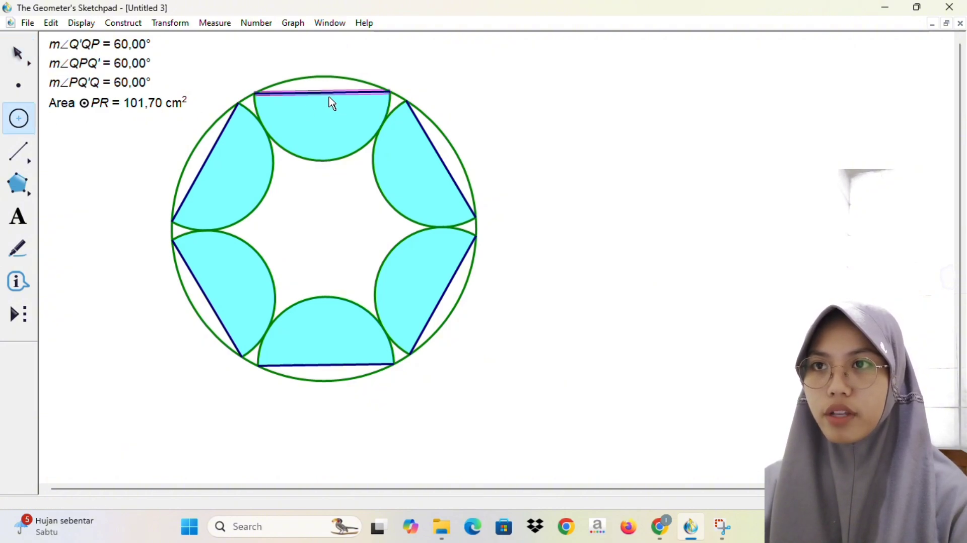
{"action": "key", "text": "ctrl+m"}
{"action": "left_click", "coordinate": [323, 93]}
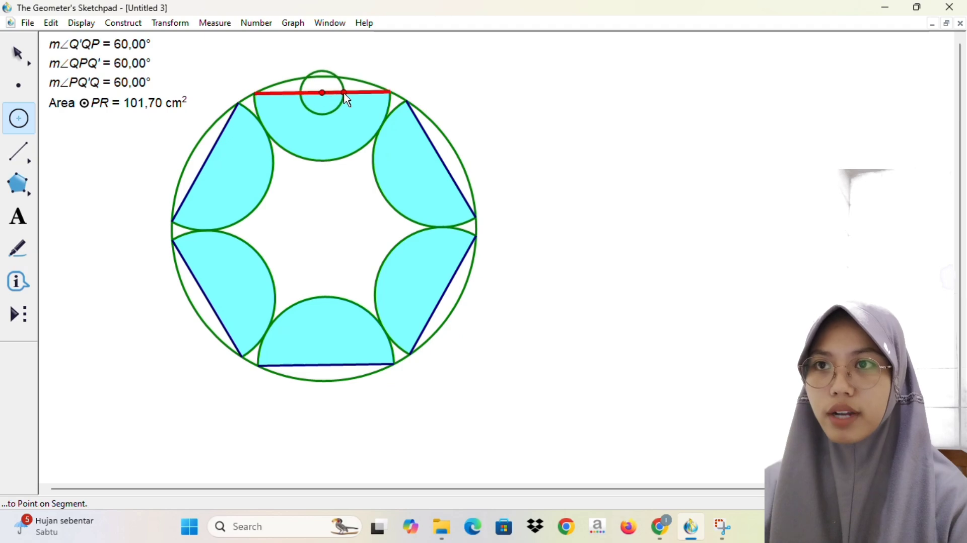
{"action": "left_click", "coordinate": [392, 93]}
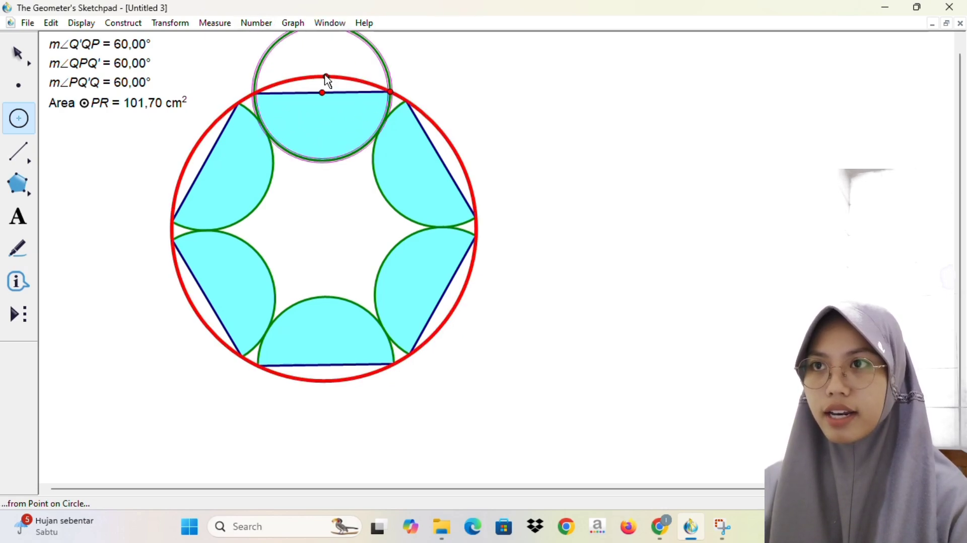
{"action": "left_click", "coordinate": [224, 29]}
{"action": "left_click", "coordinate": [241, 119]}
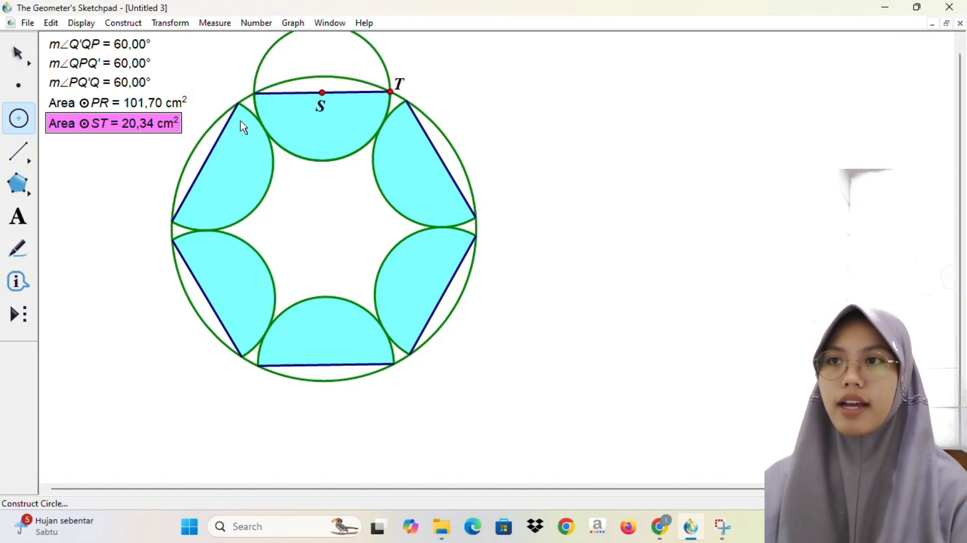
{"action": "left_click", "coordinate": [142, 148]}
{"action": "key", "text": "ctrl+z"}
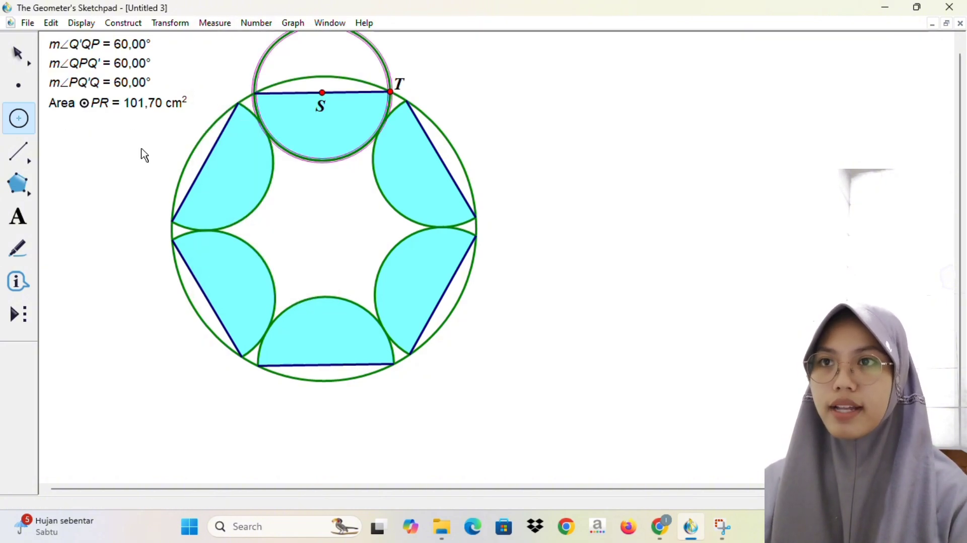
Step: Measure the area of the small circle built on the top chord and return to the selection tool
{"action": "left_click", "coordinate": [215, 23]}
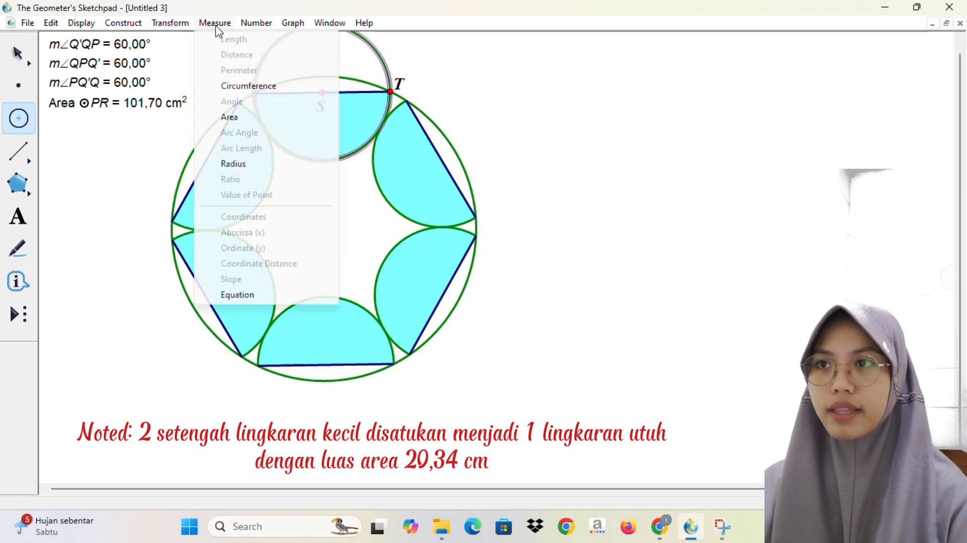
{"action": "left_click", "coordinate": [232, 119]}
{"action": "left_click", "coordinate": [20, 53]}
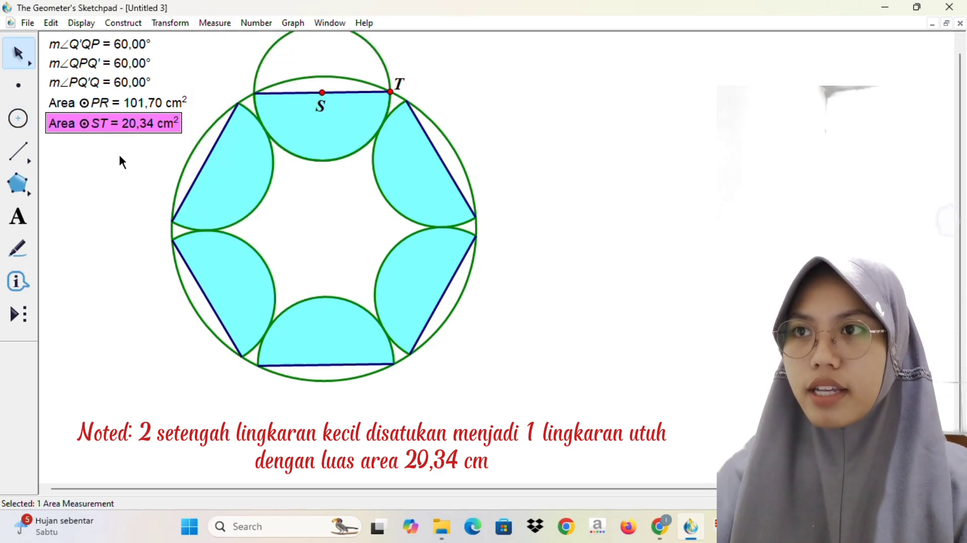
Step: Move the whole figure right and downward, away from the listed measurements, and clear the selection
{"action": "left_click", "coordinate": [119, 153]}
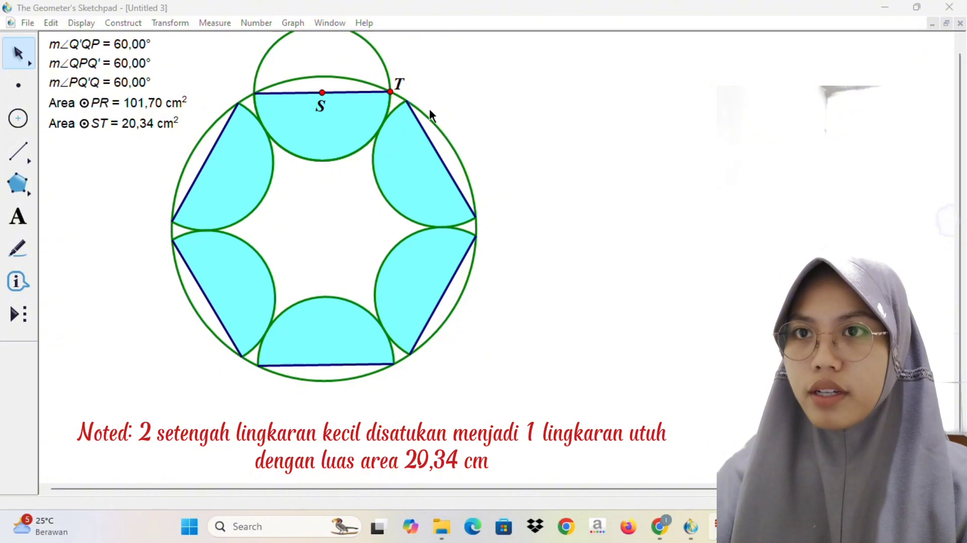
{"action": "left_click_drag", "start_coordinate": [432, 114], "coordinate": [514, 151]}
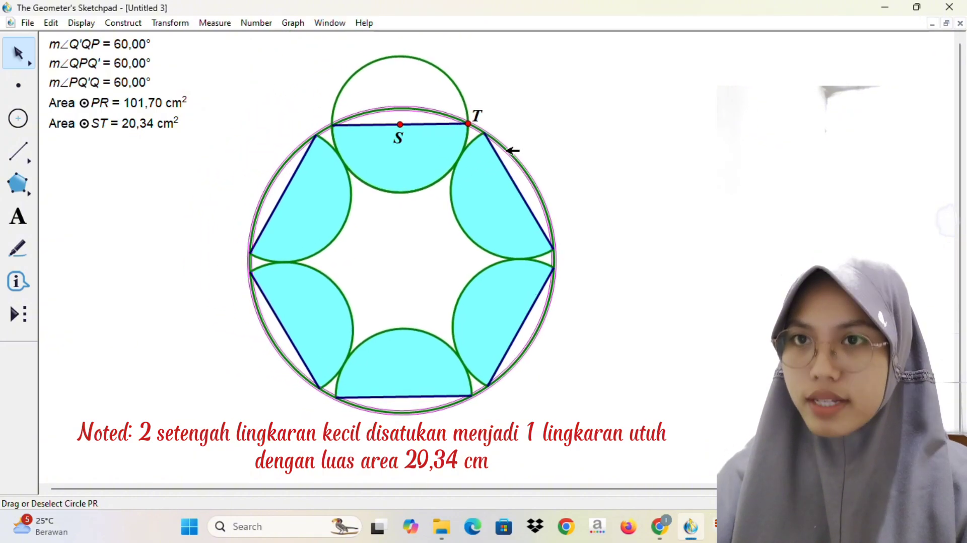
{"action": "left_click", "coordinate": [217, 117]}
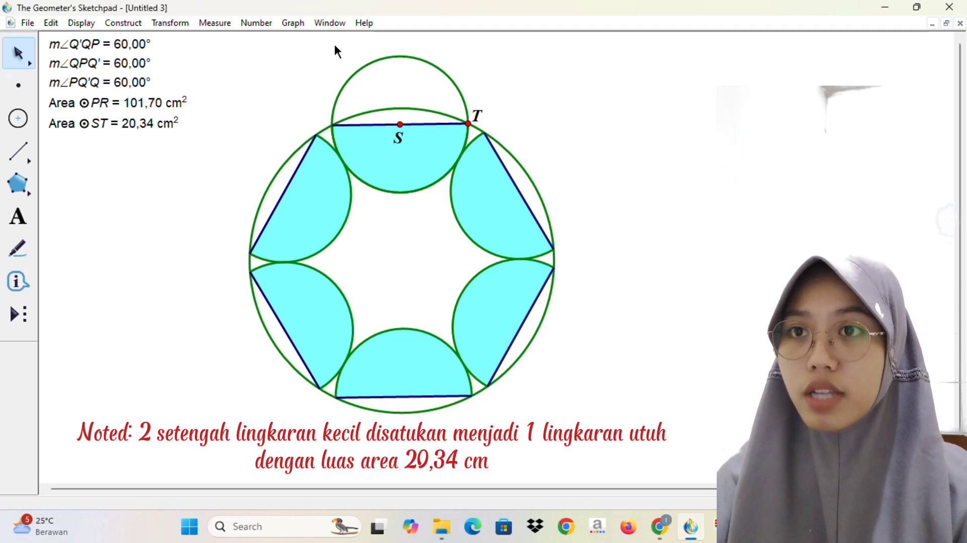
Step: Calculate 20,34 divided by 101,70, the small circle's area over the large circle's area, and add it to the sketch
{"action": "left_click", "coordinate": [339, 25]}
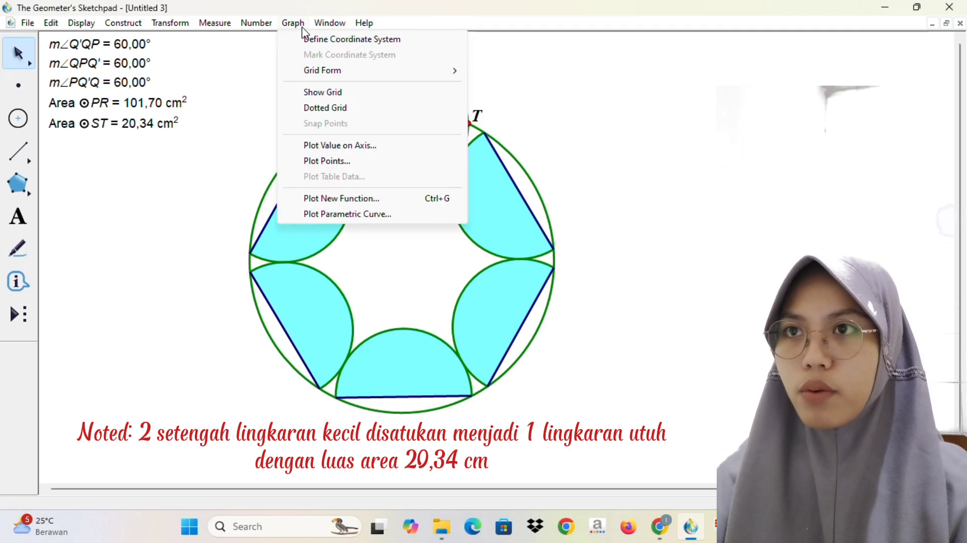
{"action": "left_click", "coordinate": [282, 61]}
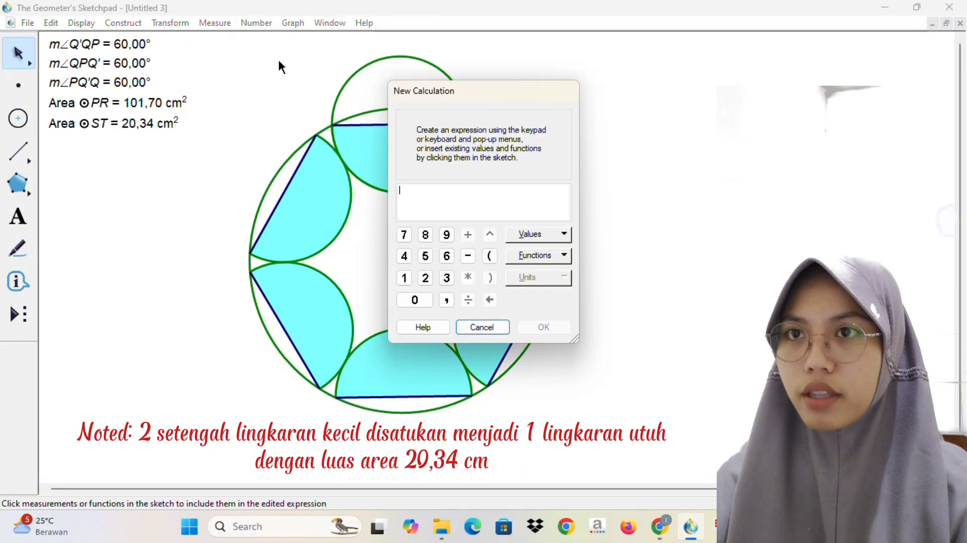
{"action": "left_click", "coordinate": [425, 278]}
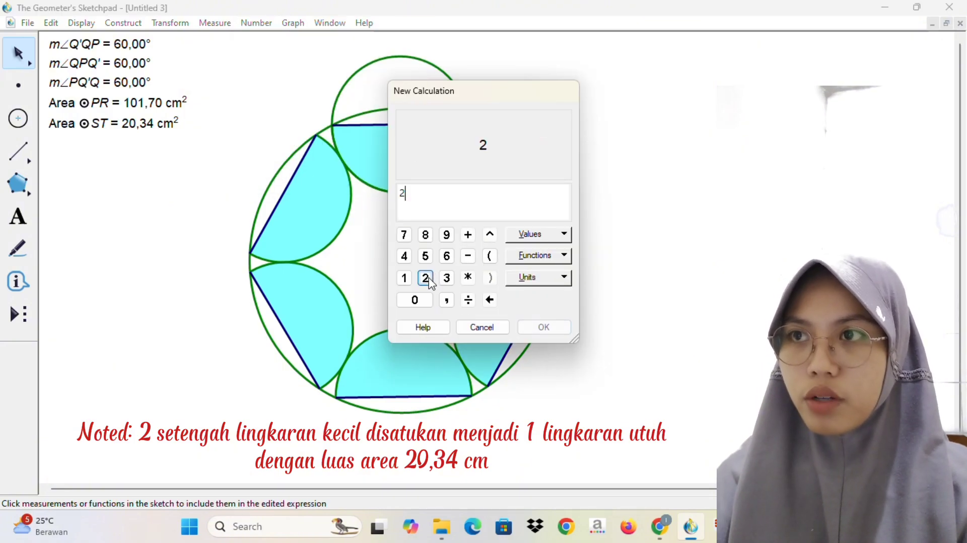
{"action": "left_click", "coordinate": [424, 302]}
{"action": "left_click", "coordinate": [447, 301]}
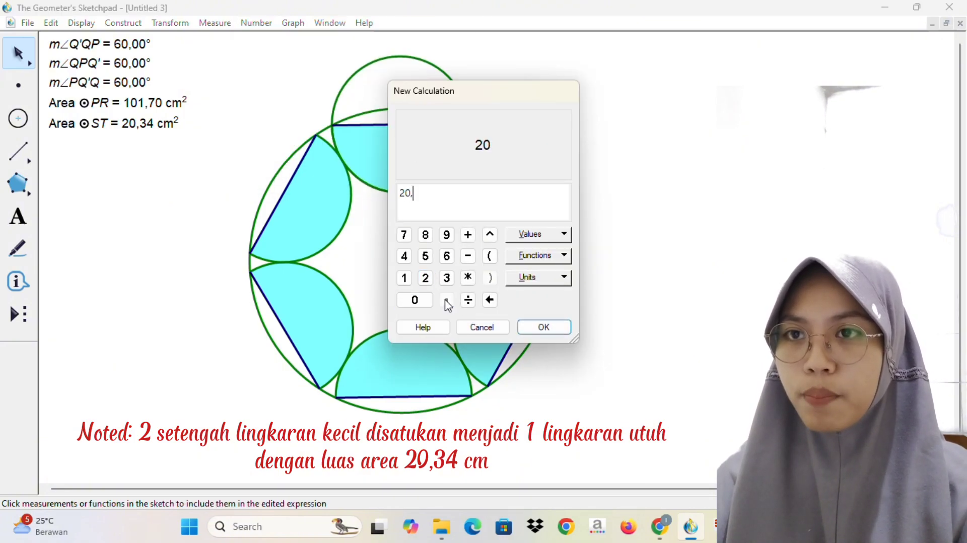
{"action": "left_click", "coordinate": [447, 278]}
{"action": "left_click", "coordinate": [406, 258]}
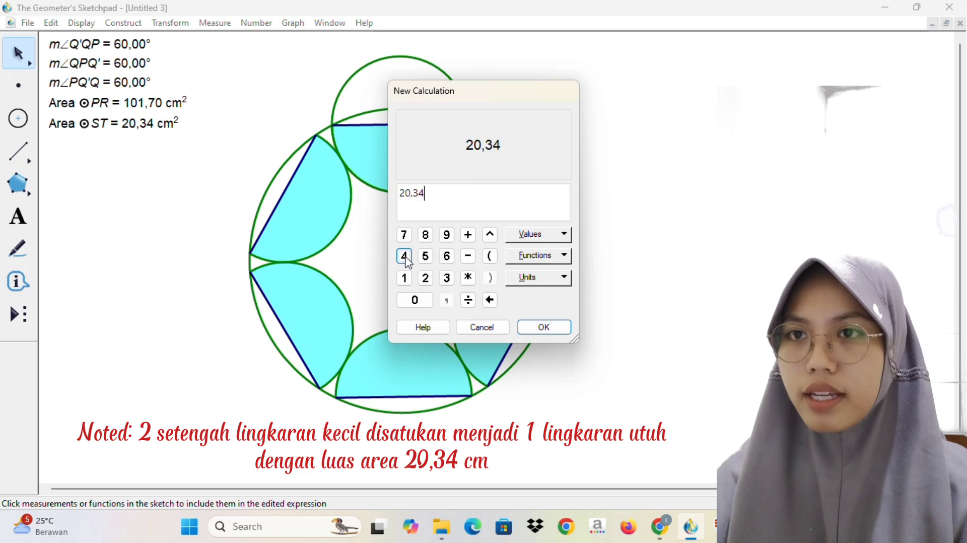
{"action": "left_click", "coordinate": [469, 301]}
{"action": "left_click", "coordinate": [404, 278]}
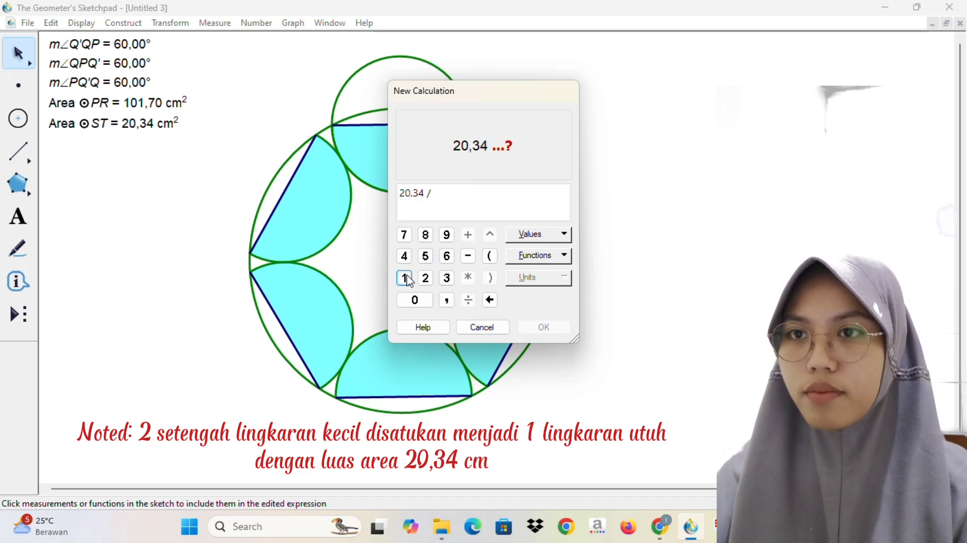
{"action": "left_click", "coordinate": [415, 300]}
{"action": "left_click", "coordinate": [404, 278]}
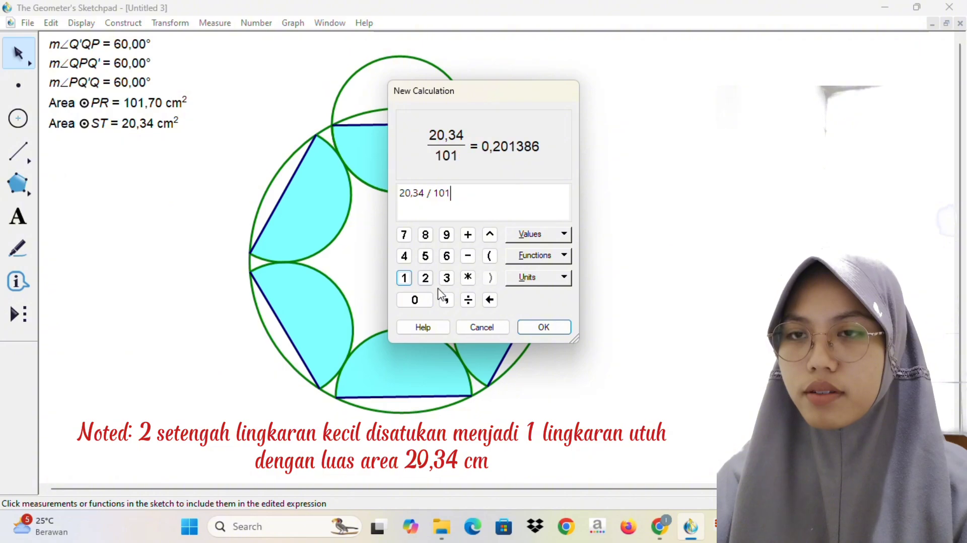
{"action": "left_click", "coordinate": [447, 300]}
{"action": "left_click", "coordinate": [404, 235]}
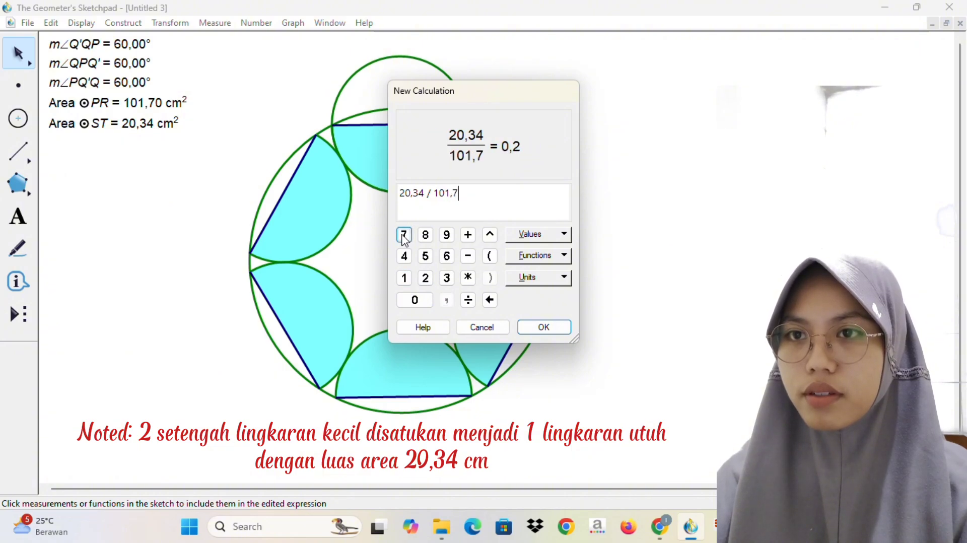
{"action": "left_click", "coordinate": [415, 301]}
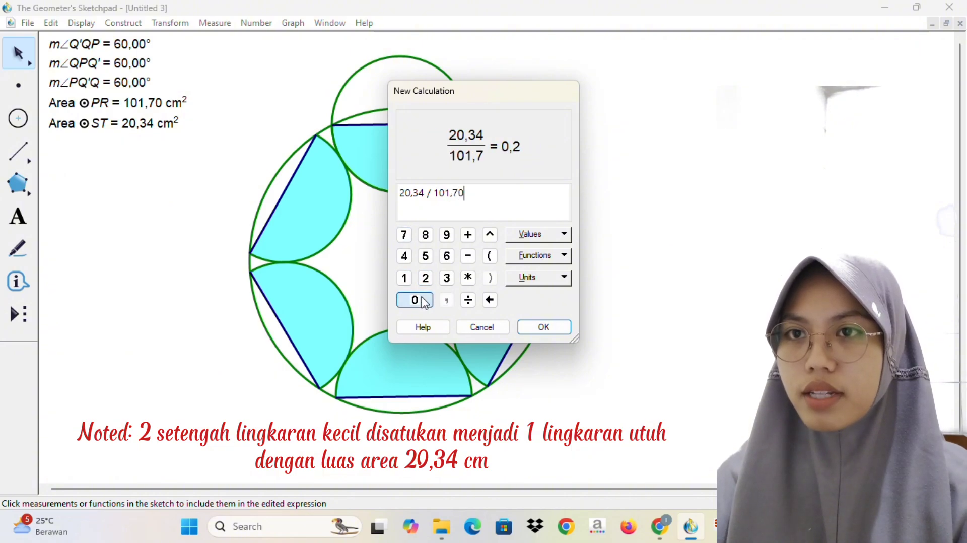
{"action": "left_click", "coordinate": [539, 326]}
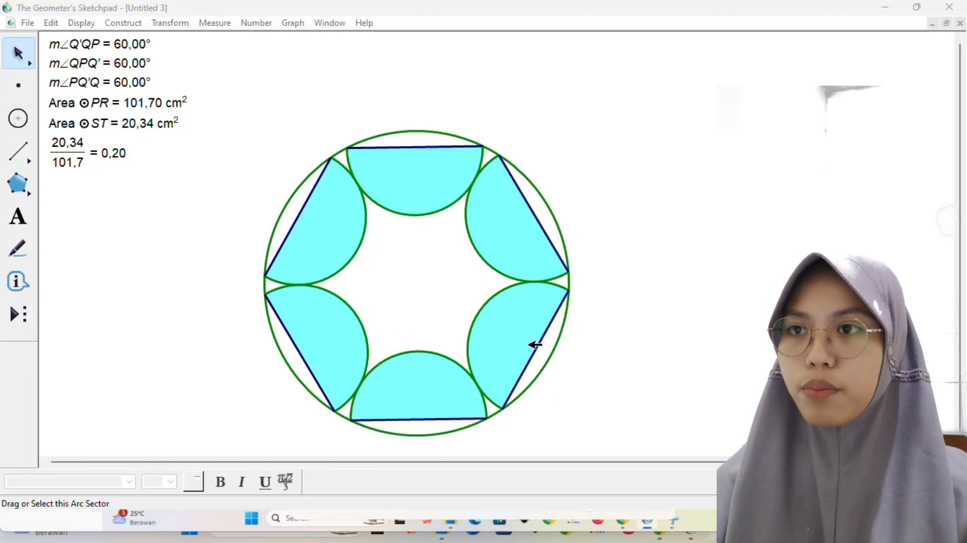
Step: Toggle the selection of the finished 20,34/101,7 calculation and dismiss the two browser notifications covering the sketch
{"action": "left_click", "coordinate": [110, 155]}
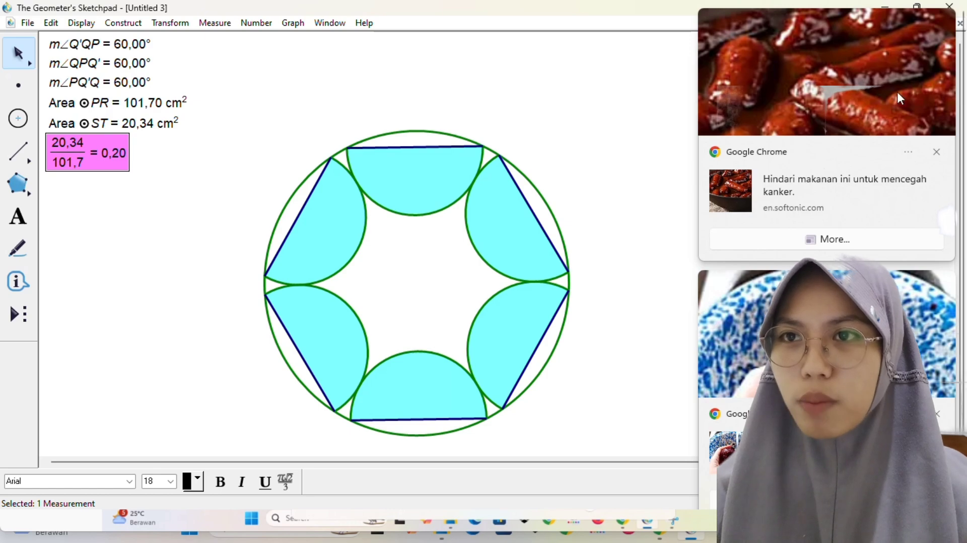
{"action": "left_click", "coordinate": [937, 152]}
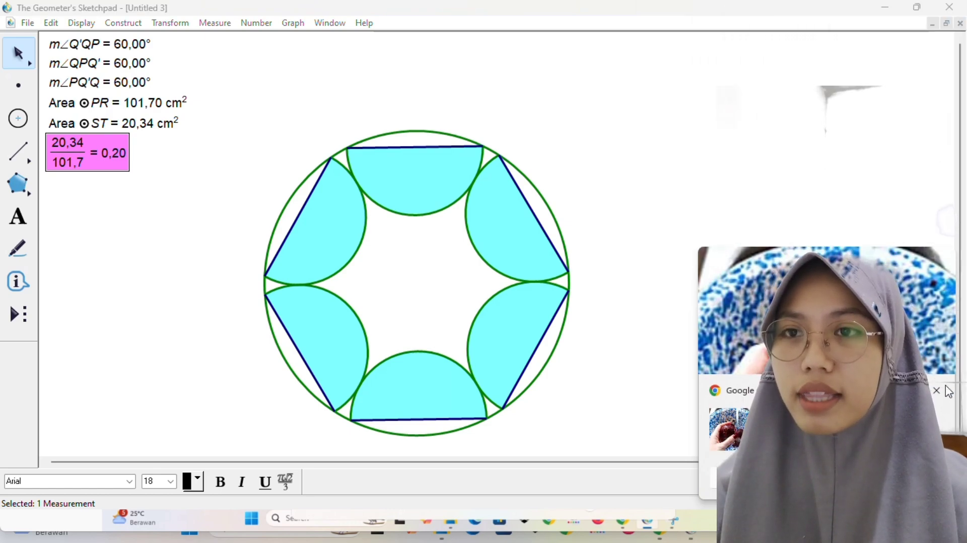
{"action": "left_click", "coordinate": [940, 392]}
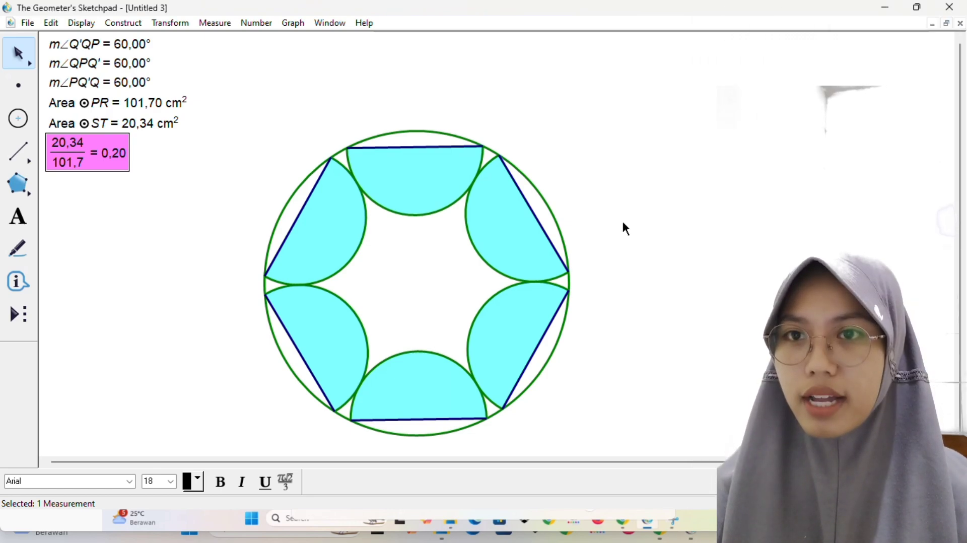
Step: Calculate 20,34 * 3 / 101,7 for all six semicircles against the large circle, add it to the sketch and deselect it
{"action": "left_click", "coordinate": [255, 33]}
{"action": "left_click", "coordinate": [256, 23]}
{"action": "left_click", "coordinate": [287, 61]}
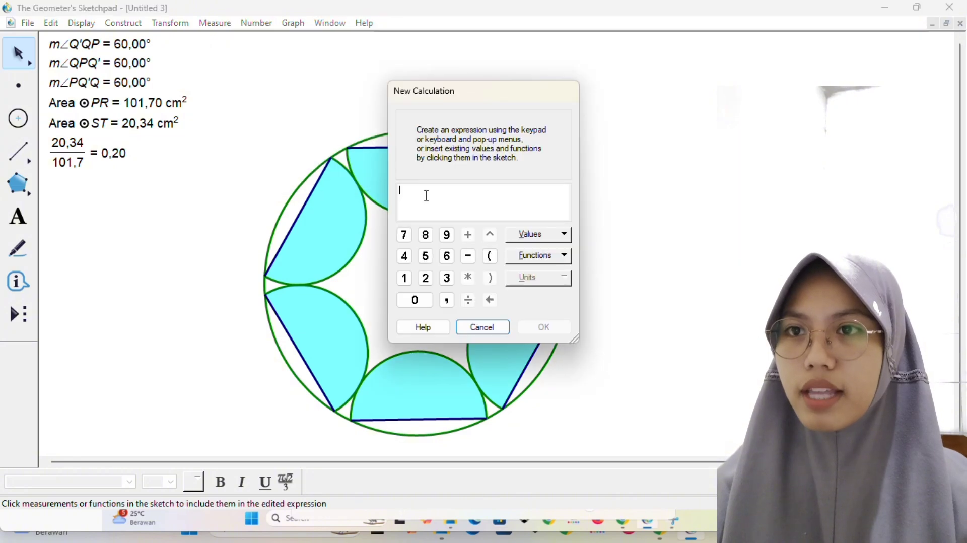
{"action": "left_click", "coordinate": [426, 278]}
{"action": "left_click", "coordinate": [425, 301]}
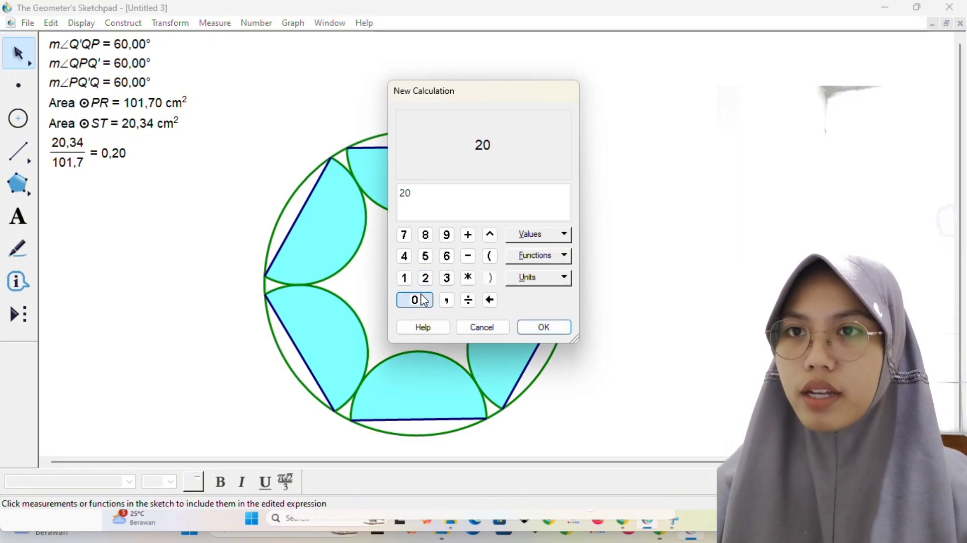
{"action": "left_click", "coordinate": [447, 301]}
{"action": "left_click", "coordinate": [446, 278]}
{"action": "left_click", "coordinate": [405, 262]}
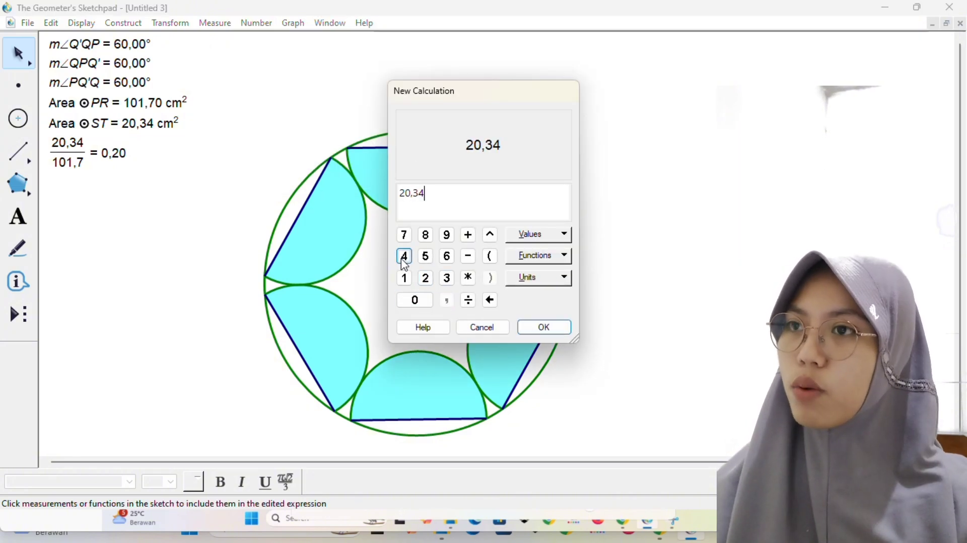
{"action": "left_click", "coordinate": [470, 281]}
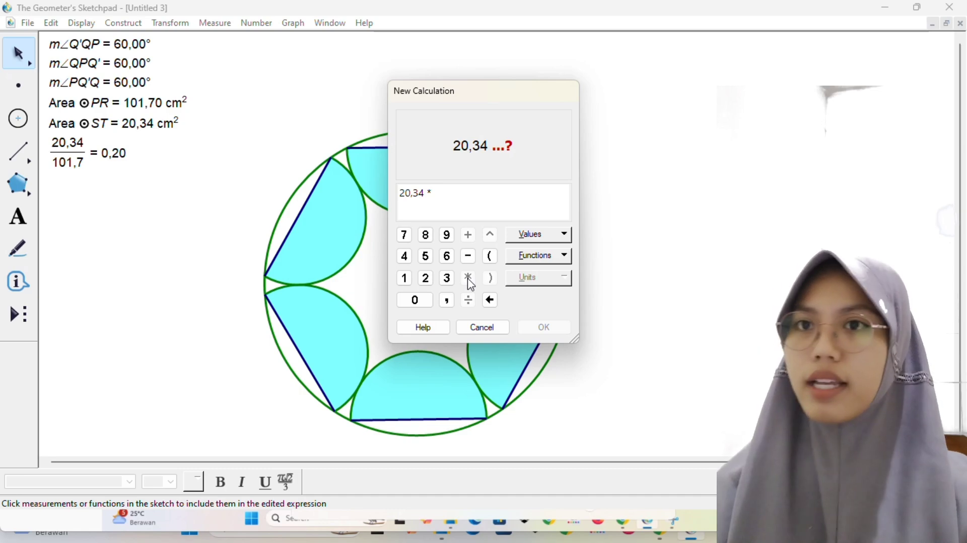
{"action": "left_click", "coordinate": [447, 280]}
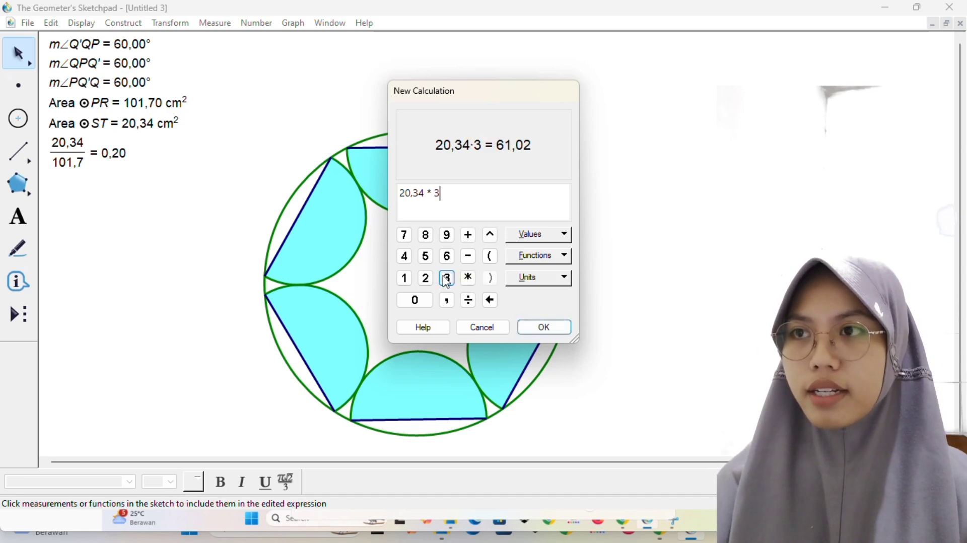
{"action": "left_click", "coordinate": [468, 301]}
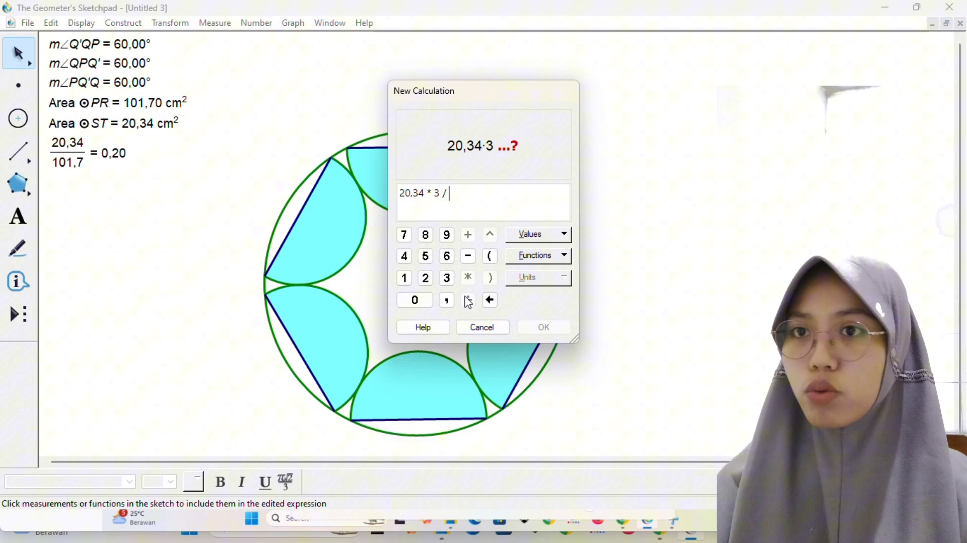
{"action": "left_click", "coordinate": [403, 278]}
{"action": "left_click", "coordinate": [415, 301]}
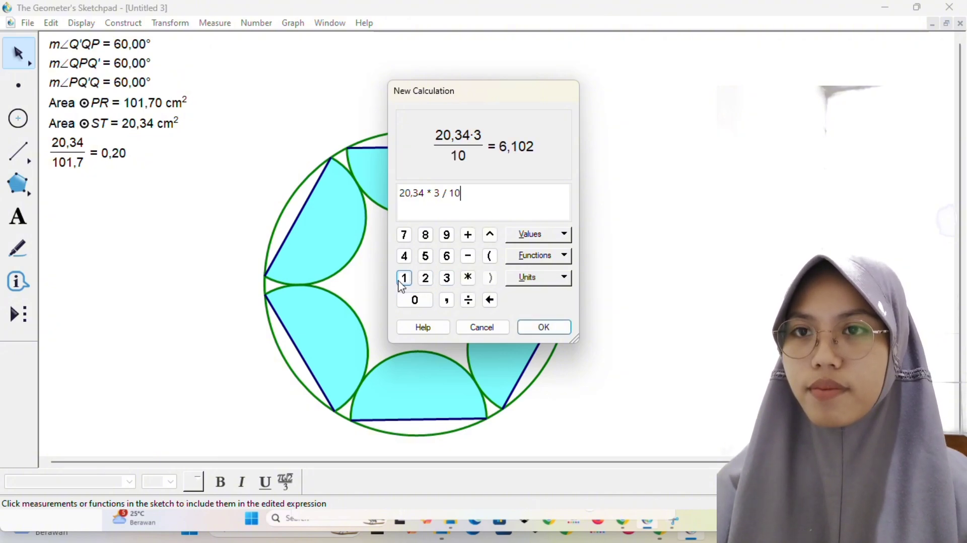
{"action": "left_click", "coordinate": [403, 278]}
{"action": "left_click", "coordinate": [447, 301]}
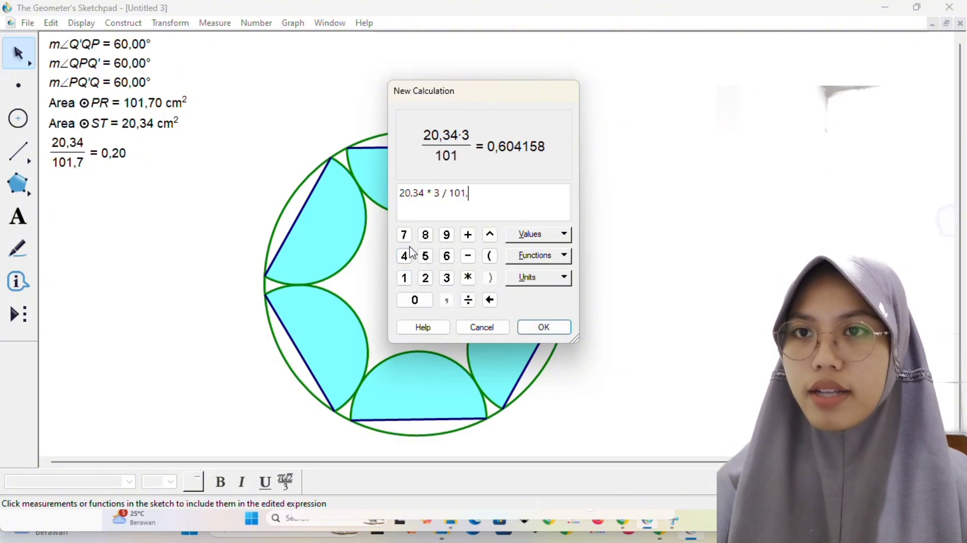
{"action": "left_click", "coordinate": [404, 234]}
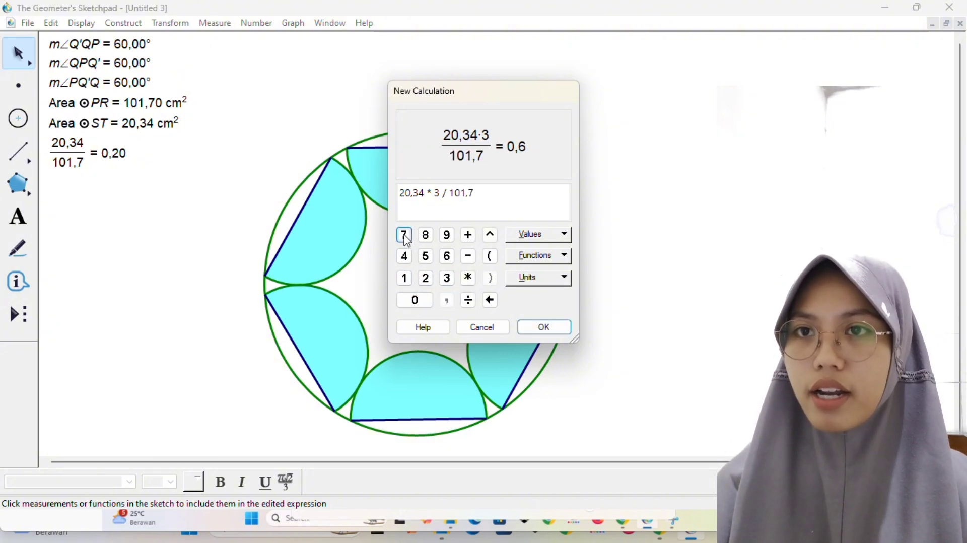
{"action": "left_click", "coordinate": [538, 332]}
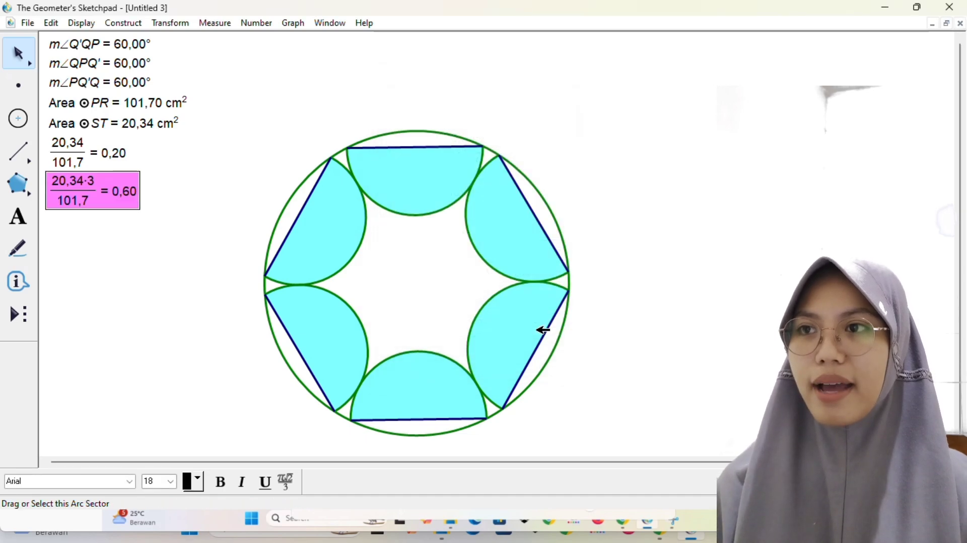
{"action": "left_click", "coordinate": [131, 203]}
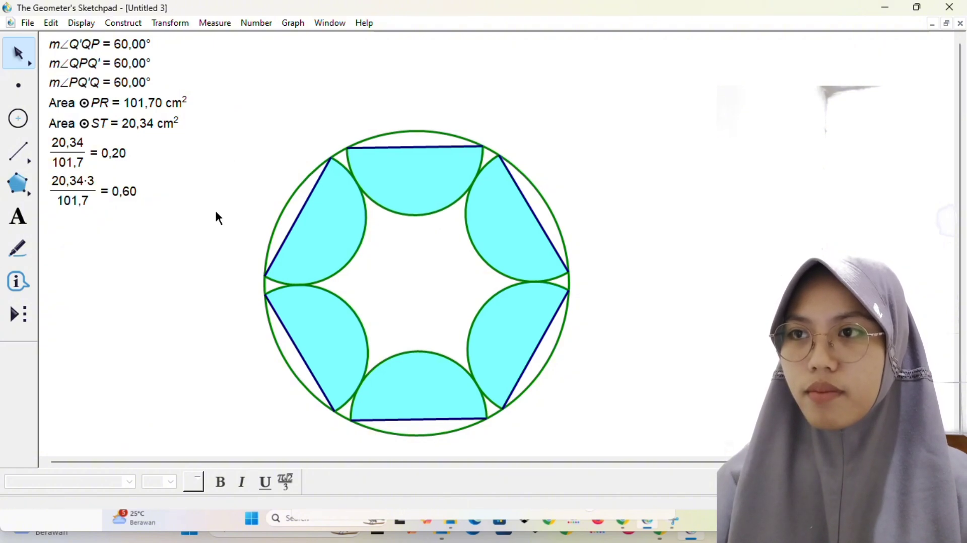
Step: Add a caption above the figure reading "Jadi, kesimpulannya adalah perbandingan antara 6 buah setengah lingkaran kecil terhadap lingkaran besar adalah 3:5."
{"action": "left_click", "coordinate": [17, 218]}
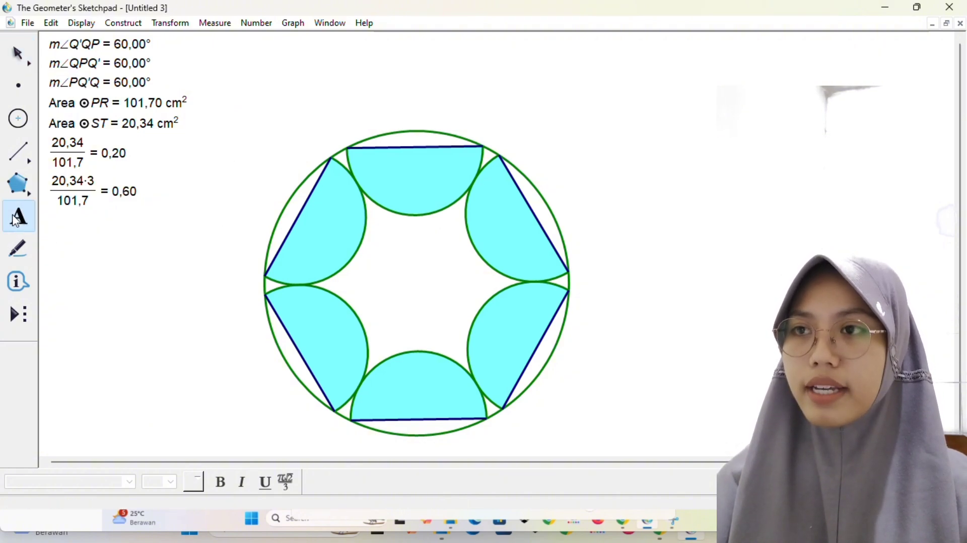
{"action": "left_click", "coordinate": [318, 82]}
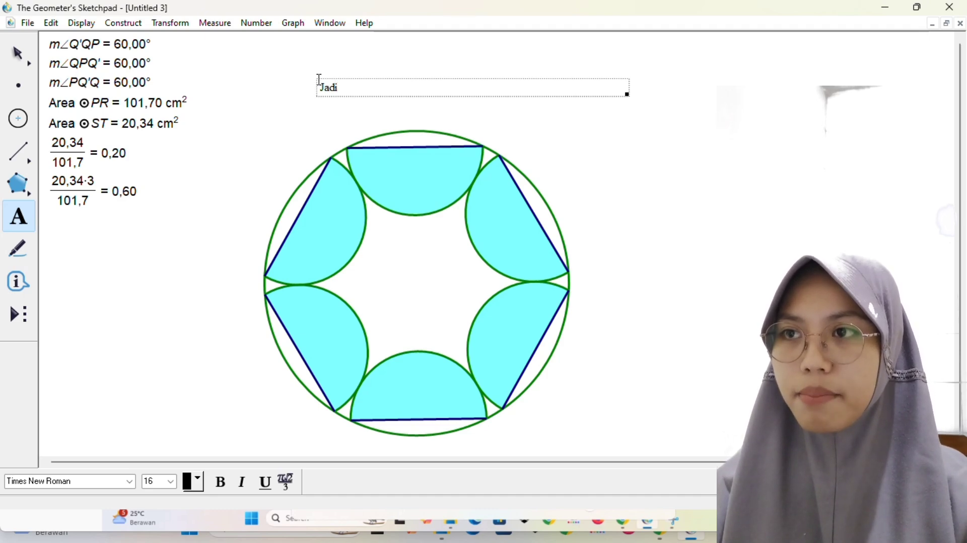
{"action": "type", "text": "Jadi, kesimp"}
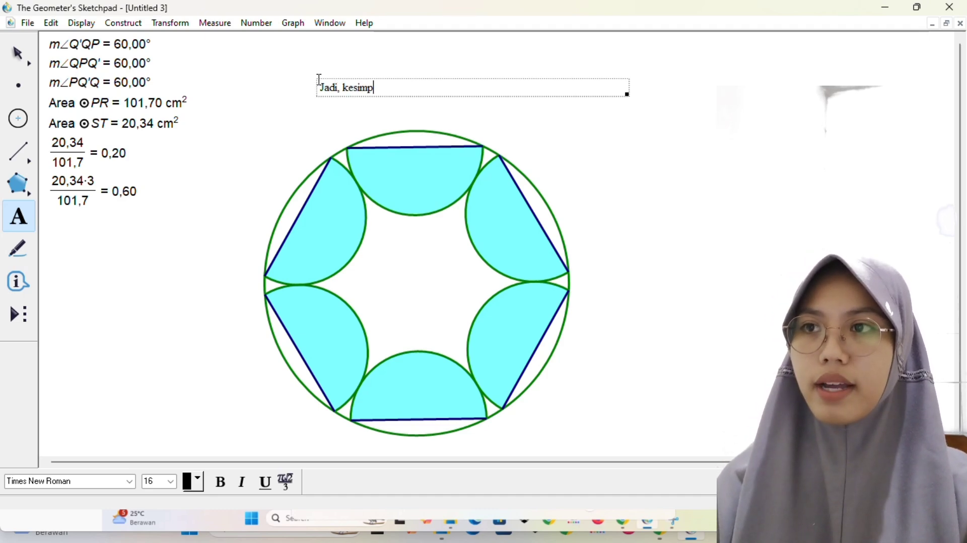
{"action": "type", "text": "ulan"}
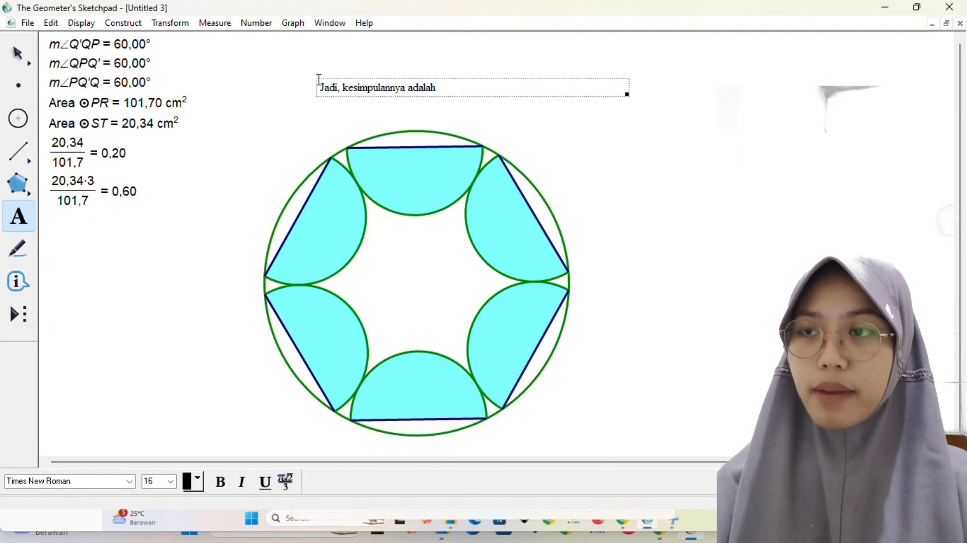
{"action": "type", "text": "nya adalah "}
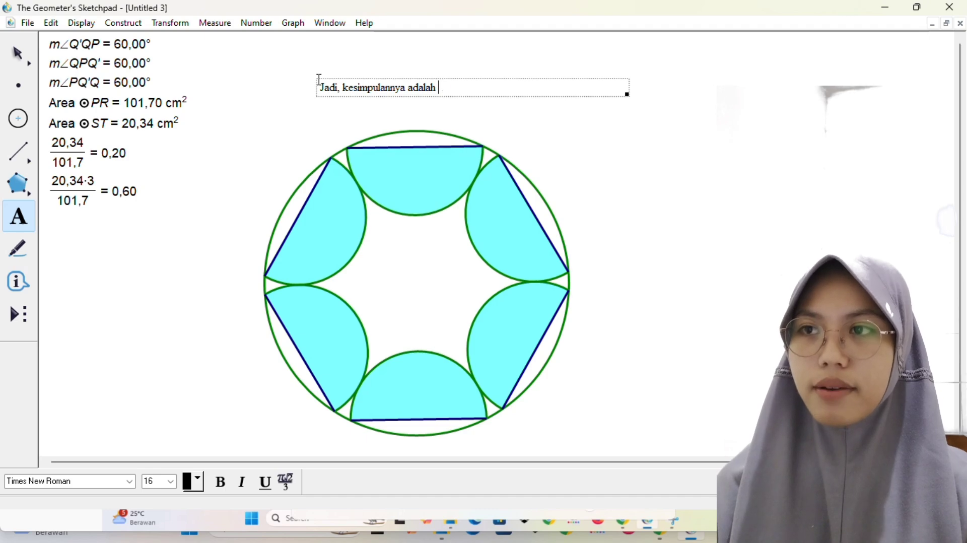
{"action": "type", "text": "perbandingan ant"}
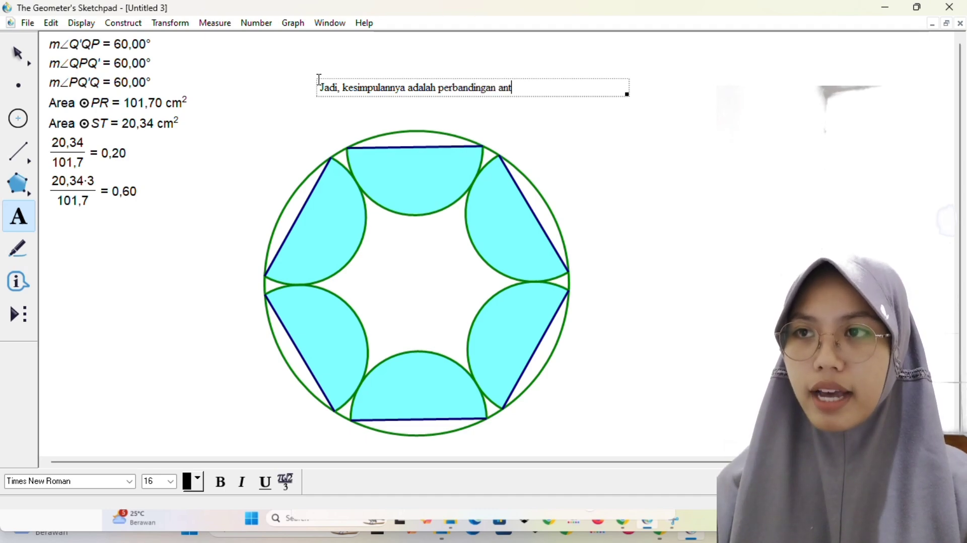
{"action": "type", "text": "ara "}
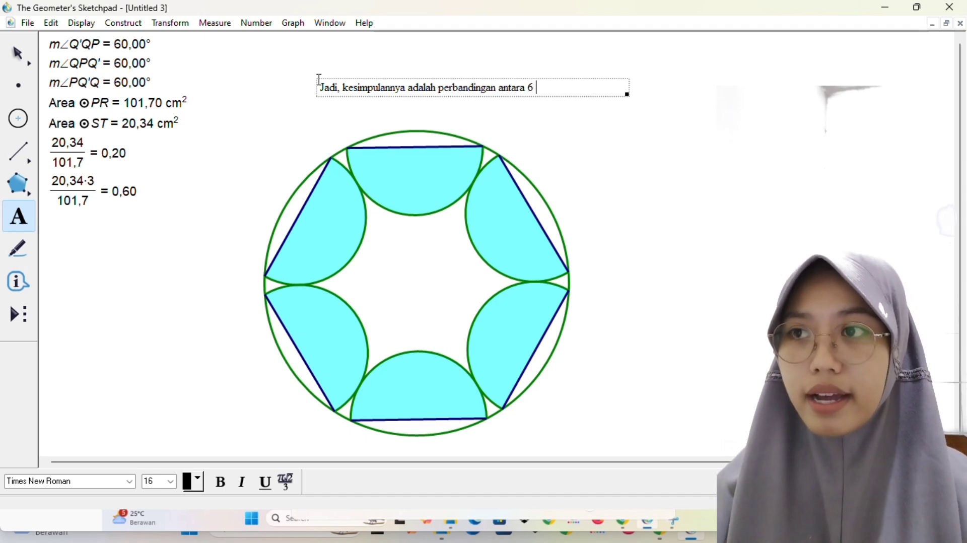
{"action": "type", "text": "6 buahb"}
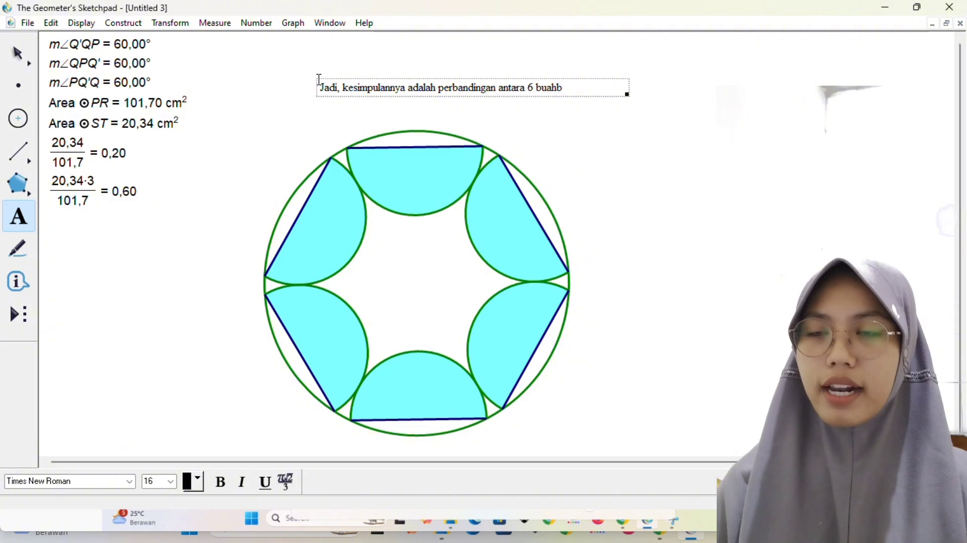
{"action": "key", "text": "BackSpace"}
{"action": "type", "text": "setengah "}
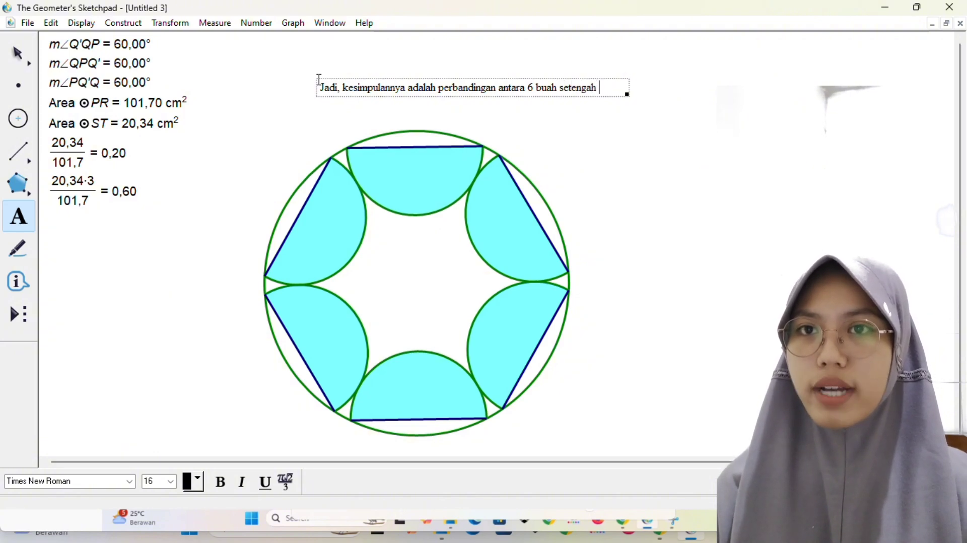
{"action": "type", "text": "lingkaran kecil terhadap lingkaran besar adalah 3"}
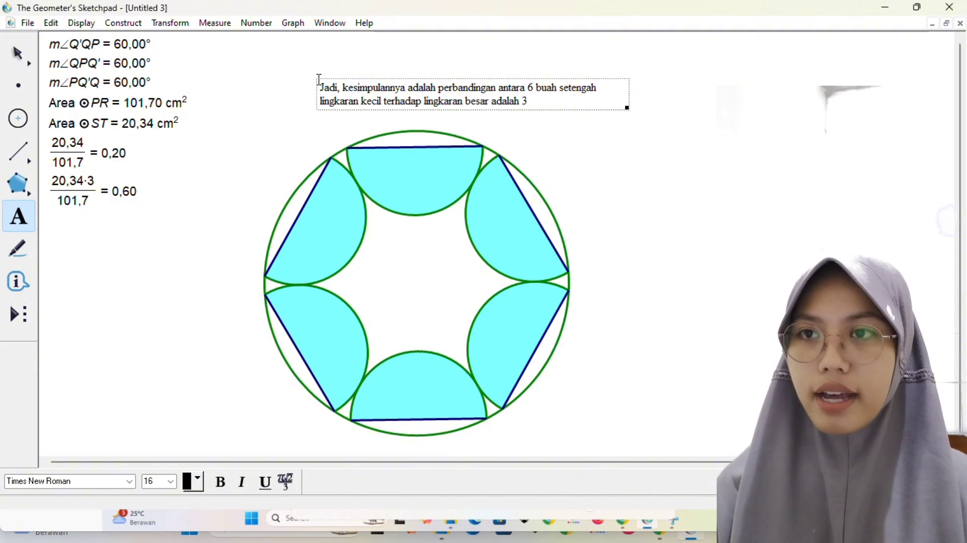
{"action": "type", "text": ":5."}
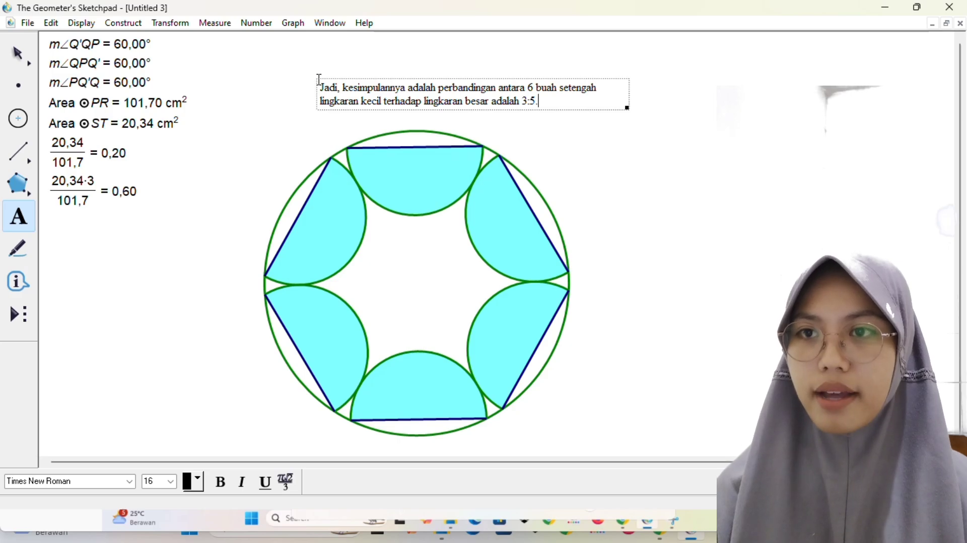